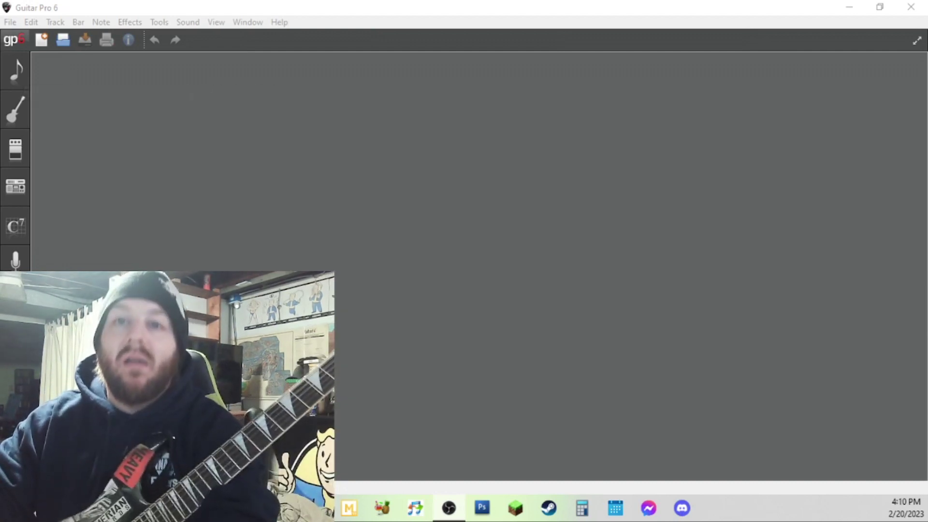
# Step: Create a new score from the New Dropped B template
pyautogui.press('super+d')
pyautogui.press('super+d')
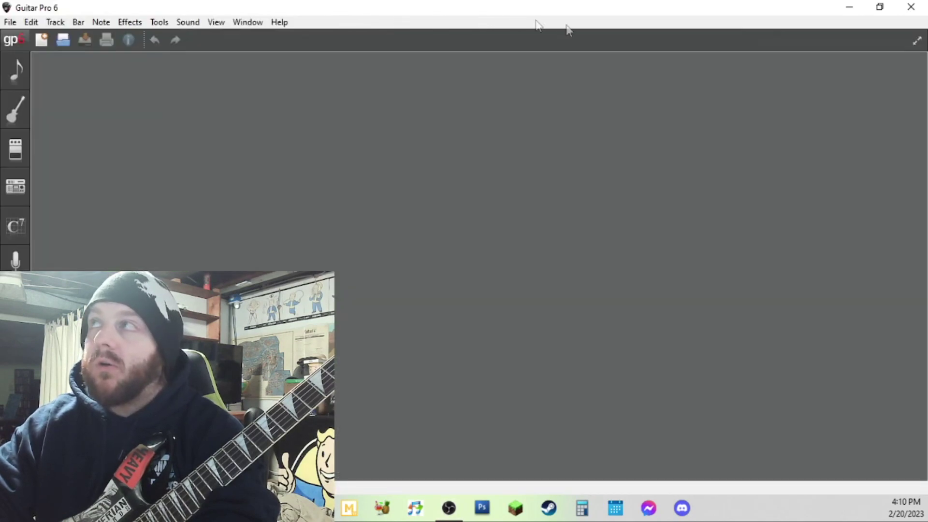
pyautogui.click(10, 22)
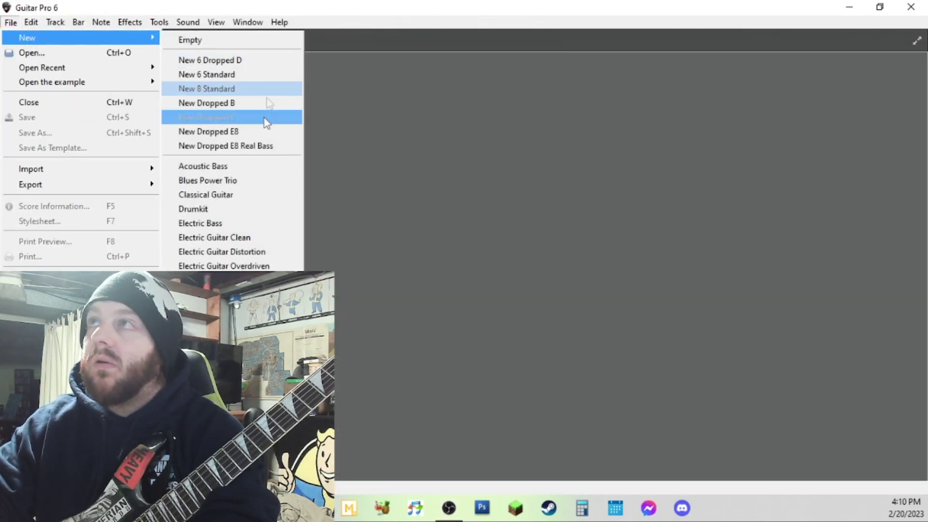
pyautogui.click(269, 111)
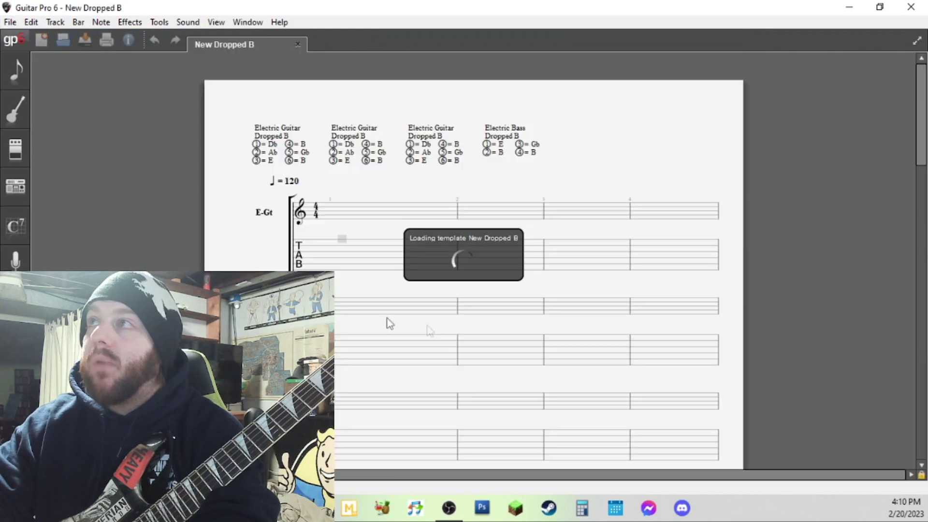
pyautogui.click(498, 386)
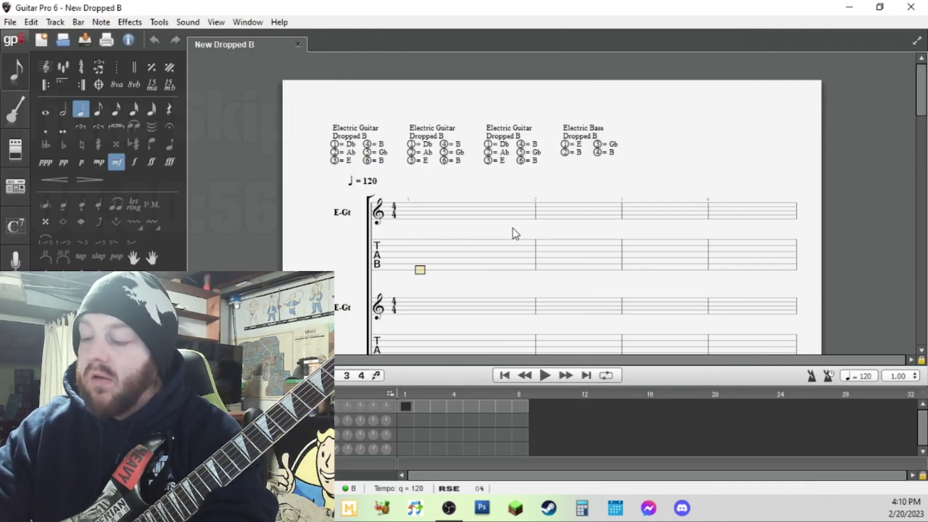
# Step: Enter six eighth notes at fret 1 and an open quarter note on the lowest string in bar 1 of the first guitar
pyautogui.write('1')
pyautogui.press('Right')
pyautogui.press('1')
pyautogui.press('Right')
pyautogui.press('1')
pyautogui.press('Right')
pyautogui.press('1')
pyautogui.press('Right')
pyautogui.press('1')
pyautogui.press('Right')
pyautogui.press('1')
pyautogui.press('Right')
pyautogui.press('0')
pyautogui.press('-')
pyautogui.press('Right')
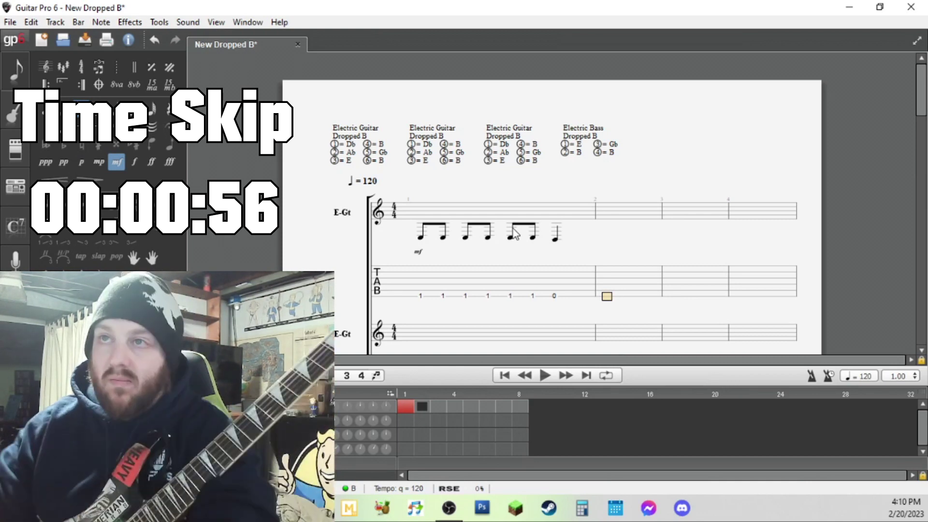
# Step: Build the bar 1 notes into three-note chords, using frets 1-1-5 for the eighth notes and 0-0-4 for the last chord
pyautogui.press('Left')
pyautogui.press('Up')
pyautogui.press('0')
pyautogui.press('Up')
pyautogui.press('4')
pyautogui.press('Left')
pyautogui.press('5')
pyautogui.press('Left')
pyautogui.press('5')
pyautogui.hotkey('ctrl', 'v')
pyautogui.press('Home')
# Step: Apply palm muting and ghost notes to the second, third, fifth and sixth chords of bar 1
pyautogui.scroll(-2, 514, 232)
pyautogui.moveTo(446, 203); pyautogui.dragTo(489, 212)
pyautogui.press('p')
pyautogui.press('o')
pyautogui.scroll(2, 490, 211)
pyautogui.moveTo(522, 264); pyautogui.dragTo(551, 269)
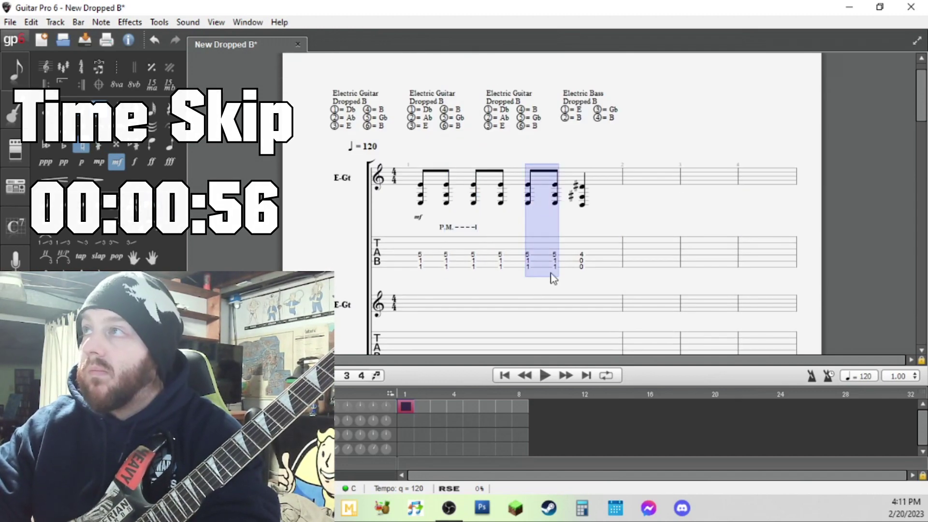
pyautogui.press('p')
pyautogui.press('o')
# Step: Play back bar 1 and tie its final 0-0-4 chord into bar 2 as a whole note
pyautogui.press('Home')
pyautogui.press('space')
pyautogui.press('space')
pyautogui.click(652, 255)
pyautogui.press('l')
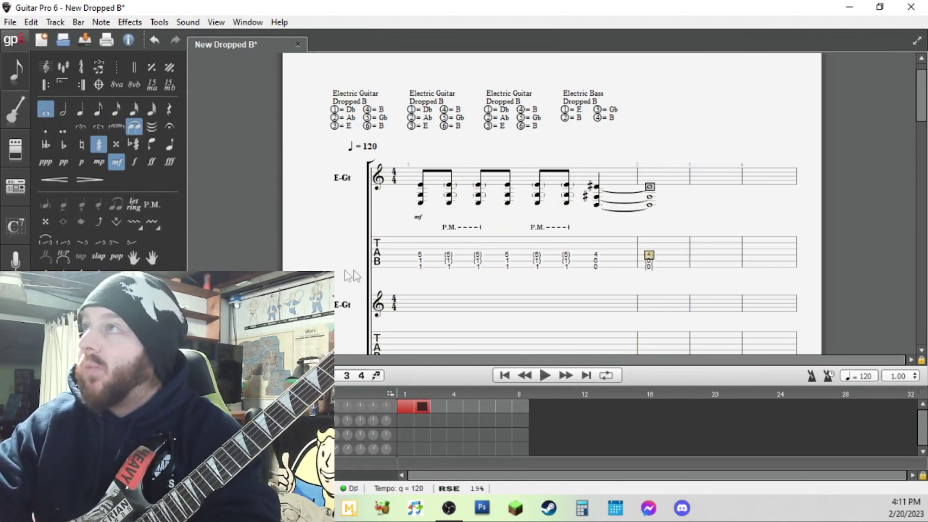
# Step: Save the score to the Desktop as New Dropped B9 without replacing the existing New Dropped B file
pyautogui.click(417, 268)
pyautogui.hotkey('ctrl', 's')
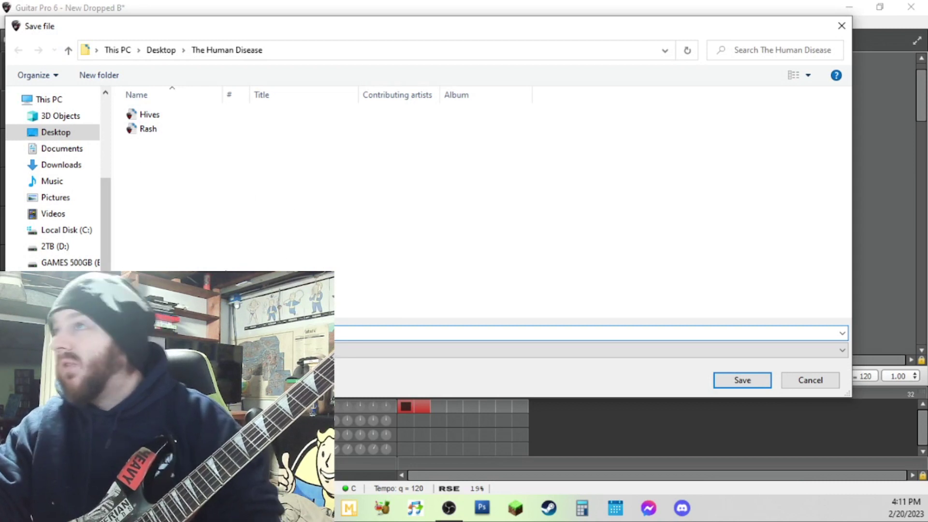
pyautogui.click(72, 133)
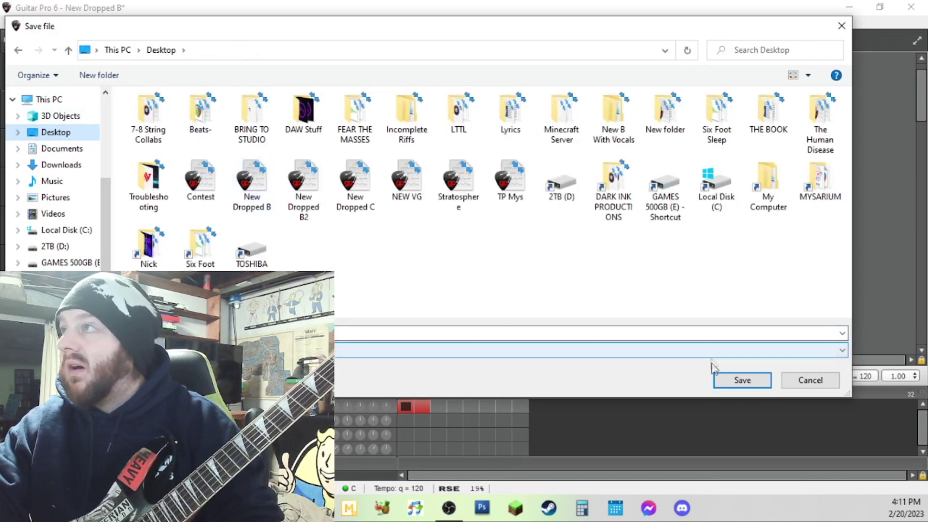
pyautogui.click(730, 381)
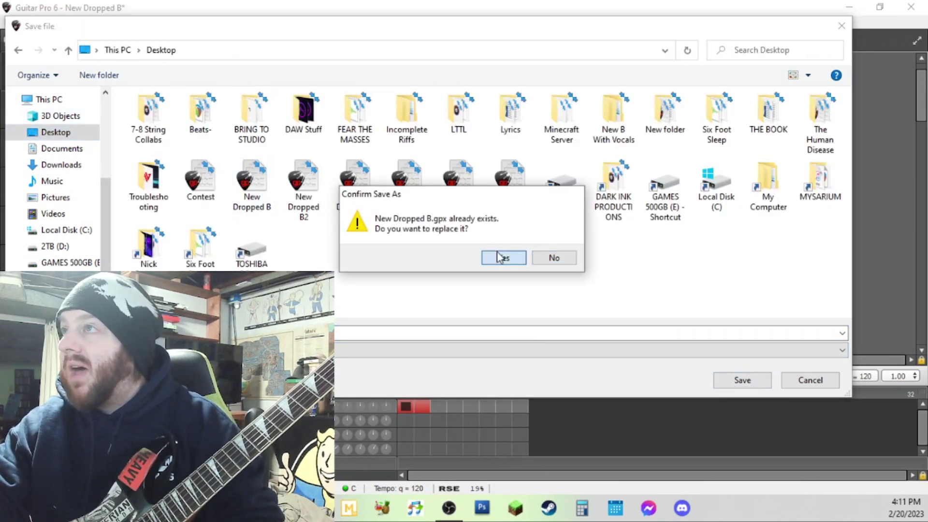
pyautogui.click(554, 258)
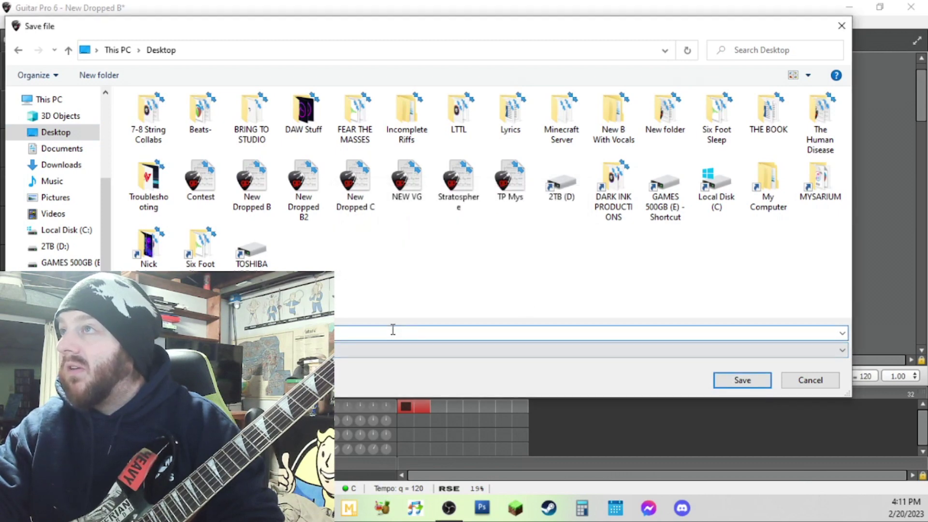
pyautogui.press('Return')
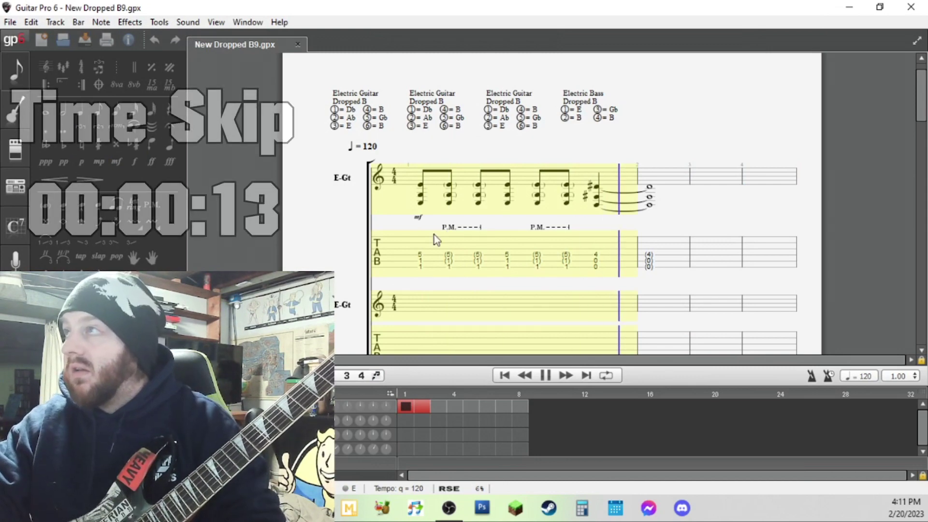
# Step: Repeat the two-bar riff in bars 3 and 4, raise bar 3's fifth and sixth chords to frets 3-3-7, and play it back
pyautogui.moveTo(435, 240); pyautogui.dragTo(507, 276)
pyautogui.press('space')
pyautogui.press('space')
pyautogui.moveTo(690, 227); pyautogui.dragTo(720, 250)
pyautogui.hotkey('shift', '+')
pyautogui.hotkey('shift', '+')
pyautogui.press('space')
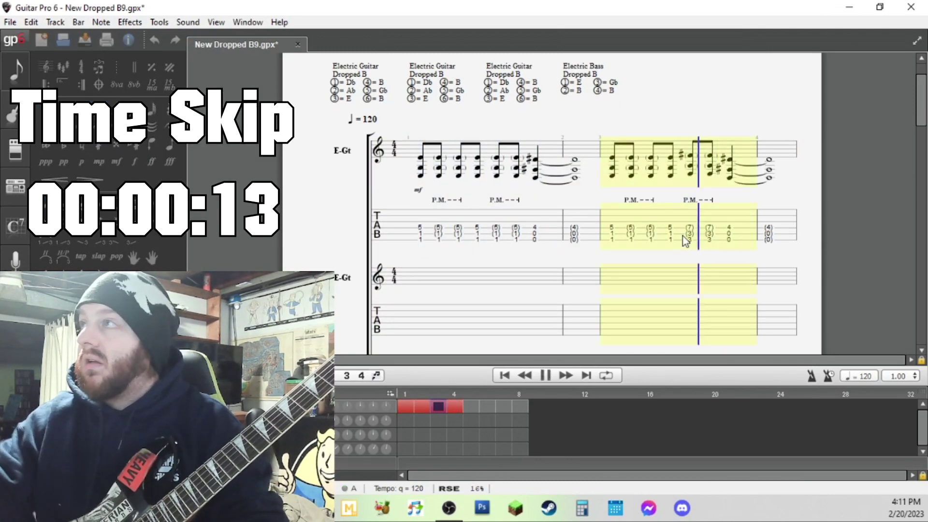
pyautogui.press('space')
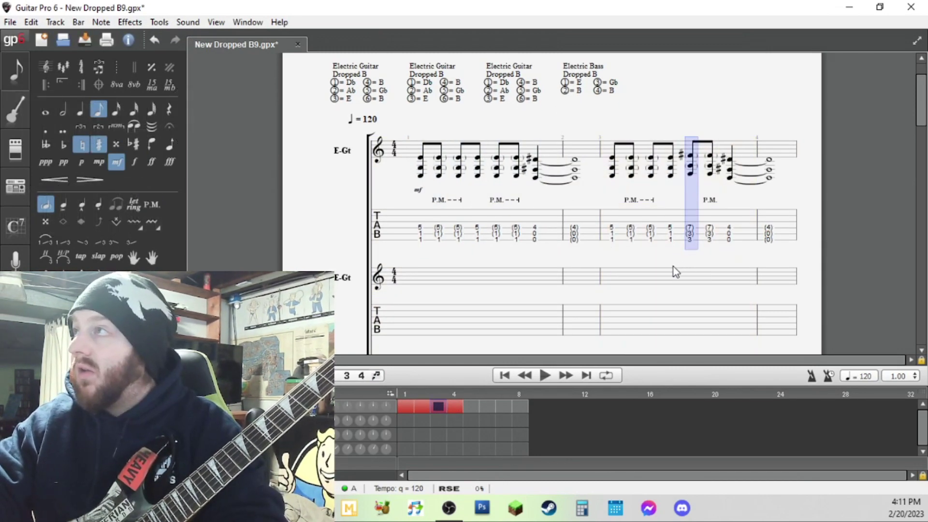
# Step: Clear the muting and ghosting from bar 3's fifth chord and add a slide into it from the fourth chord
pyautogui.press('p')
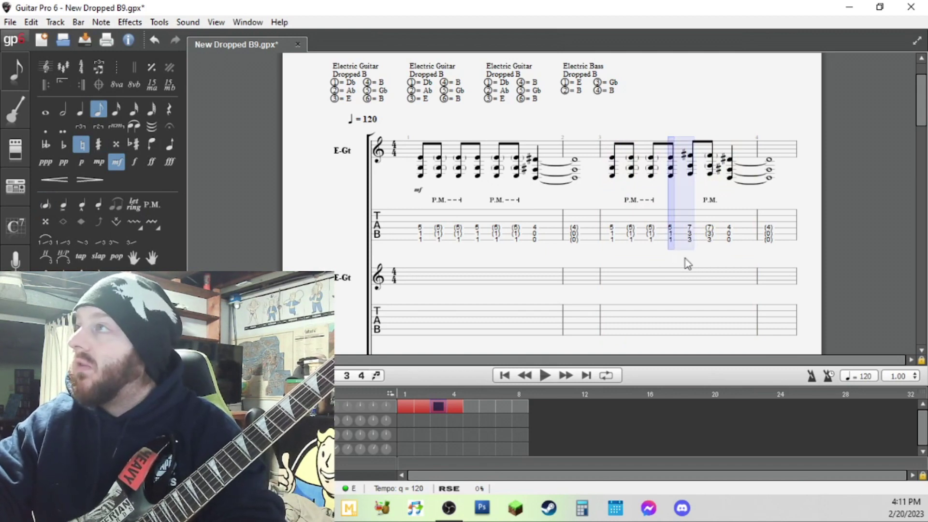
pyautogui.click(670, 240)
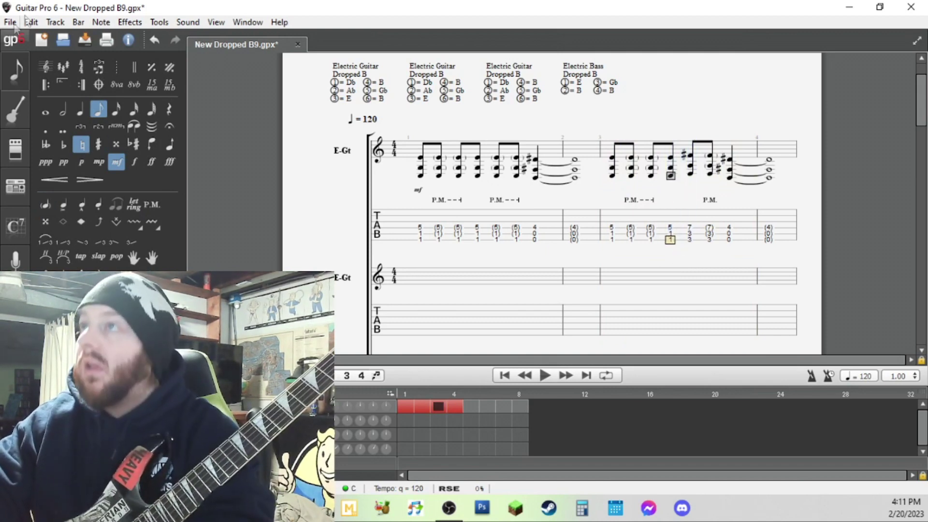
pyautogui.click(47, 240)
pyautogui.press('Up')
pyautogui.press('Up')
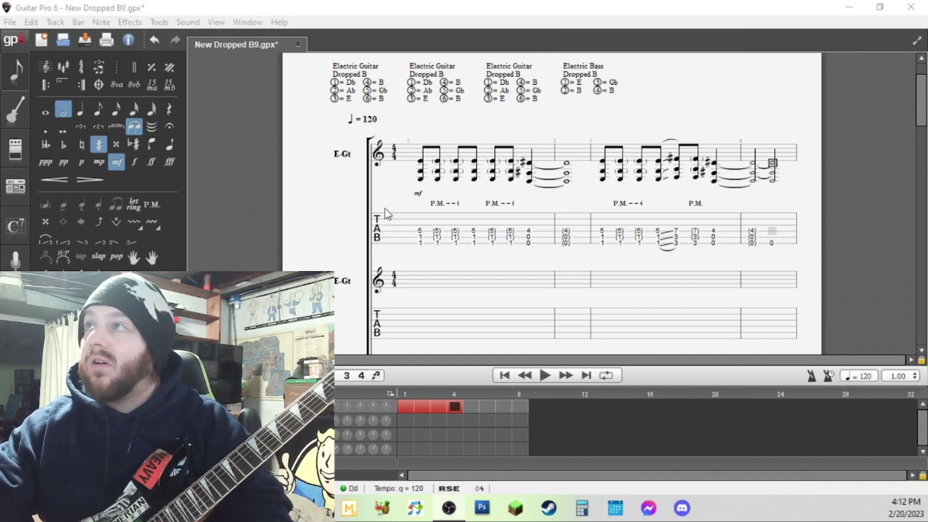
# Step: Play back the riff and load the user-defined 2021 Djent preset on the first two electric guitar tracks
pyautogui.click(401, 230)
pyautogui.press('space')
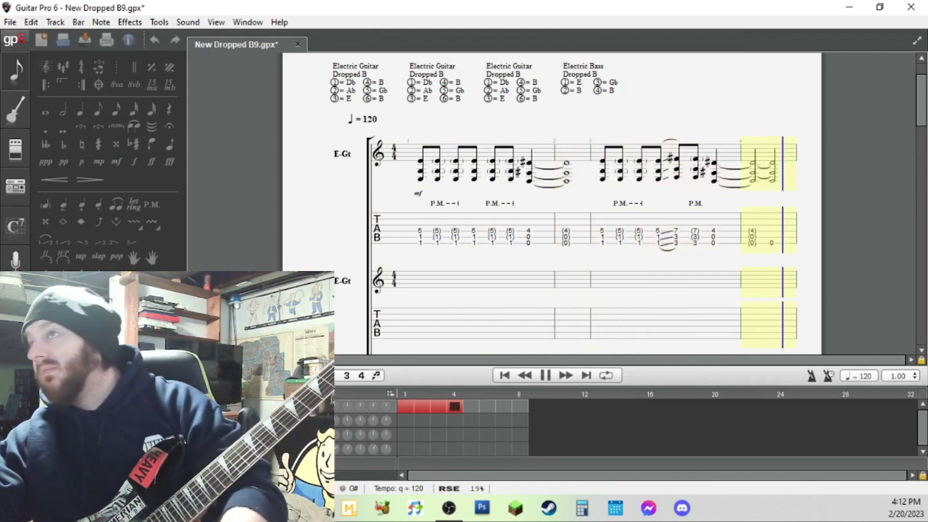
pyautogui.click(16, 114)
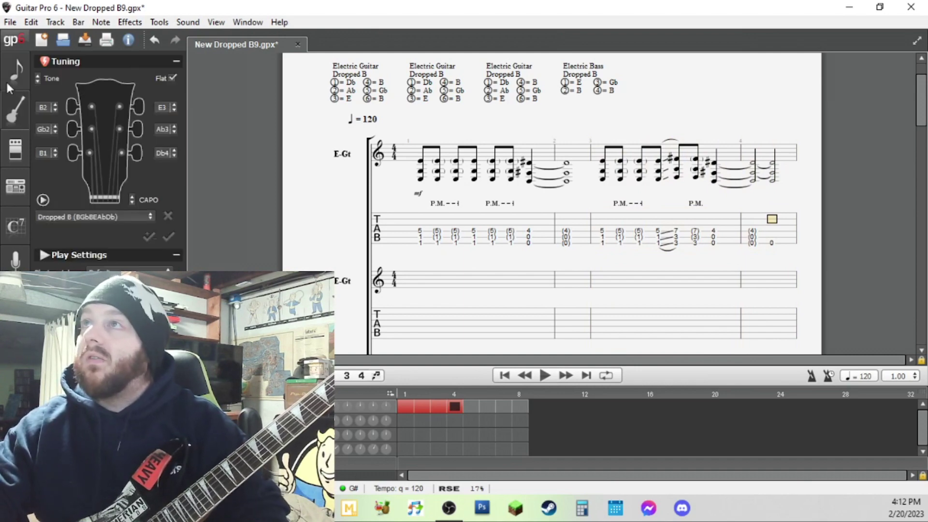
pyautogui.click(15, 150)
pyautogui.click(78, 65)
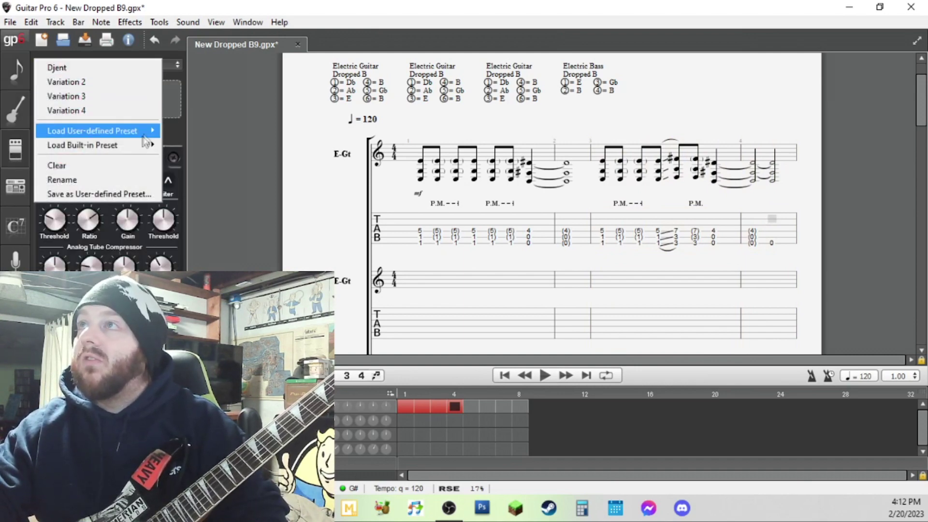
pyautogui.moveTo(140, 131)
pyautogui.click(193, 85)
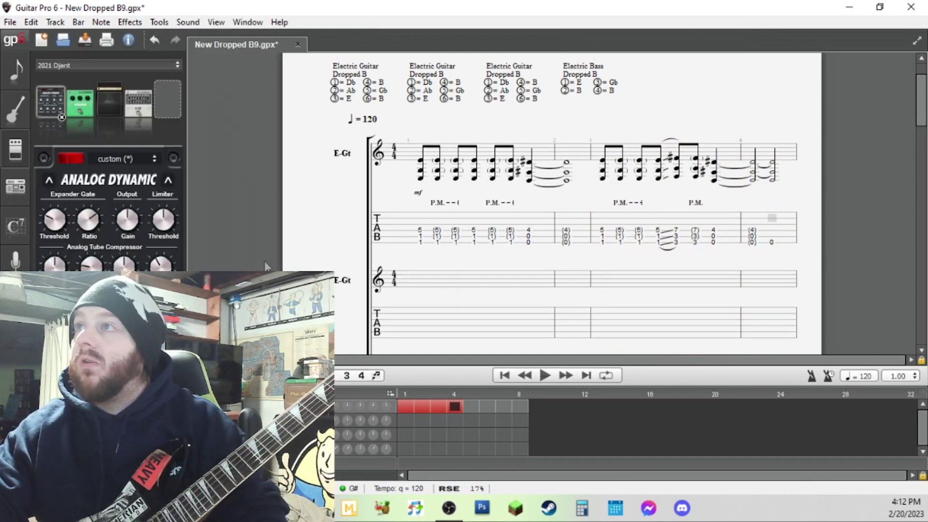
pyautogui.hotkey('ctrl', 'Down')
pyautogui.click(86, 66)
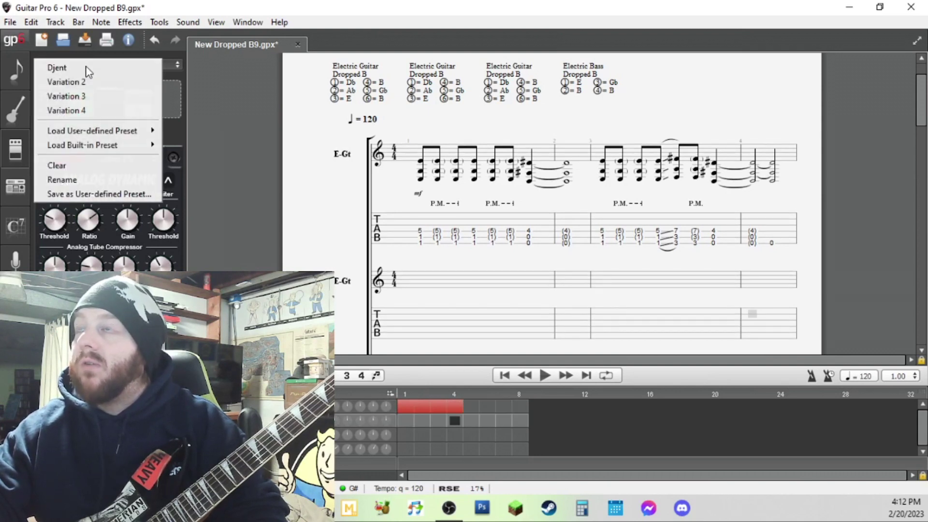
pyautogui.moveTo(104, 131)
pyautogui.click(228, 83)
# Step: Copy bars 1 to 4 of the first guitar track into the same bars of the second guitar track
pyautogui.click(455, 408)
pyautogui.keyDown('shift'); pyautogui.click(401, 408); pyautogui.keyUp('shift')
pyautogui.hotkey('ctrl', 'c')
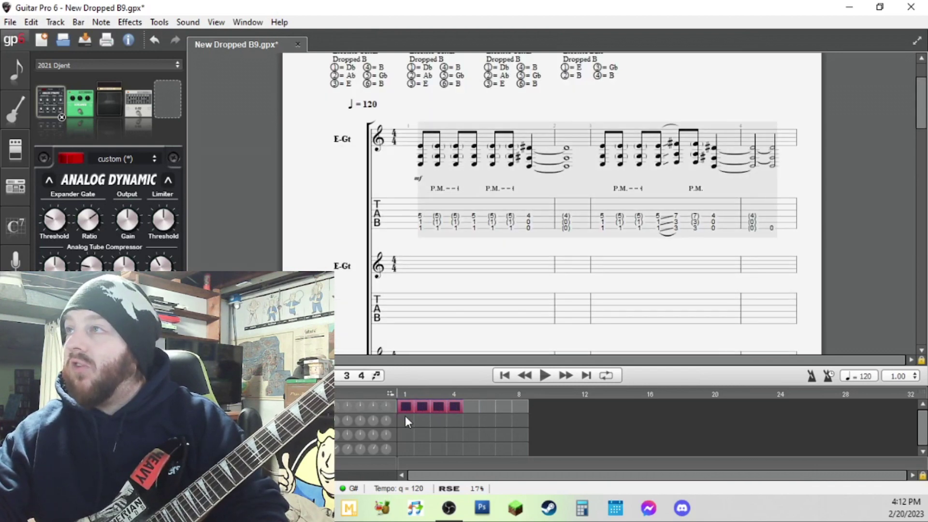
pyautogui.click(405, 420)
pyautogui.hotkey('ctrl', 'v')
# Step: Extend the score with empty bars up to bar 44
pyautogui.click(522, 407)
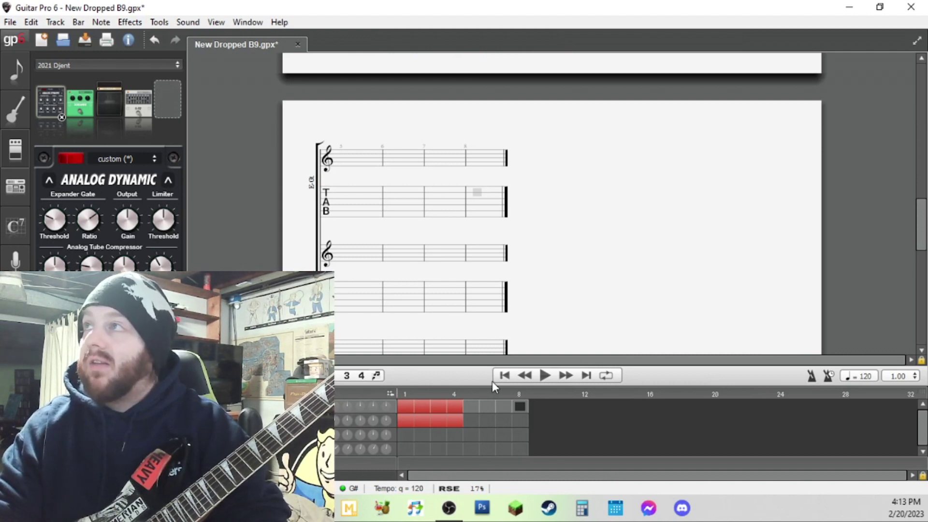
pyautogui.press('Down')
pyautogui.press('Down')
pyautogui.press('Down')
pyautogui.press('Down')
pyautogui.press('Right')
pyautogui.press('Right')
pyautogui.press('Right')
pyautogui.press('Right')
pyautogui.press('Right')
pyautogui.press('Right')
pyautogui.press('Right')
pyautogui.press('Right')
pyautogui.press('Right')
pyautogui.press('Right')
pyautogui.press('Right')
pyautogui.press('Right')
pyautogui.press('Right')
pyautogui.press('Right')
pyautogui.press('Right')
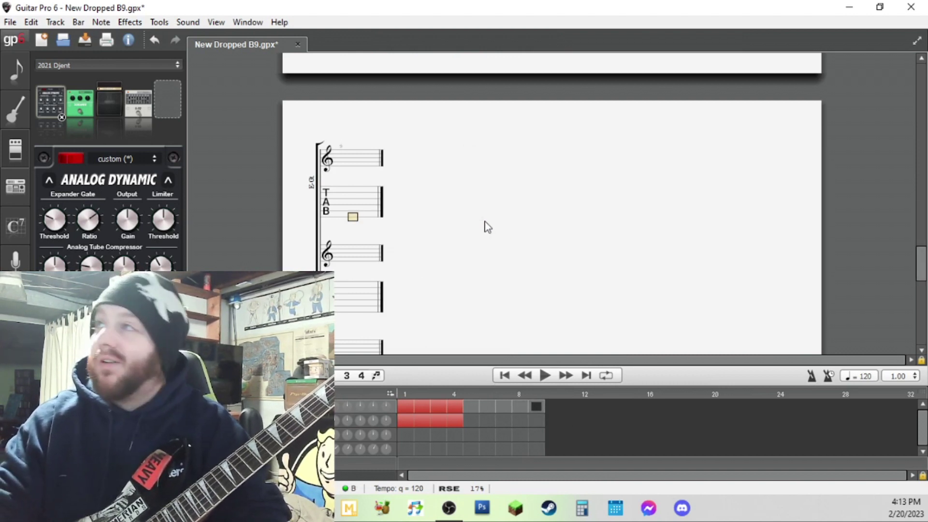
pyautogui.press('Right')
pyautogui.press('Right')
pyautogui.press('Right')
pyautogui.press('Right')
pyautogui.press('Right')
pyautogui.press('Right')
pyautogui.press('Right')
pyautogui.press('Right')
pyautogui.press('Right')
pyautogui.press('Right')
pyautogui.press('Right')
pyautogui.press('Right')
pyautogui.press('Right')
pyautogui.press('Right')
pyautogui.press('Right')
pyautogui.press('Right')
pyautogui.press('Right')
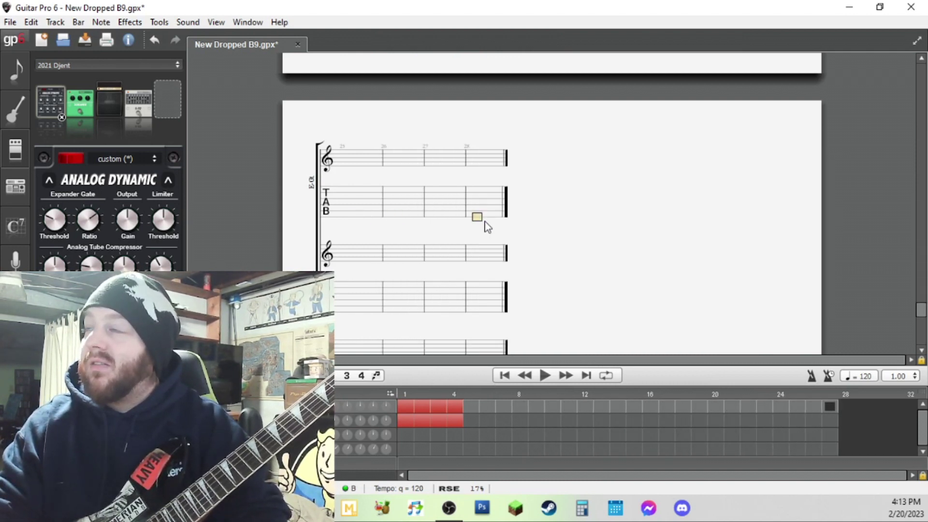
pyautogui.press('Right')
pyautogui.press('Right')
pyautogui.press('Right')
pyautogui.press('Right')
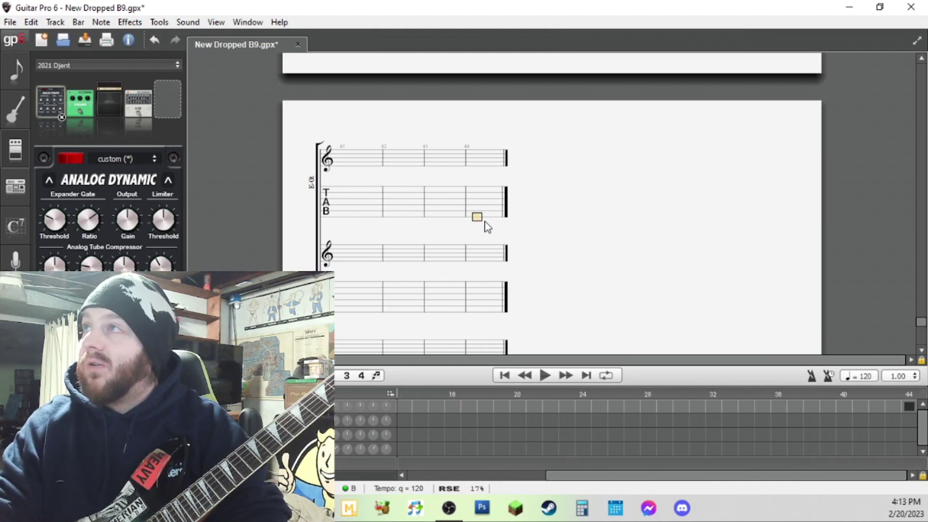
# Step: Return to bar 1 of the first guitar track and save the score
pyautogui.moveTo(630, 476); pyautogui.dragTo(369, 485)
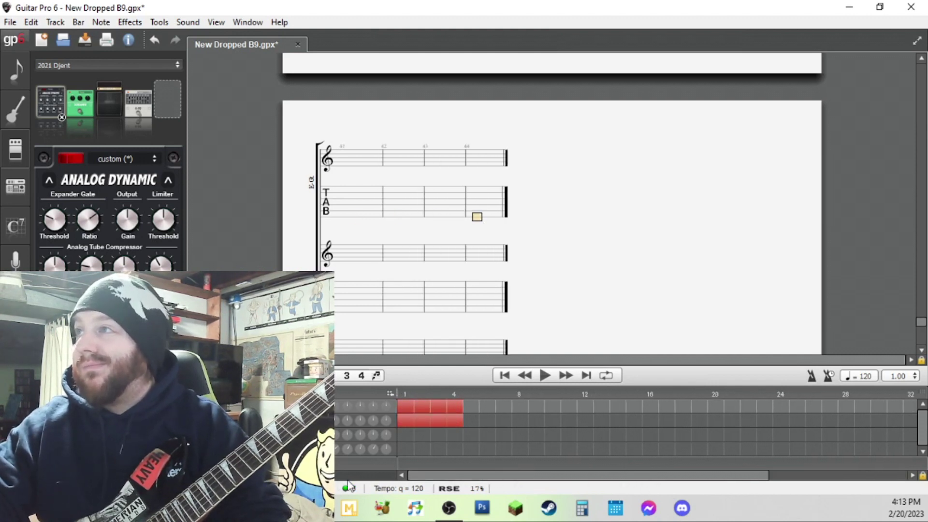
pyautogui.click(407, 407)
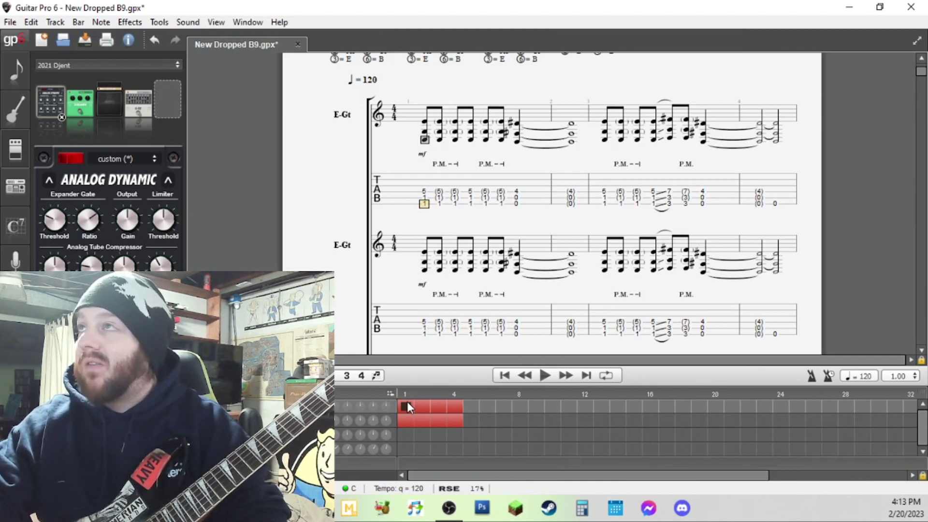
pyautogui.hotkey('ctrl', 's')
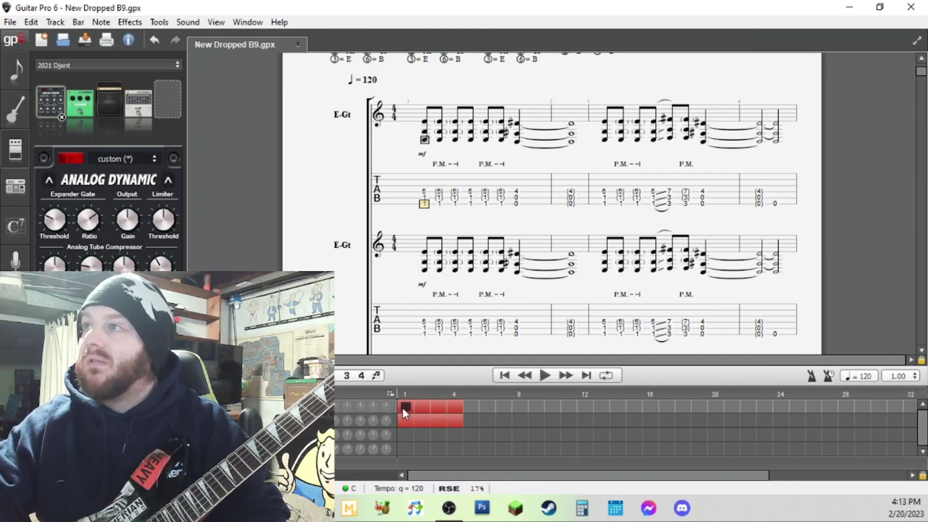
# Step: Move the four-bar riff on both guitar tracks to bars 5 to 8 and save the score
pyautogui.moveTo(402, 405); pyautogui.dragTo(463, 424)
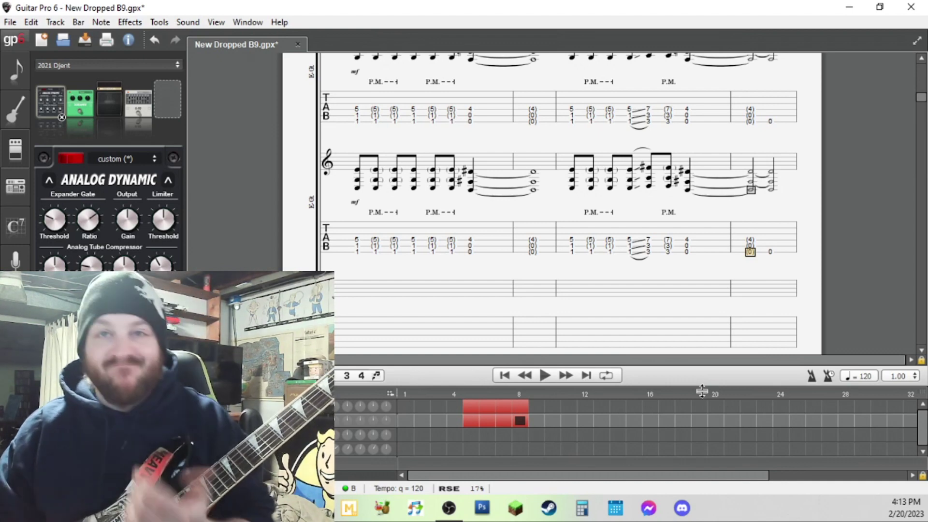
pyautogui.click(471, 420)
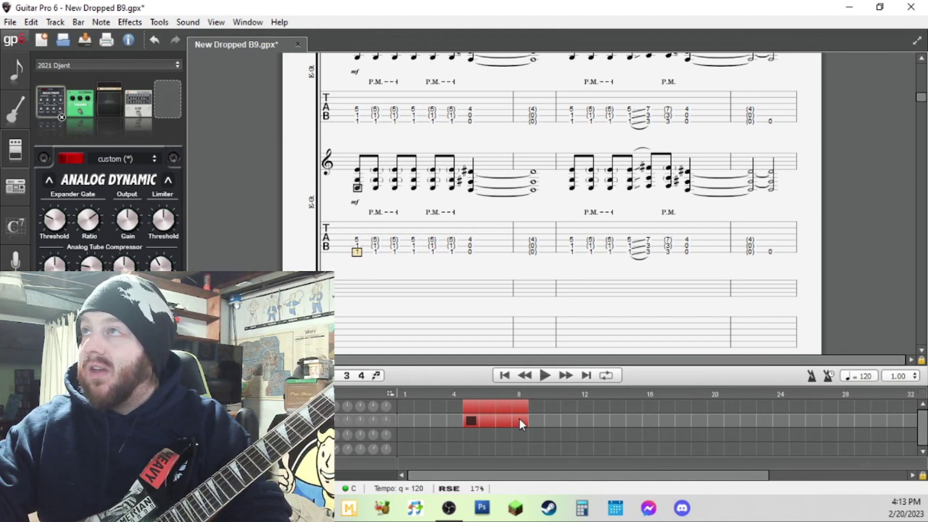
pyautogui.hotkey('ctrl', 's')
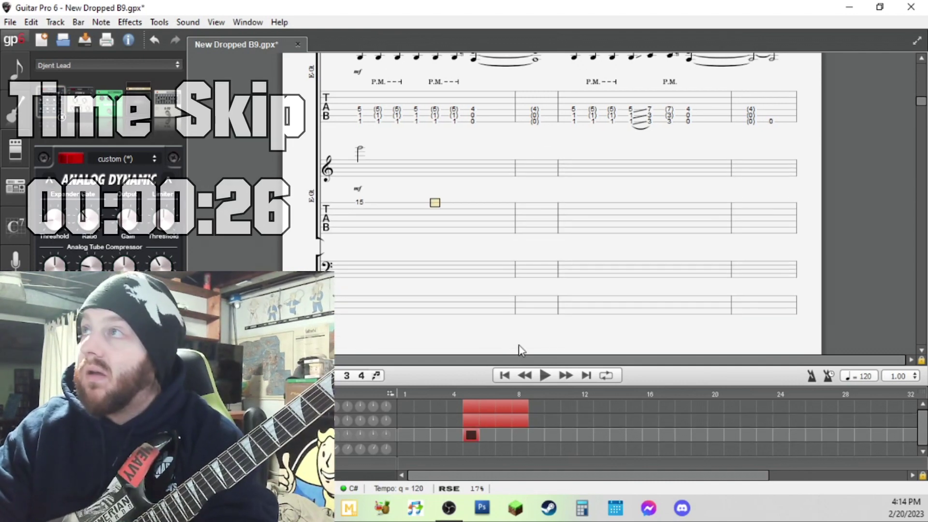
# Step: Continue the third guitar's bar 5 melody with fret 12 notes on the second and third strings, and play it back
pyautogui.press('Right')
pyautogui.press('Down')
pyautogui.write('12')
pyautogui.press('space')
pyautogui.press('space')
# Step: Try fret 16 for the opening melody note of bar 5 on the third guitar and listen to it
pyautogui.press('Left')
pyautogui.press('Left')
pyautogui.press('Up')
pyautogui.press('Up')
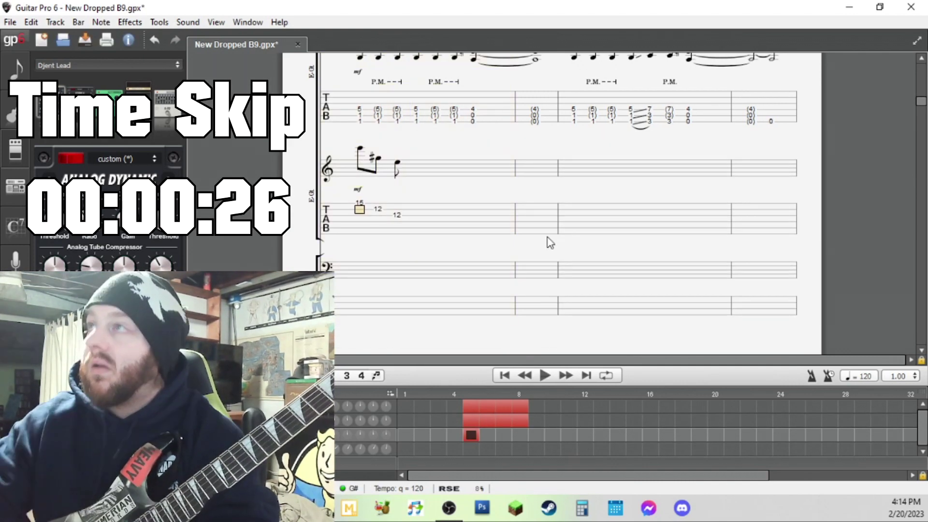
pyautogui.write('16')
pyautogui.press('space')
pyautogui.press('space')
# Step: Raise the second and third melody notes of bar 5 by two semitones in total, playing back after each change
pyautogui.moveTo(378, 213); pyautogui.dragTo(399, 212)
pyautogui.hotkey('shift', '+')
pyautogui.press('space')
pyautogui.press('space')
pyautogui.hotkey('shift', '+')
pyautogui.press('space')
pyautogui.press('space')
pyautogui.click(360, 203)
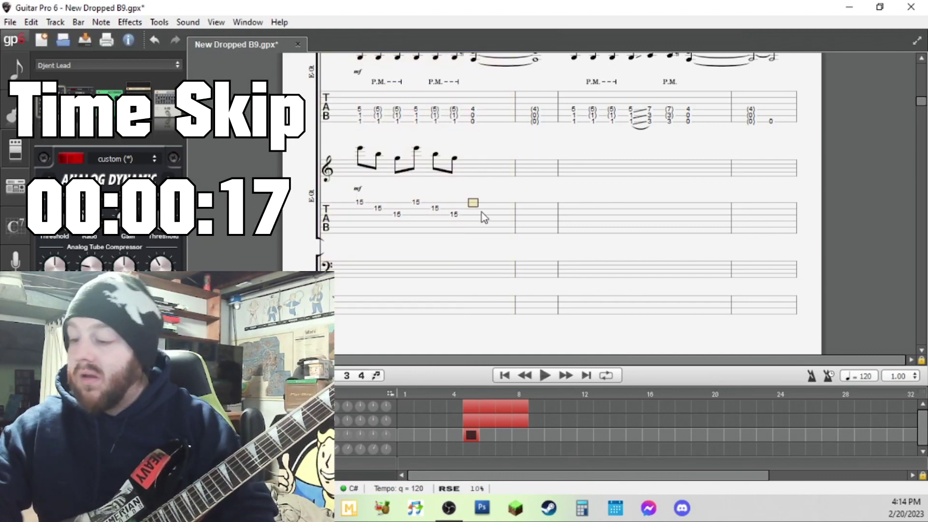
# Step: Complete bar 5 of the third guitar with fret 14 notes on strings 1 and 2, and fill bar 6 with fret 14 eighth notes across strings 1 to 3
pyautogui.write('14')
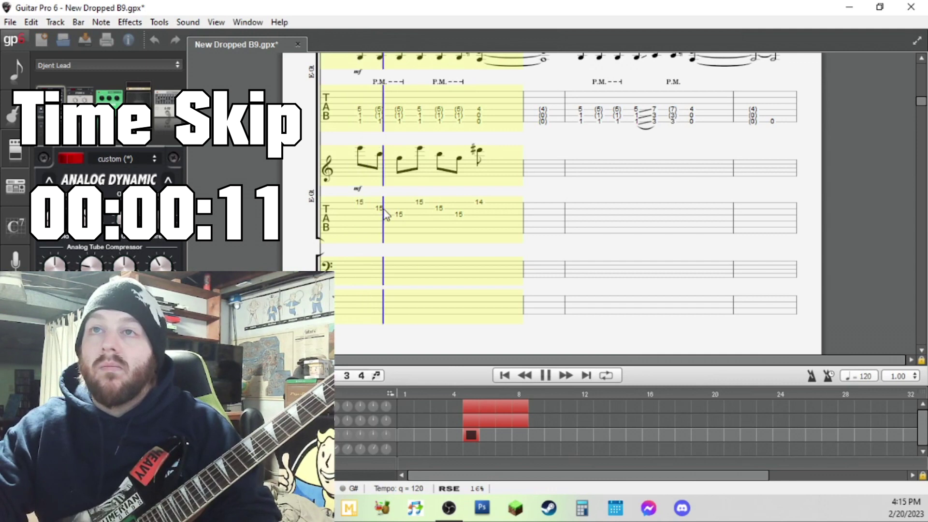
pyautogui.press('Right')
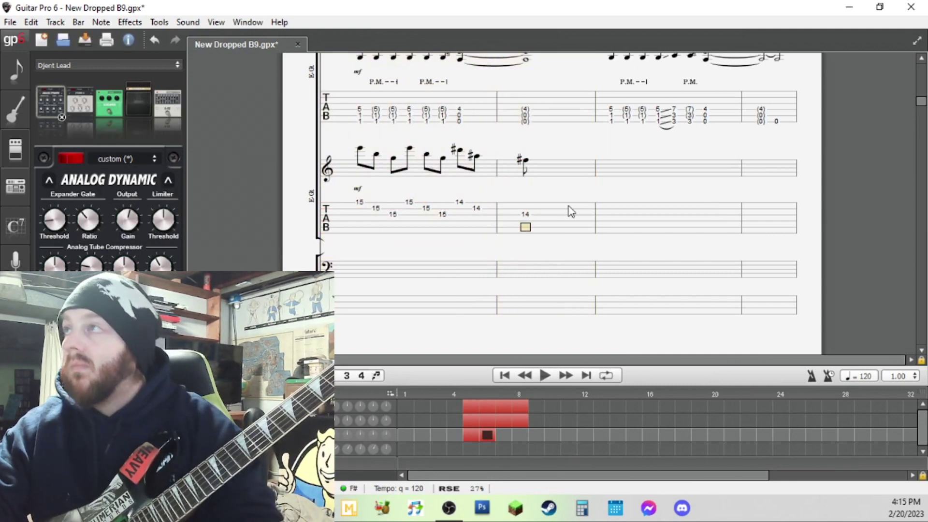
pyautogui.press('Down')
pyautogui.press('Down')
pyautogui.press('Right')
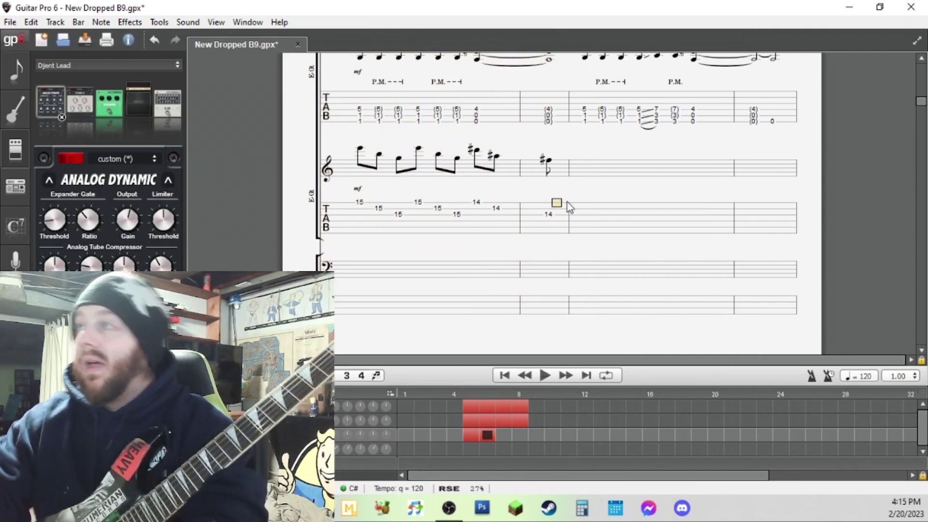
pyautogui.write('14')
pyautogui.press('Down')
pyautogui.press('Right')
pyautogui.write('1')
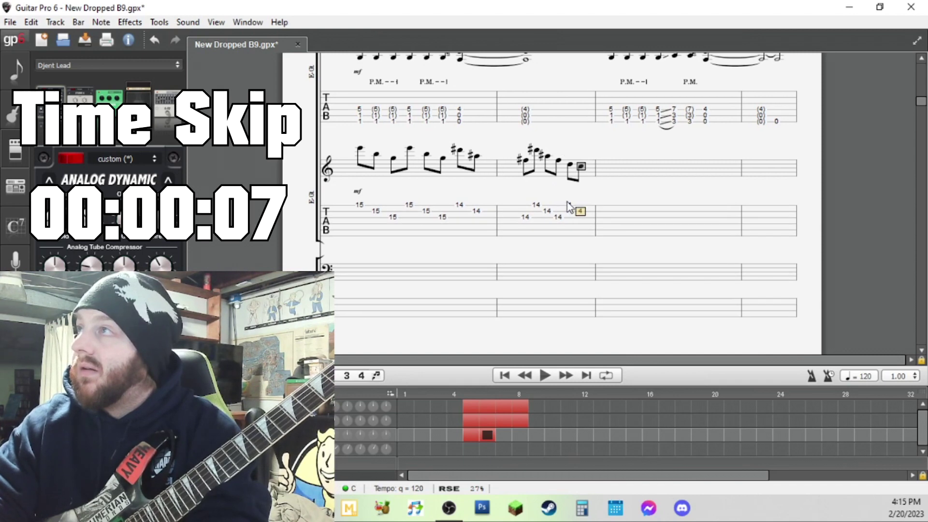
# Step: Tie the melody notes through bar 5 of the third guitar so each string rings on under the following notes
pyautogui.press('Left')
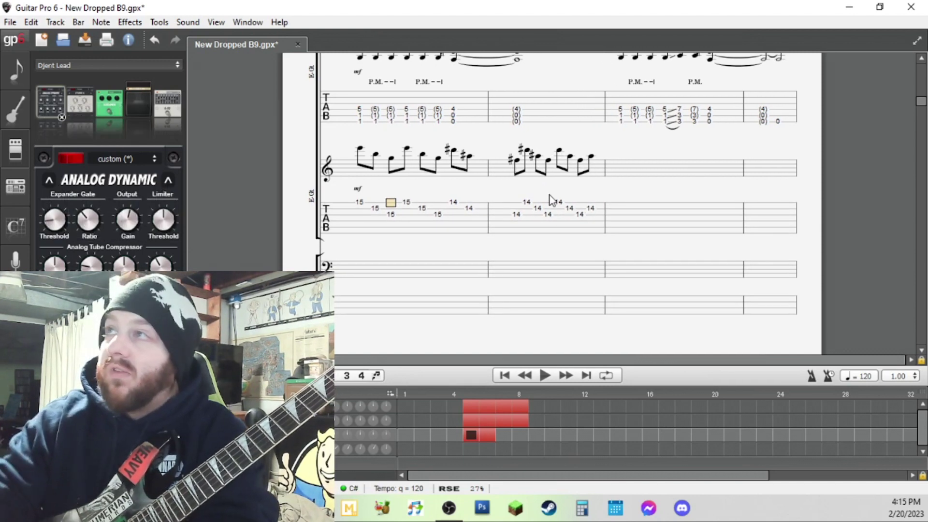
pyautogui.press('Right')
pyautogui.press('Down')
pyautogui.press('Right')
pyautogui.press('Down')
pyautogui.press('Right')
pyautogui.press('Right')
pyautogui.press('Right')
pyautogui.press('Up')
pyautogui.press('Up')
pyautogui.press('Left')
pyautogui.press('Left')
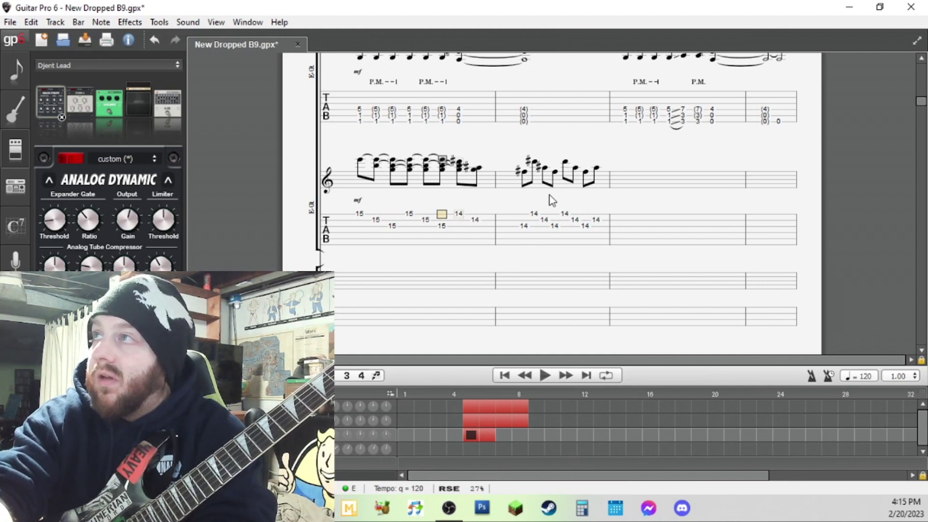
# Step: Tie the fret 14 notes on strings 1 and 2 over into bar 6 and sustain them through its first half
pyautogui.press('Right')
pyautogui.press('Right')
pyautogui.press('Right')
pyautogui.press('l')
pyautogui.press('Down')
pyautogui.press('l')
pyautogui.press('Right')
pyautogui.press('Down')
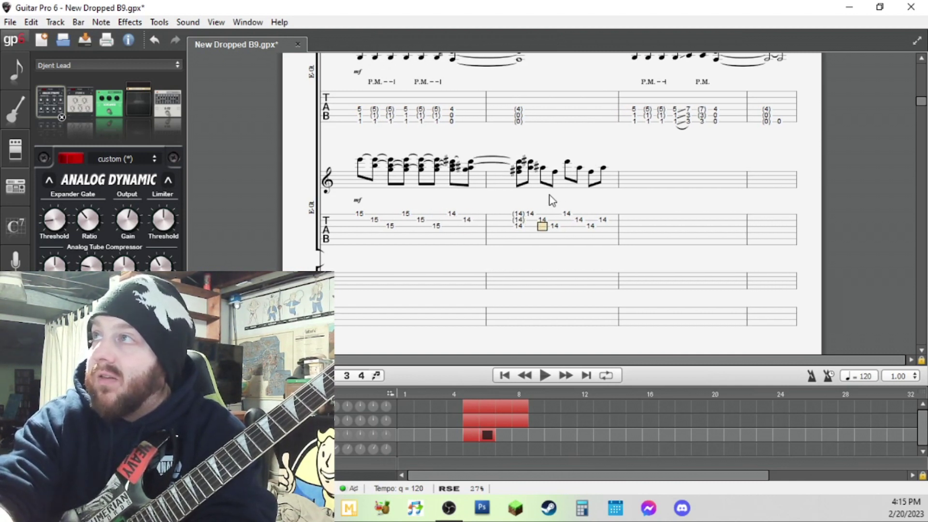
pyautogui.press('Up')
pyautogui.press('Right')
pyautogui.press('Up')
pyautogui.press('Right')
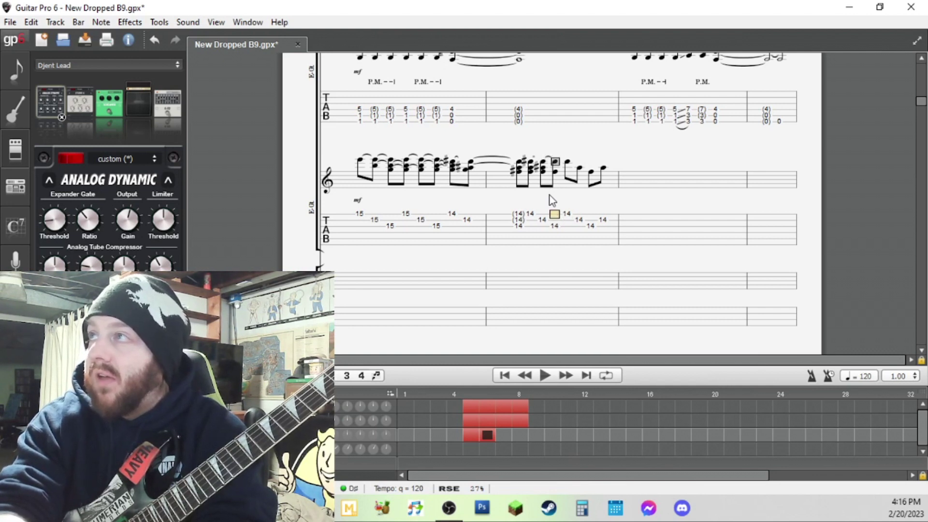
# Step: Tie the ringing melody notes through the second half of bar 6 and play the melody back from bar 5
pyautogui.press('Right')
pyautogui.press('Down')
pyautogui.press('Down')
pyautogui.press('Right')
pyautogui.press('Right')
pyautogui.press('l')
pyautogui.press('Left')
pyautogui.press('Up')
pyautogui.press('l')
pyautogui.press('Right')
pyautogui.press('Up')
pyautogui.press('l')
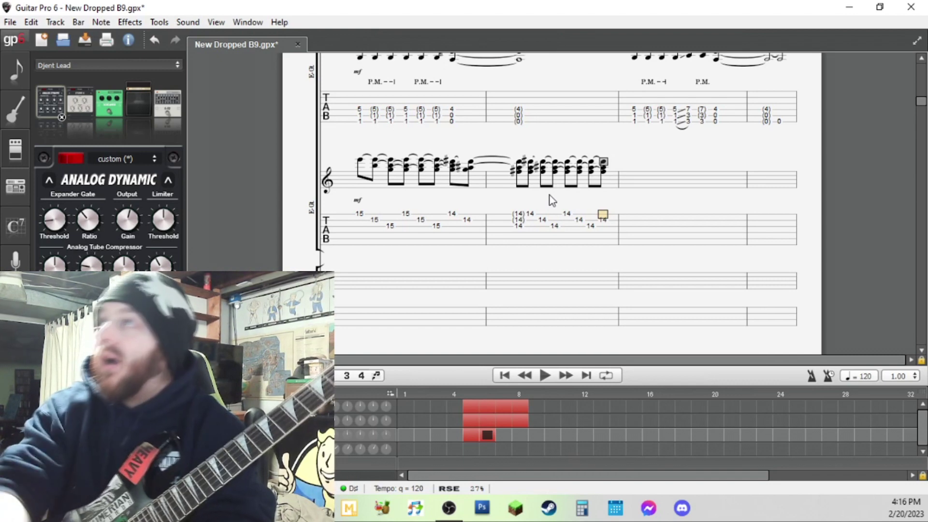
pyautogui.click(355, 221)
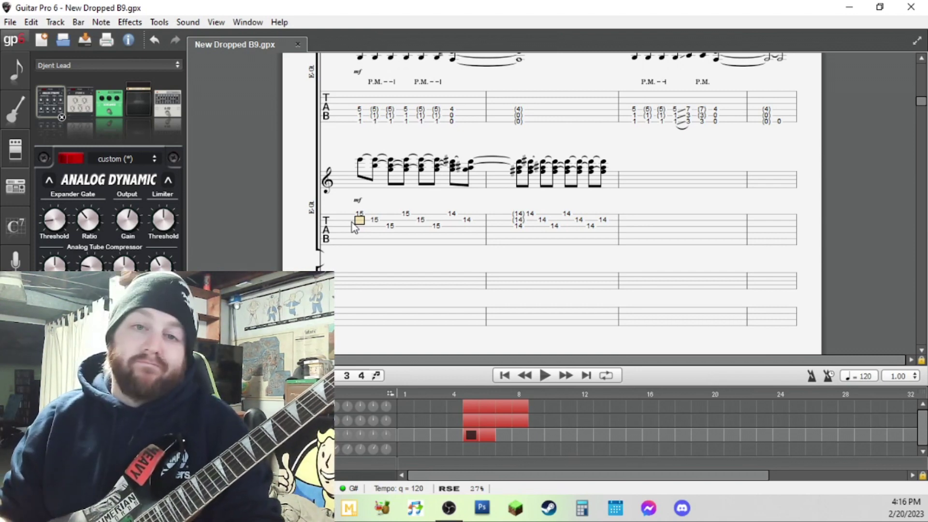
pyautogui.press('space')
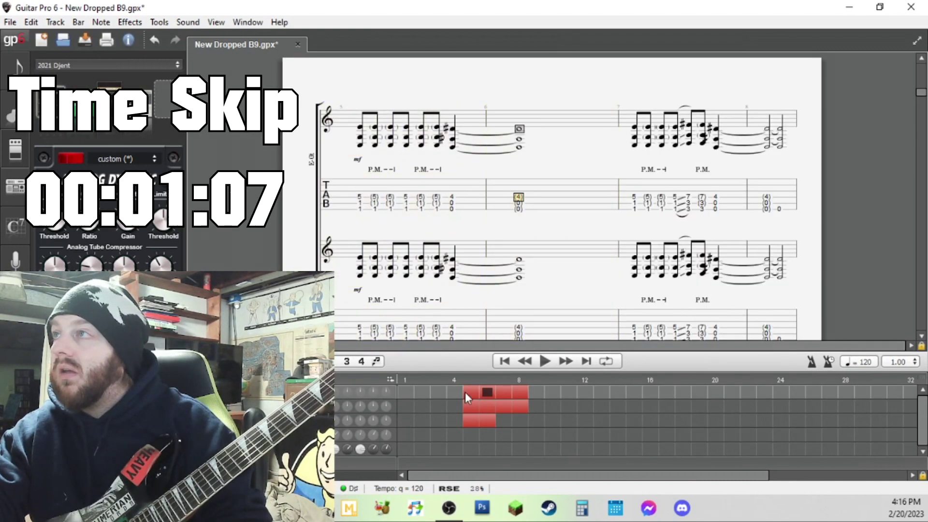
# Step: Change the fourth melody note of bar 7 on the third guitar to fret 17 and listen to it
pyautogui.click(504, 421)
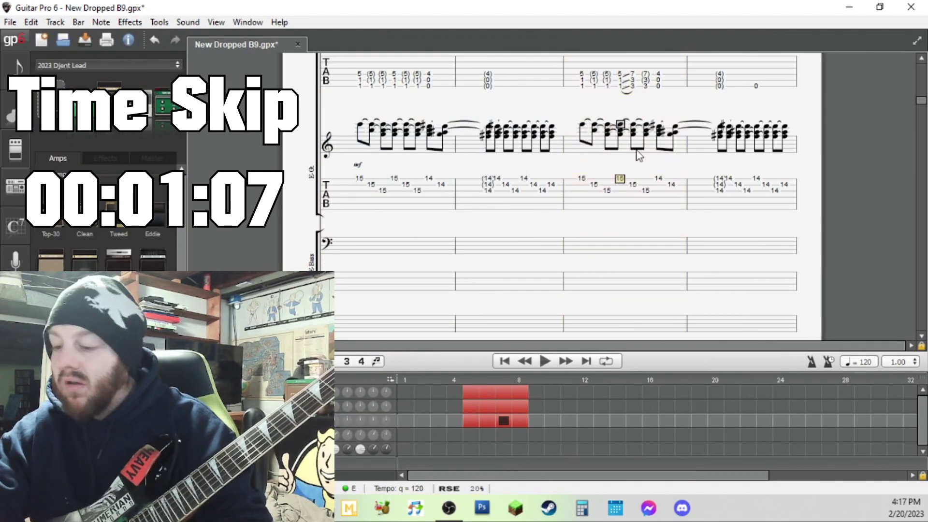
pyautogui.write('17')
pyautogui.press('space')
pyautogui.press('space')
# Step: Set the last four melody notes of bar 8 on the third guitar to frets 12, 15, 14 and 15, and play the phrase back
pyautogui.moveTo(753, 178); pyautogui.dragTo(789, 203)
pyautogui.click(764, 180)
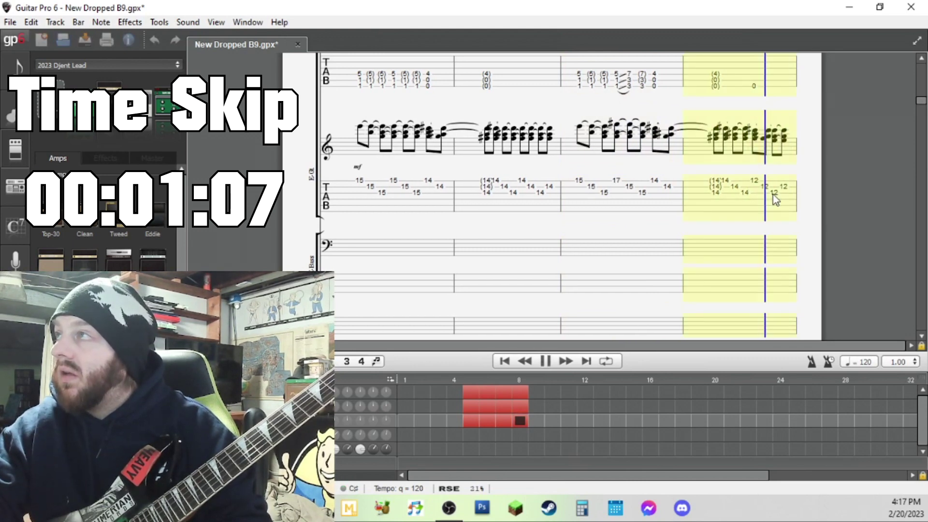
pyautogui.write('14')
pyautogui.press('space')
pyautogui.press('Down')
pyautogui.write('15')
pyautogui.press('Right')
pyautogui.press('Down')
pyautogui.write('14')
pyautogui.press('Right')
pyautogui.press('Up')
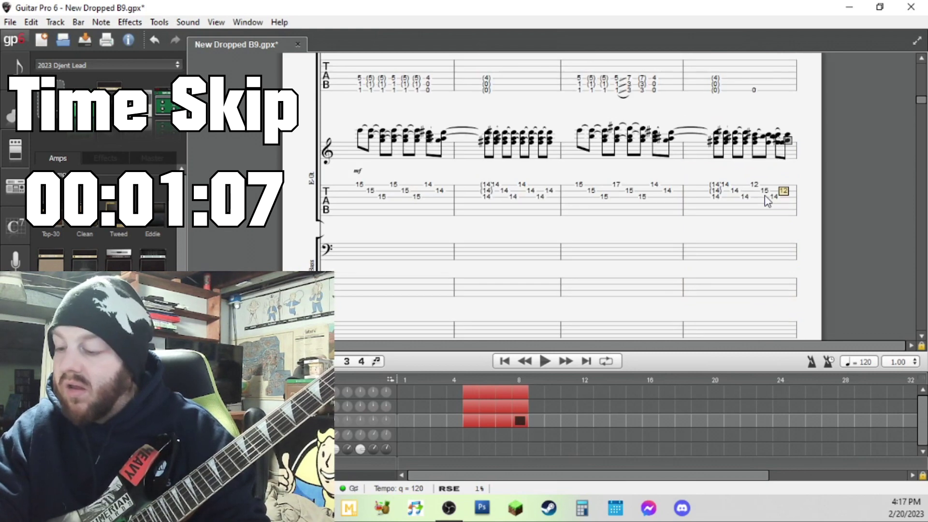
pyautogui.write('15')
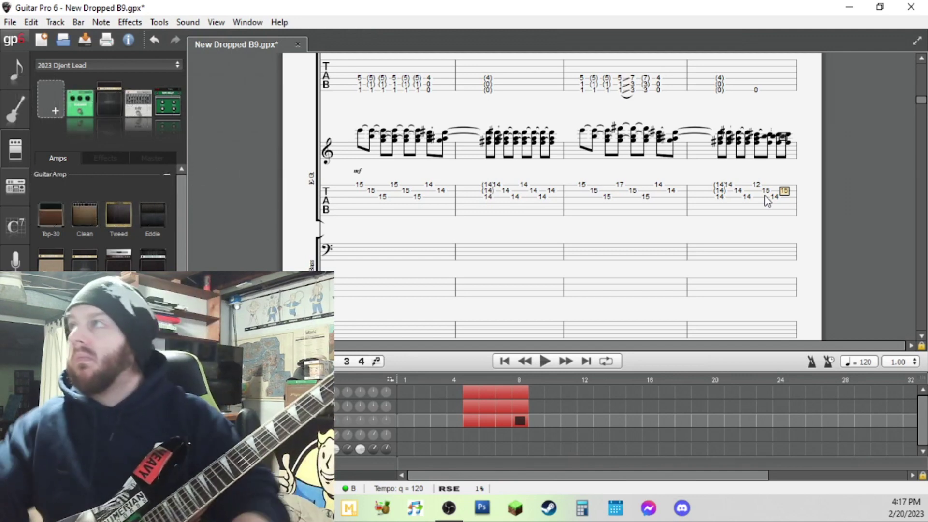
pyautogui.click(337, 202)
pyautogui.press('space')
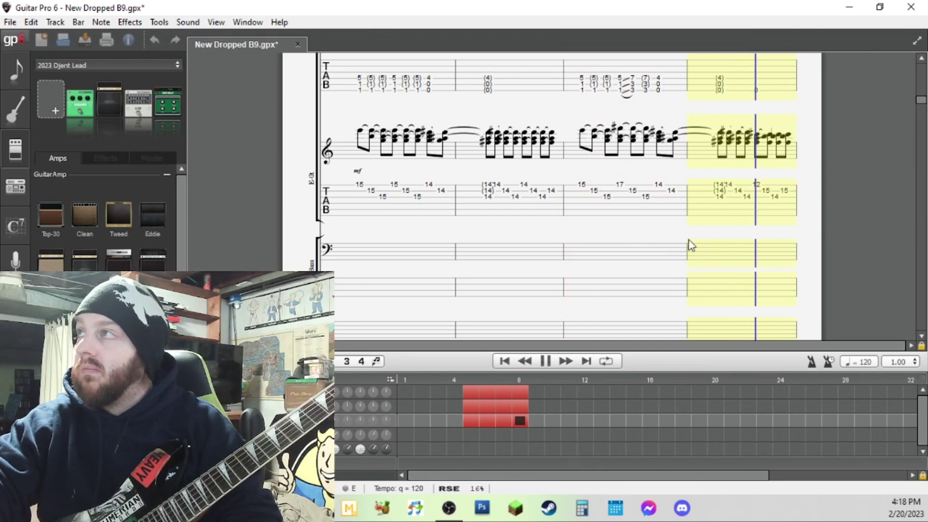
# Step: Copy the riff from bars 5 to 8 into bars 1 to 4 on both rhythm guitar tracks and save the score
pyautogui.moveTo(471, 392); pyautogui.dragTo(503, 393)
pyautogui.hotkey('ctrl', 'c')
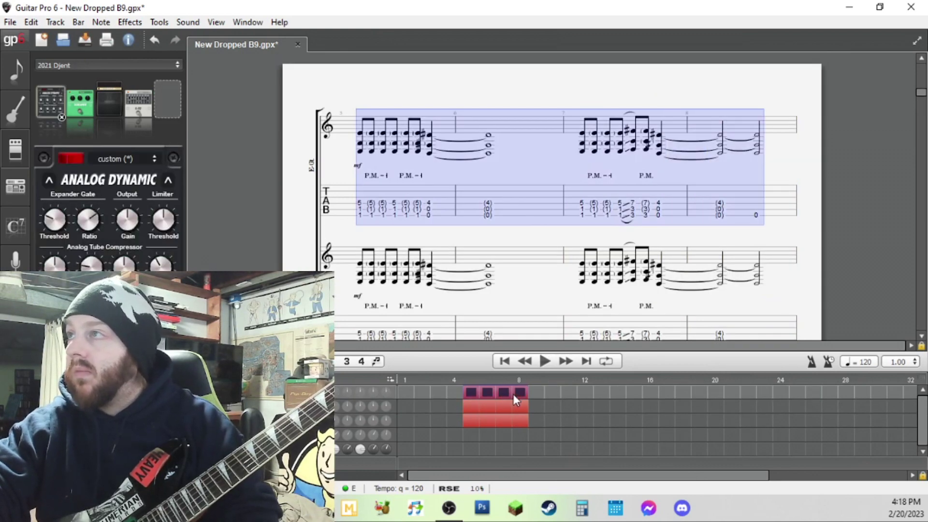
pyautogui.click(411, 392)
pyautogui.hotkey('ctrl', 'v')
pyautogui.click(410, 406)
pyautogui.hotkey('ctrl', 'v')
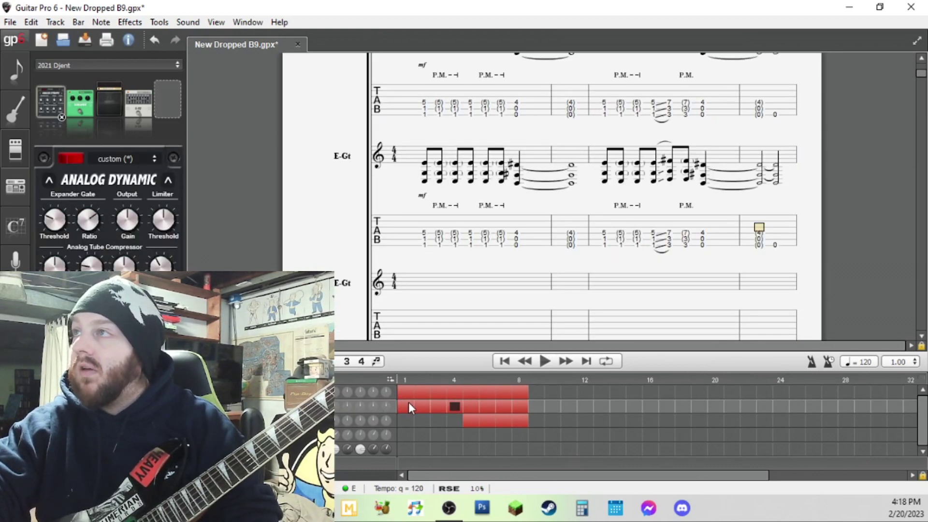
pyautogui.hotkey('ctrl', 's')
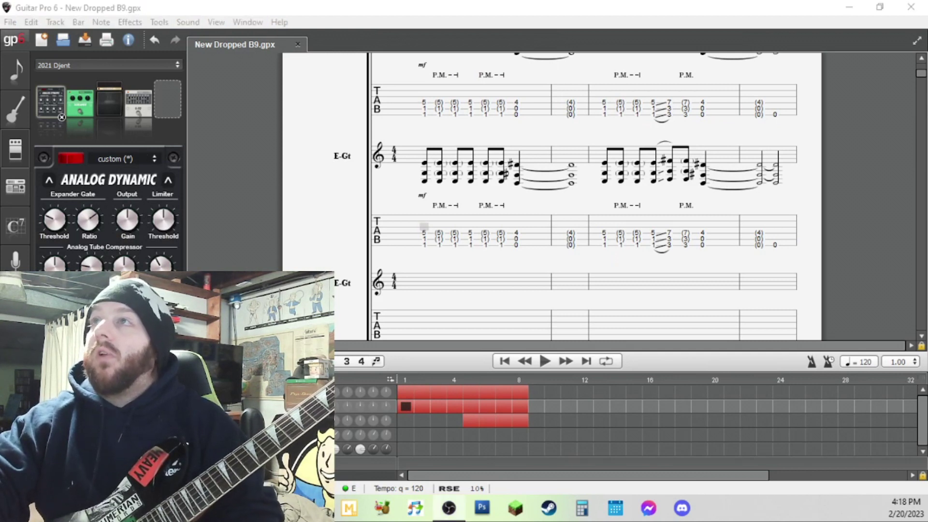
# Step: Enclose bars 1 to 4 in opening and closing repeat signs and play back from bar 1
pyautogui.click(424, 114)
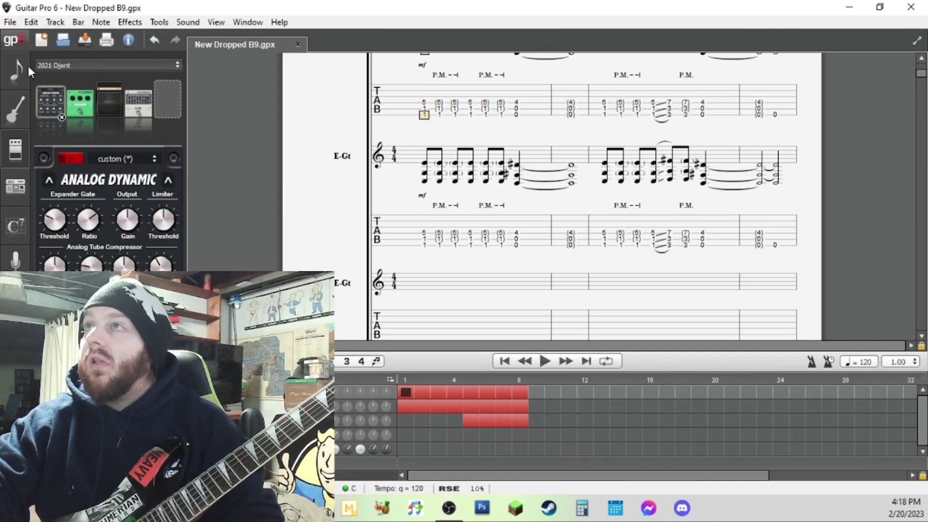
pyautogui.click(23, 77)
pyautogui.click(45, 85)
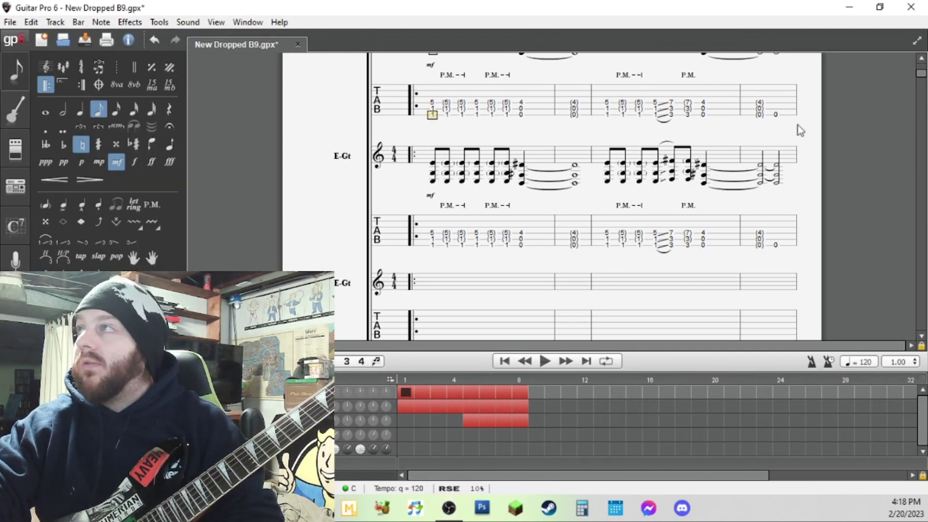
pyautogui.click(775, 115)
pyautogui.click(83, 89)
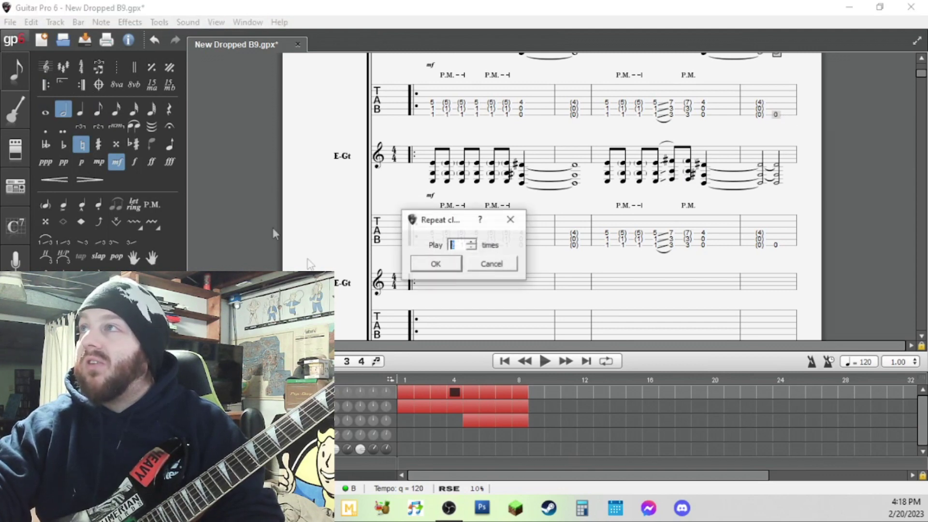
pyautogui.click(454, 271)
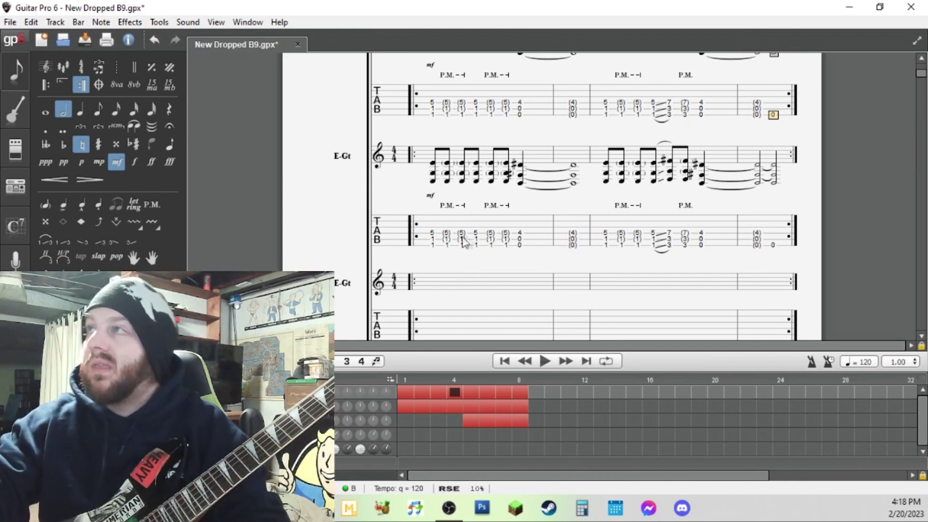
pyautogui.click(419, 248)
pyautogui.press('space')
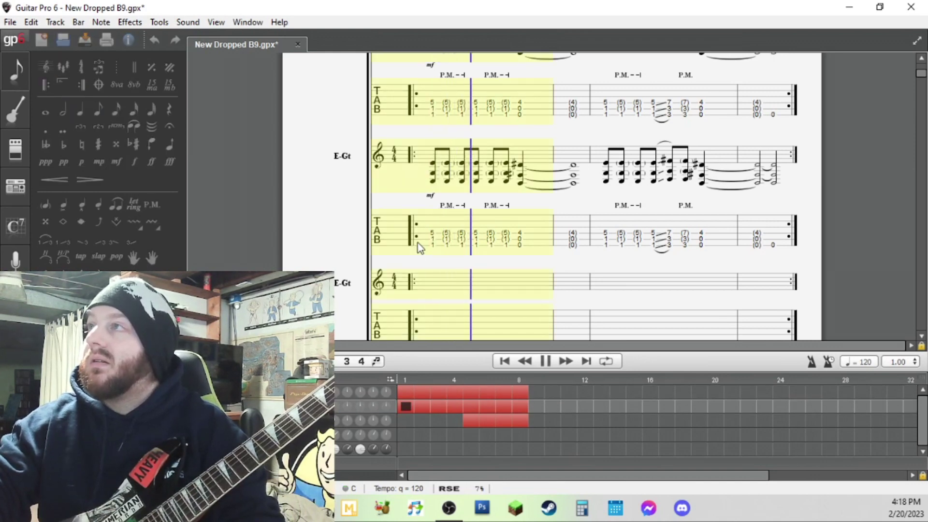
# Step: Enclose bars 5 to 8 in opening and closing repeat signs
pyautogui.click(477, 407)
pyautogui.click(46, 84)
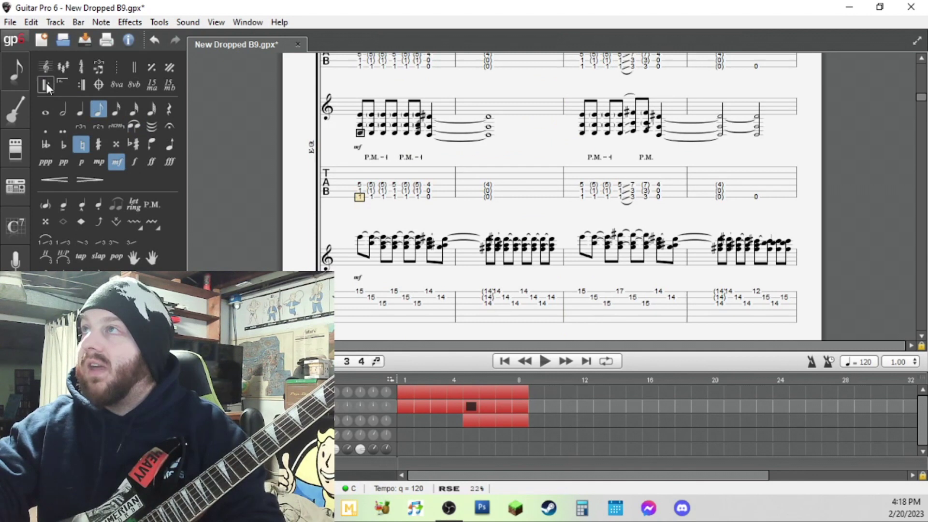
pyautogui.click(756, 155)
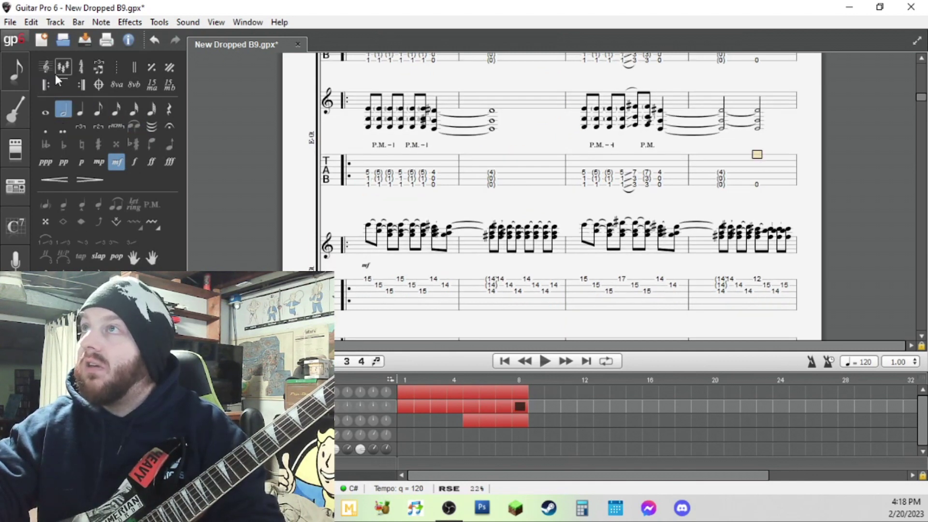
pyautogui.click(81, 84)
pyautogui.click(435, 266)
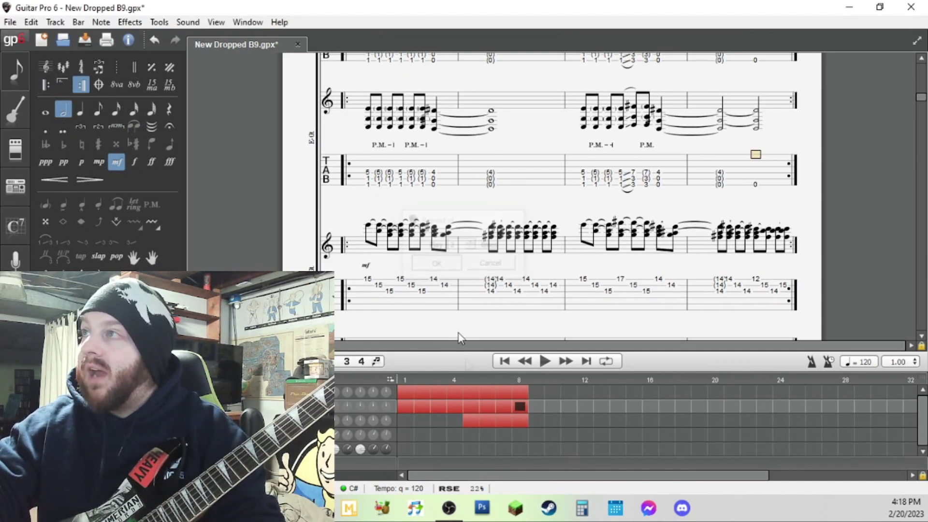
# Step: Move the bass track above the third guitar's melody track and save the score
pyautogui.click(478, 422)
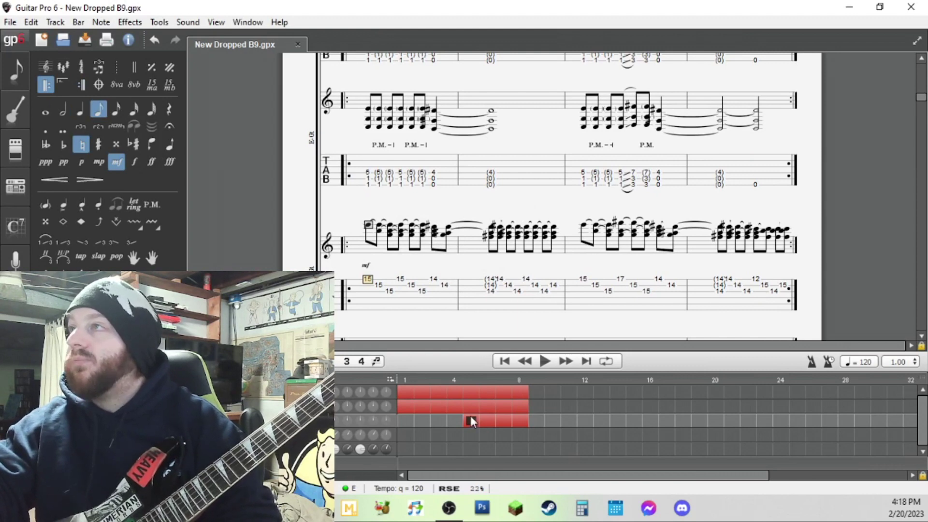
pyautogui.hotkey('ctrl', 'x')
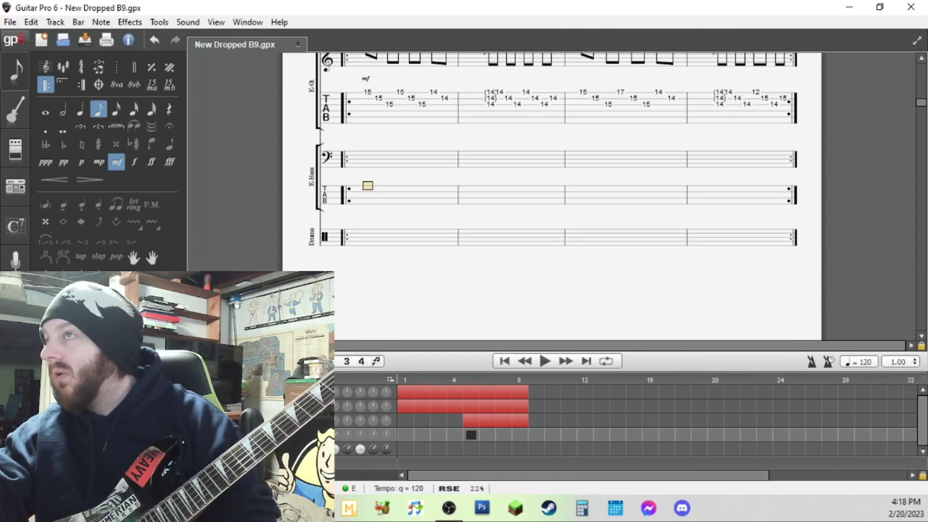
pyautogui.hotkey('ctrl', 'v')
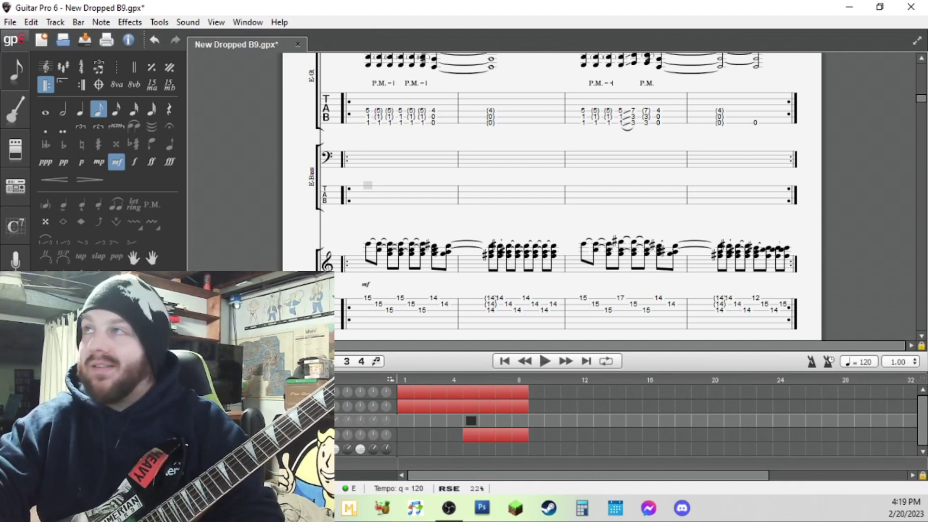
pyautogui.hotkey('ctrl', 's')
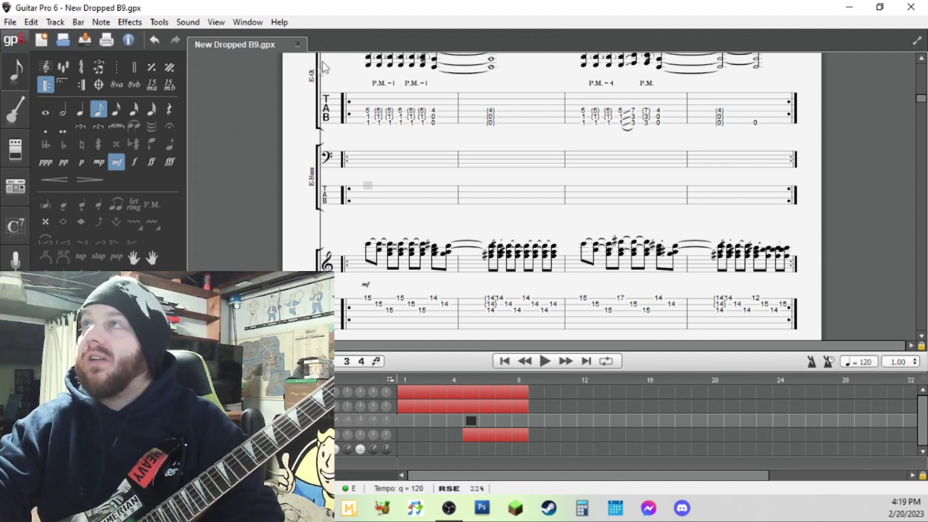
# Step: Write the bass line for bars 5 to 8 on the fourth string with frets 1, 3 and 0 following the guitar riff, tying the open notes across the barlines
pyautogui.click(370, 203)
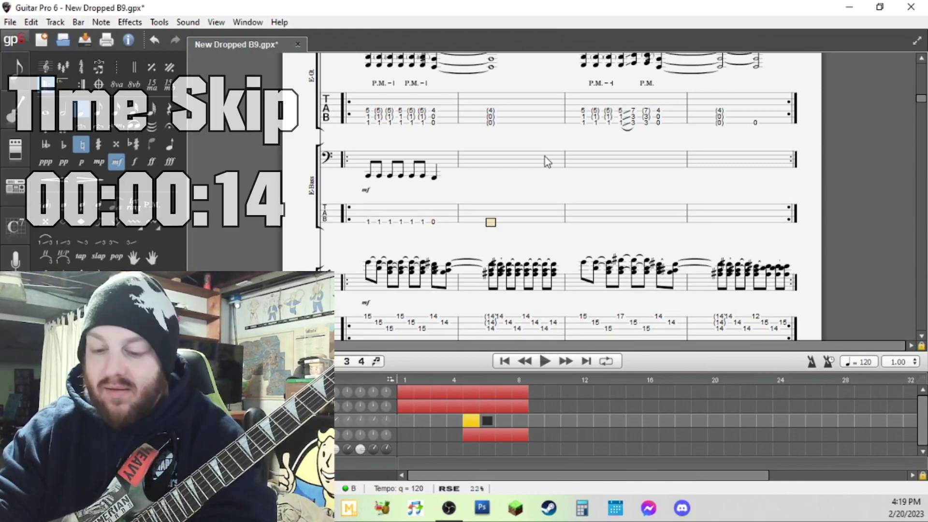
pyautogui.press('1')
pyautogui.press('Right')
pyautogui.press('1')
pyautogui.press('Right')
pyautogui.press('1')
pyautogui.press('l')
pyautogui.press('-')
pyautogui.press('-')
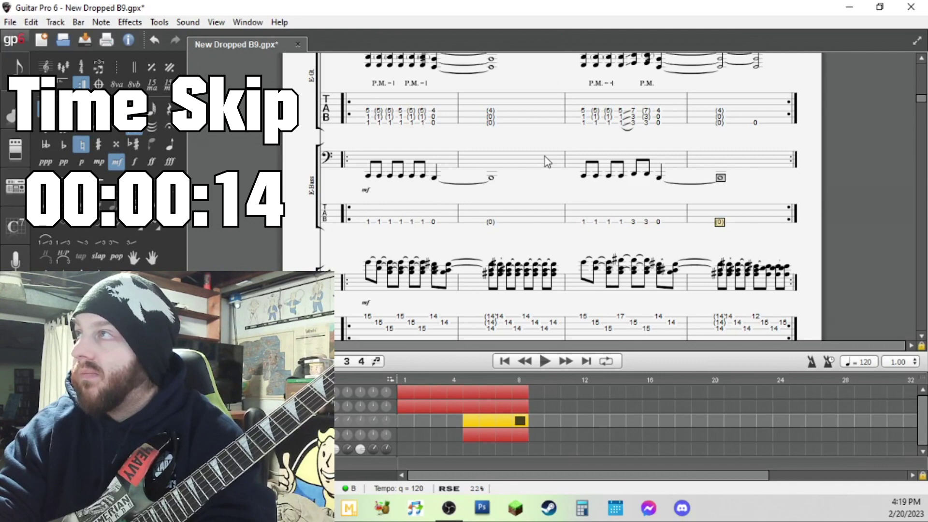
# Step: Shorten the tied bass note in bar 8 to a half note and add a fret 5 half note on the third string after it
pyautogui.press('+')
pyautogui.press('Right')
pyautogui.write('12')
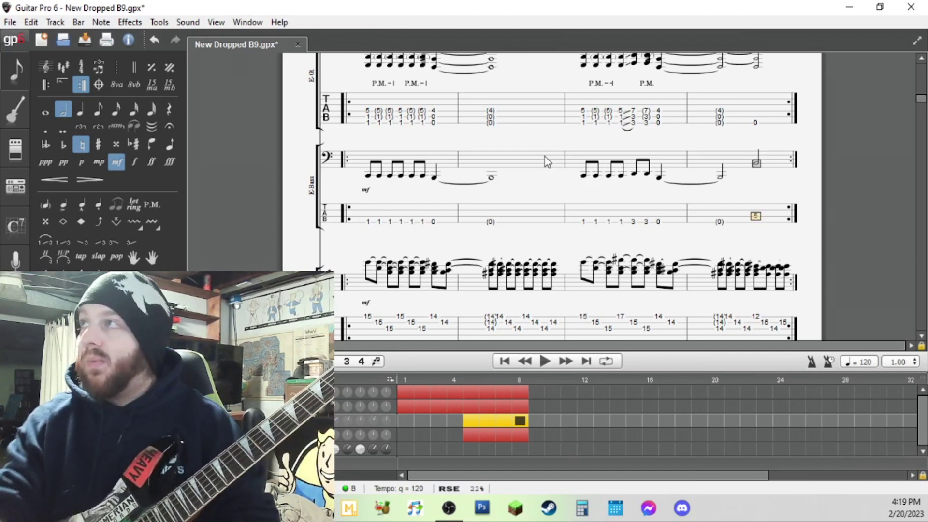
pyautogui.click(361, 234)
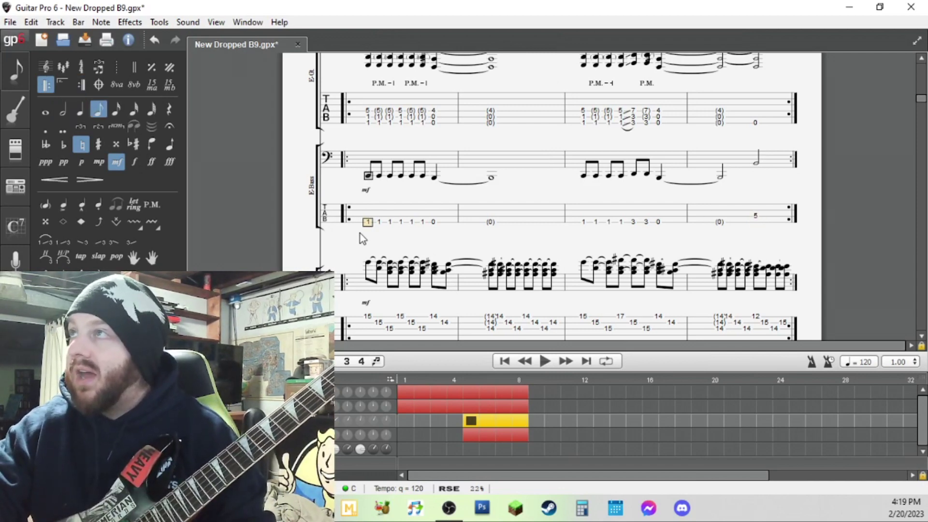
# Step: Palm-mute the second, third, fifth and sixth bass notes in bar 5 to match the guitar riff
pyautogui.press('Right')
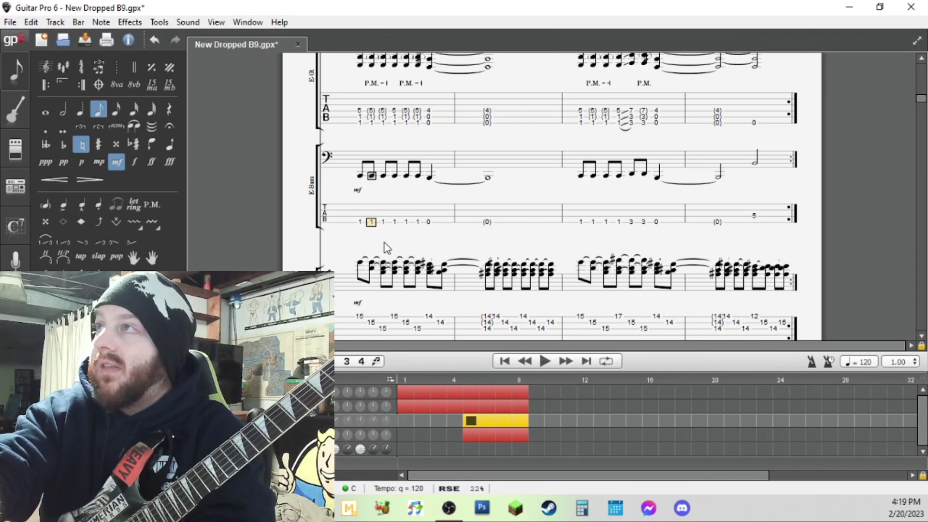
pyautogui.hotkey('ctrl', 'r')
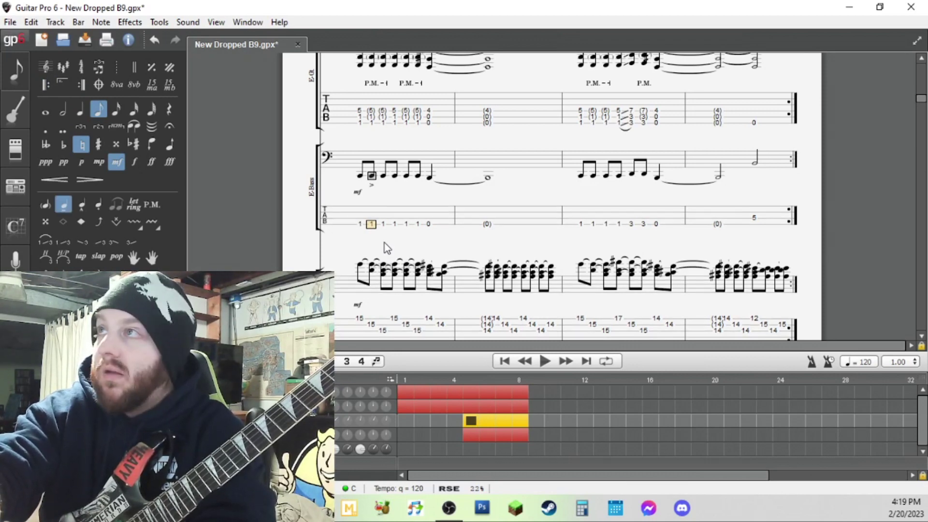
pyautogui.press('p')
pyautogui.press('Right')
pyautogui.press('Right')
pyautogui.press('Right')
pyautogui.press('Right')
pyautogui.press('Right')
pyautogui.press('Right')
pyautogui.press('Right')
# Step: Palm-mute the second, third and sixth bass notes in bar 7
pyautogui.press('Right')
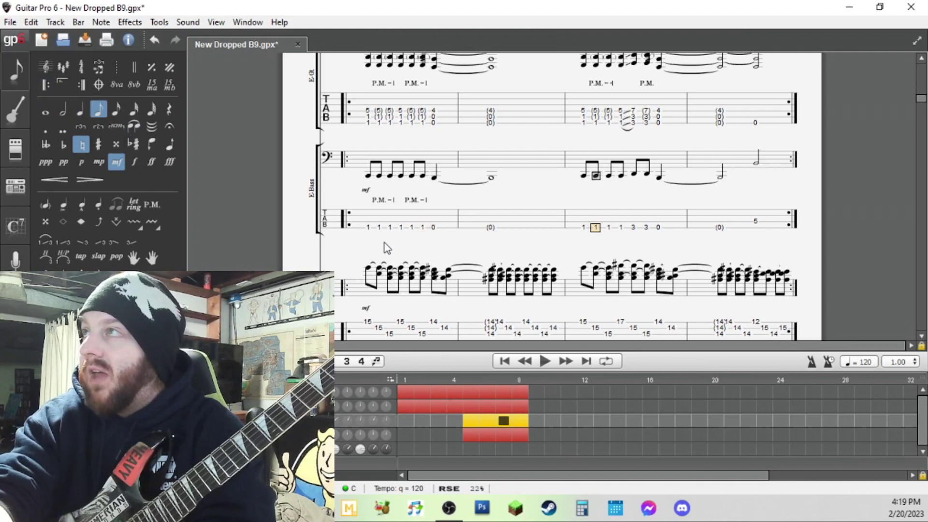
pyautogui.press('p')
pyautogui.press('Right')
pyautogui.press('Right')
pyautogui.press('Right')
pyautogui.press('Right')
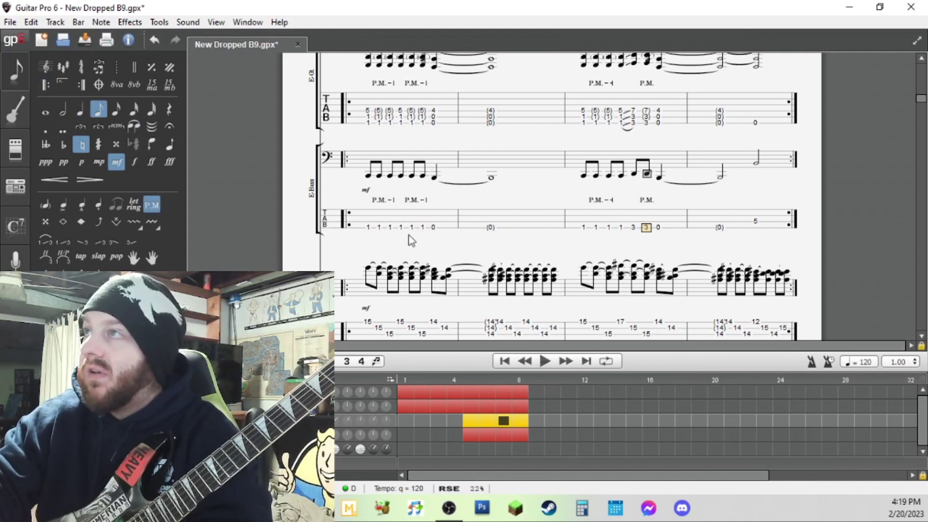
# Step: Play back the bass line from bar 5, add a legato slide from bar 7's fourth note to its fifth, and save the score
pyautogui.click(366, 236)
pyautogui.press('space')
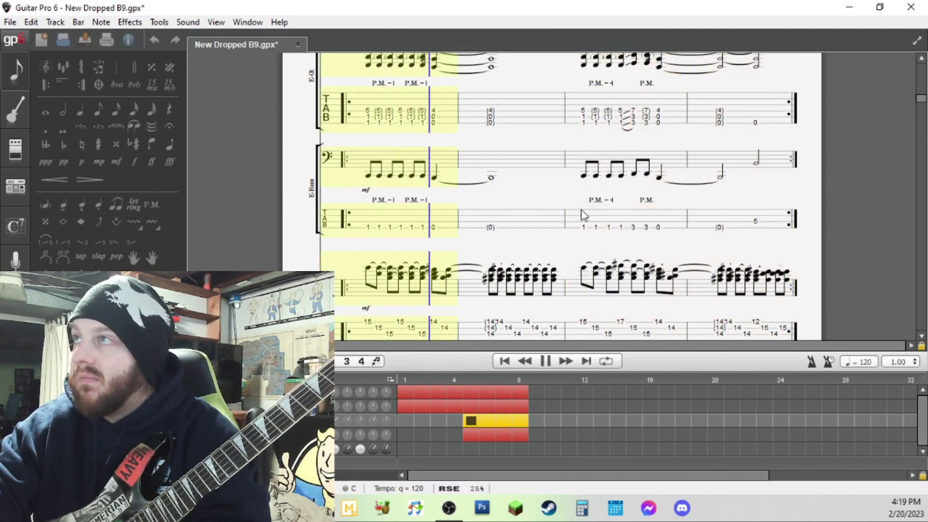
pyautogui.click(621, 227)
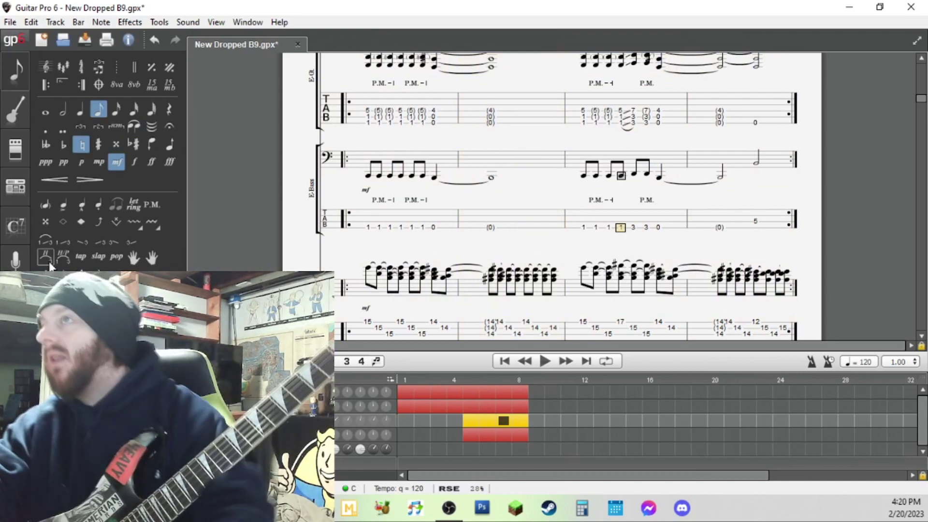
pyautogui.click(45, 243)
pyautogui.click(582, 221)
pyautogui.hotkey('ctrl', 's')
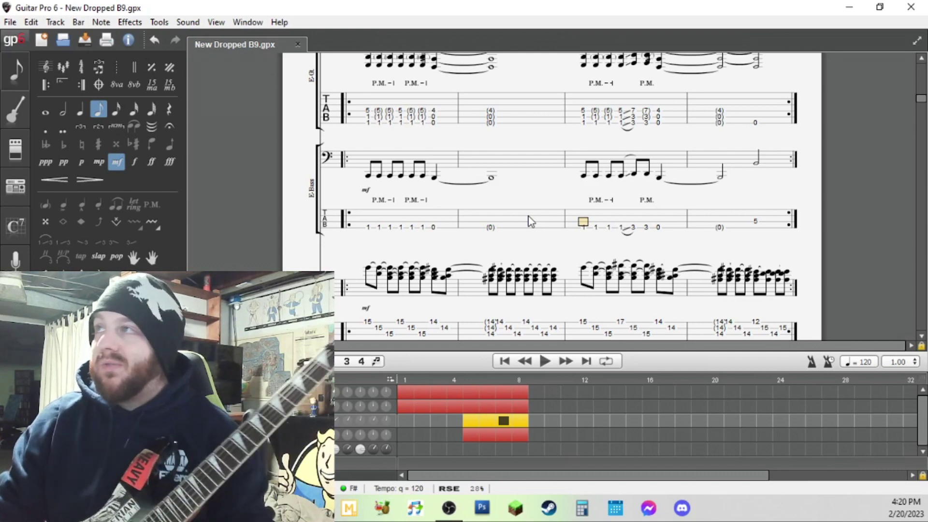
# Step: Play back the score from the bass slide in bar 7
pyautogui.click(621, 227)
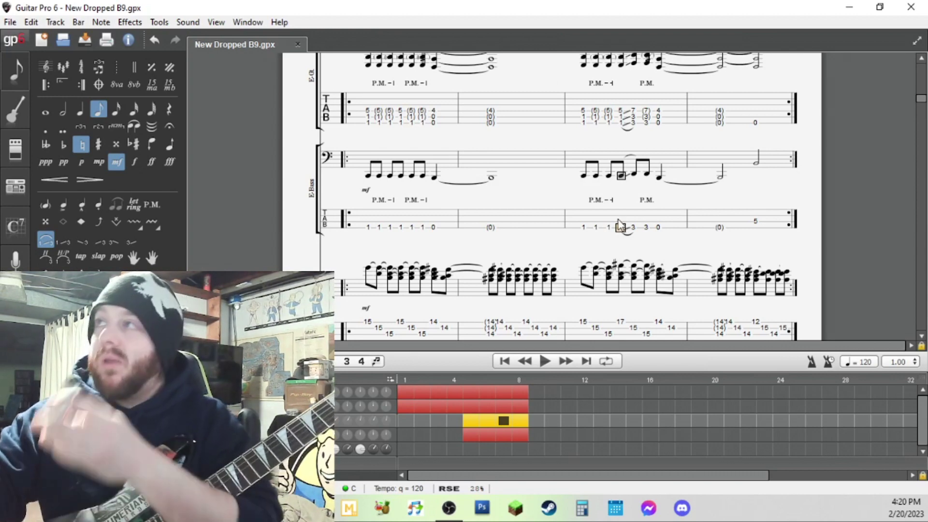
pyautogui.press('space')
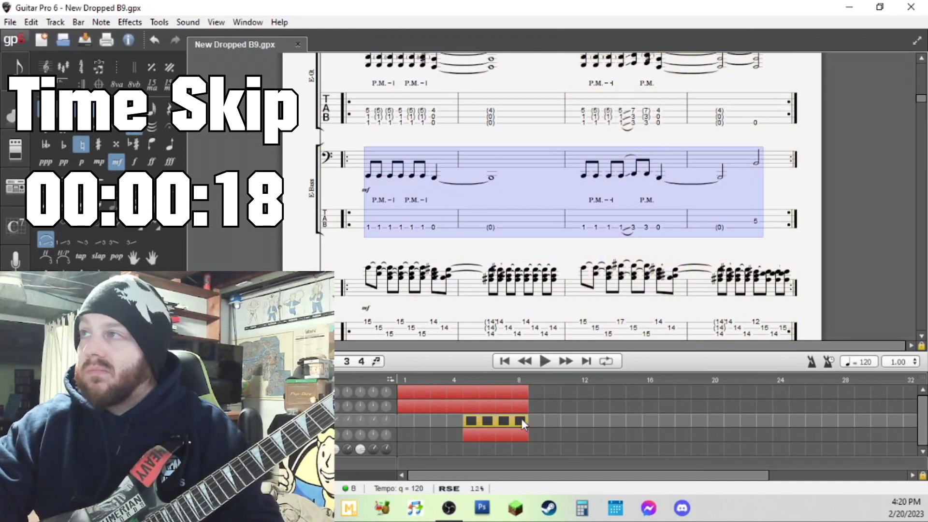
pyautogui.press('space')
# Step: End bar 1 of the second guitar with a quarter-note chord of fret 0 on the sixth and fifth strings and fret 4 on the fourth
pyautogui.scroll(2, 444, 243)
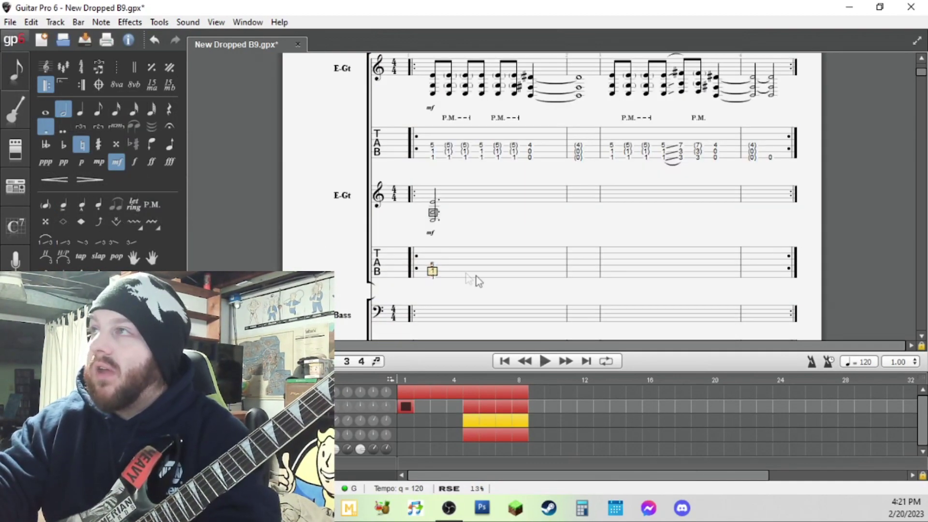
pyautogui.press('Right')
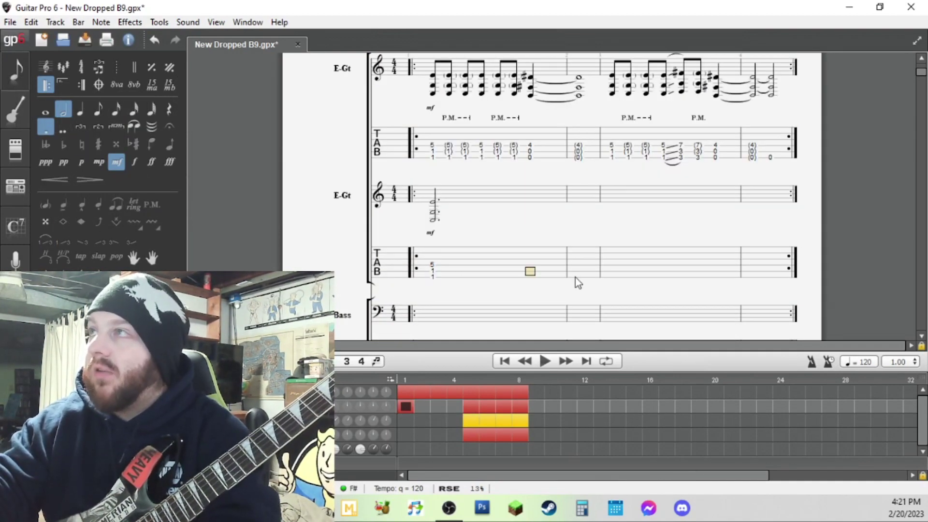
pyautogui.press('Left')
pyautogui.press('Down')
pyautogui.press('Right')
pyautogui.write('0')
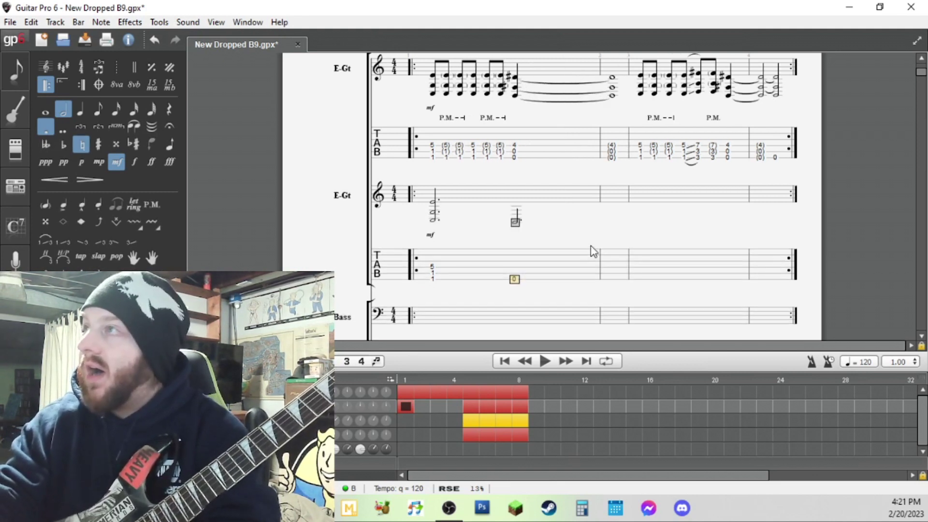
pyautogui.press('KP_Add')
pyautogui.press('Up')
pyautogui.write('0')
pyautogui.press('Up')
pyautogui.write('4')
# Step: Tie the second guitar's closing bar 1 chord into bar 2 as a whole note
pyautogui.press('Right')
pyautogui.press('l')
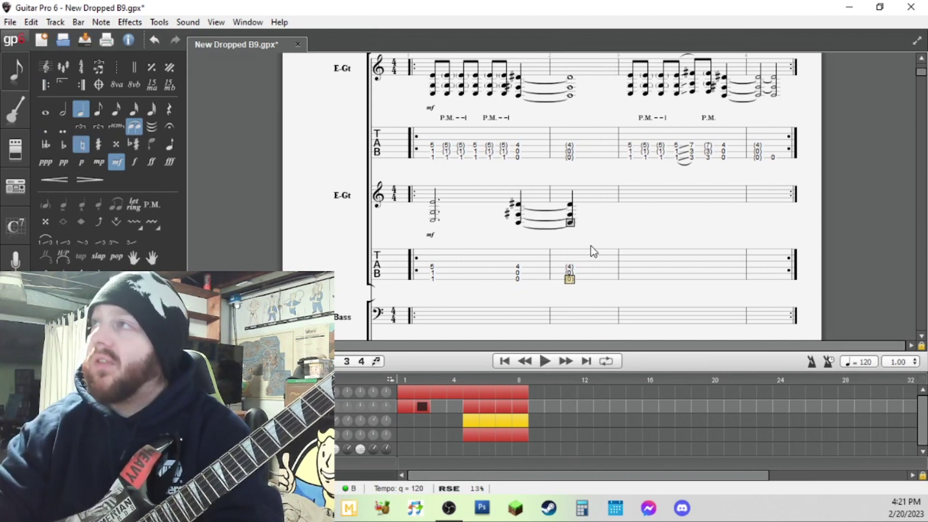
pyautogui.press('KP_Subtract')
pyautogui.press('KP_Subtract')
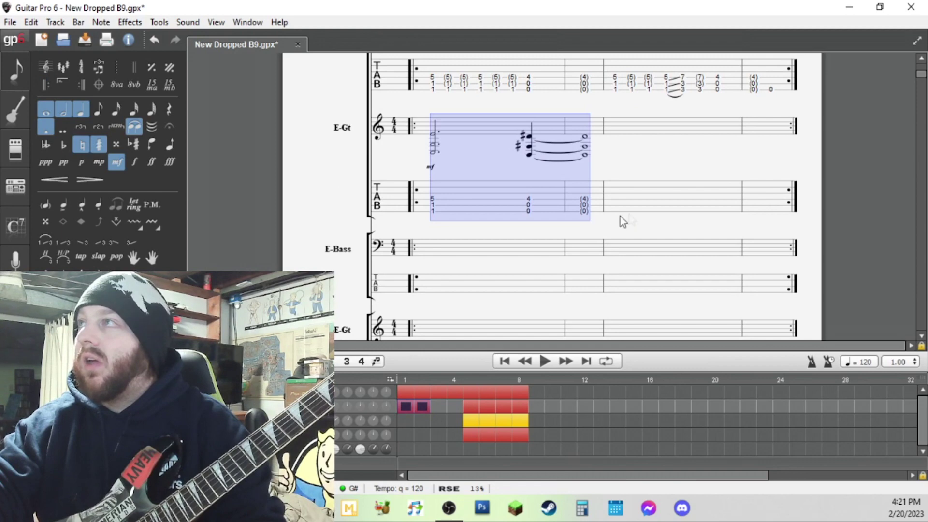
# Step: Repeat the second guitar's first two bars in bars 3 and 4, shorten bar 3's opening chord and follow it with a 3-3-7 quarter-note chord
pyautogui.click(611, 227)
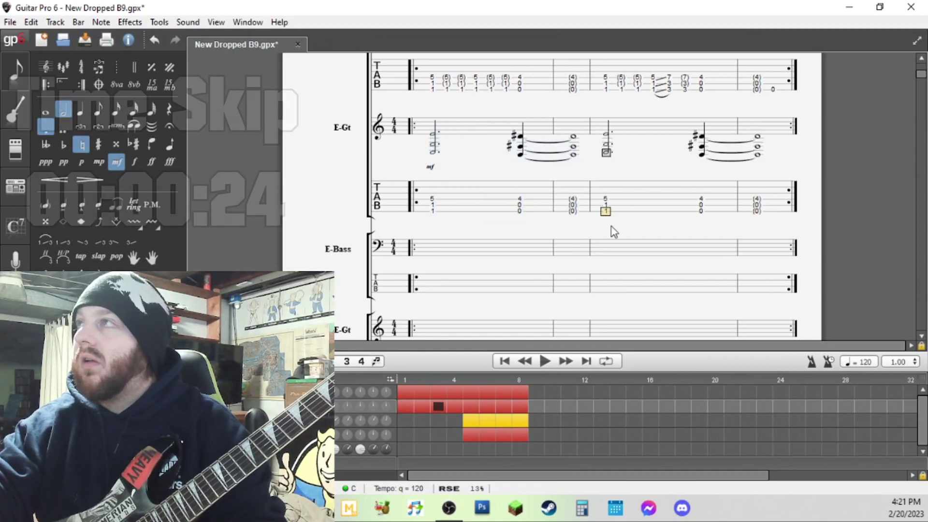
pyautogui.press('KP_Add')
pyautogui.press('KP_Add')
pyautogui.press('Right')
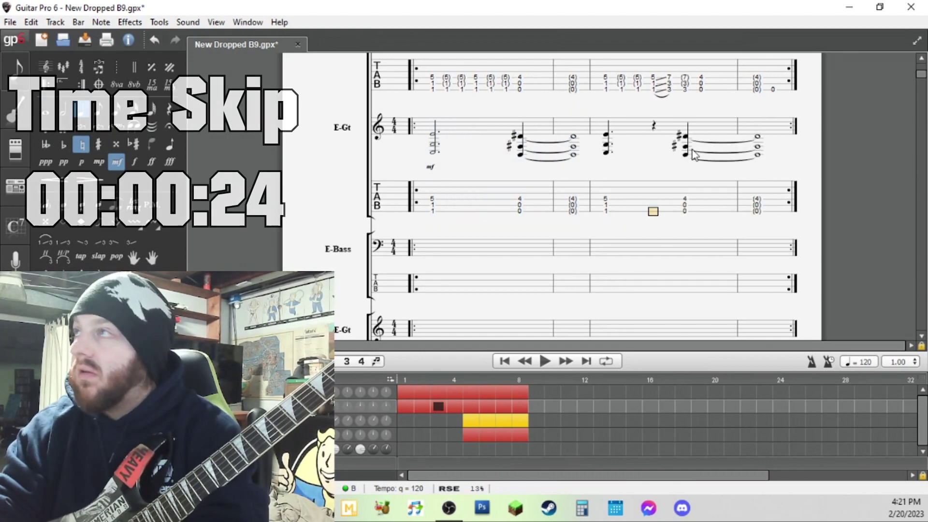
pyautogui.write('3')
pyautogui.press('Up')
pyautogui.write('3')
pyautogui.press('Up')
pyautogui.write('7')
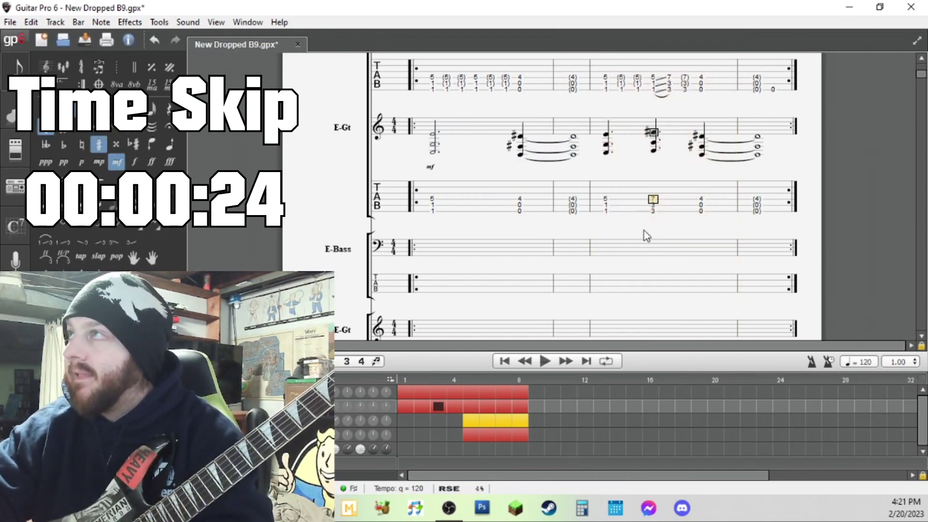
pyautogui.press('.')
# Step: Try extending bar 3's opening chord on the second guitar with a tied eighth-note chord before the 3-3-7 chord
pyautogui.press('Left')
pyautogui.press('Right')
pyautogui.press('Insert')
pyautogui.press('Down')
pyautogui.press('Down')
pyautogui.press('KP_Add')
pyautogui.press('l')
pyautogui.press('Up')
pyautogui.press('l')
pyautogui.press('Up')
pyautogui.press('l')
pyautogui.press('Right')
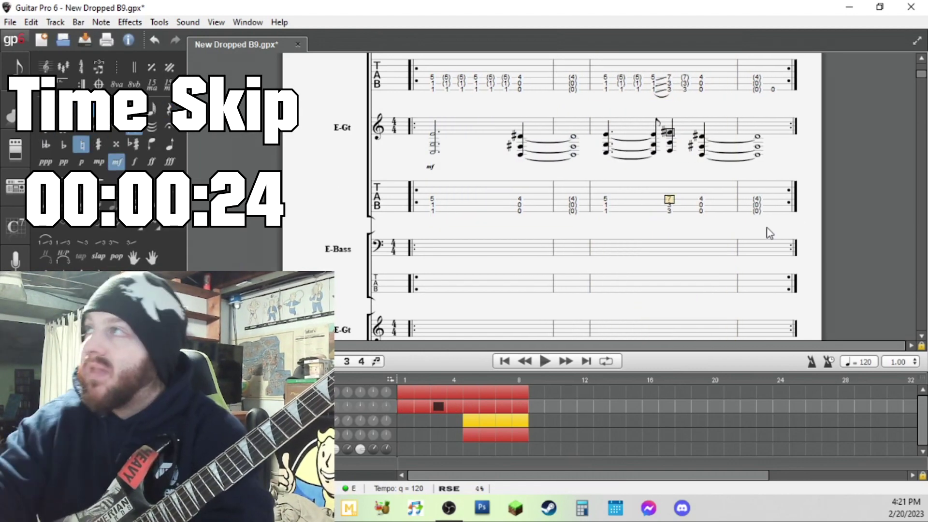
# Step: Remove the tied eighth-note chord, make bar 3's opening chord a half note on the second guitar and play the bar back
pyautogui.hotkey('shift', 'Left')
pyautogui.press('Delete')
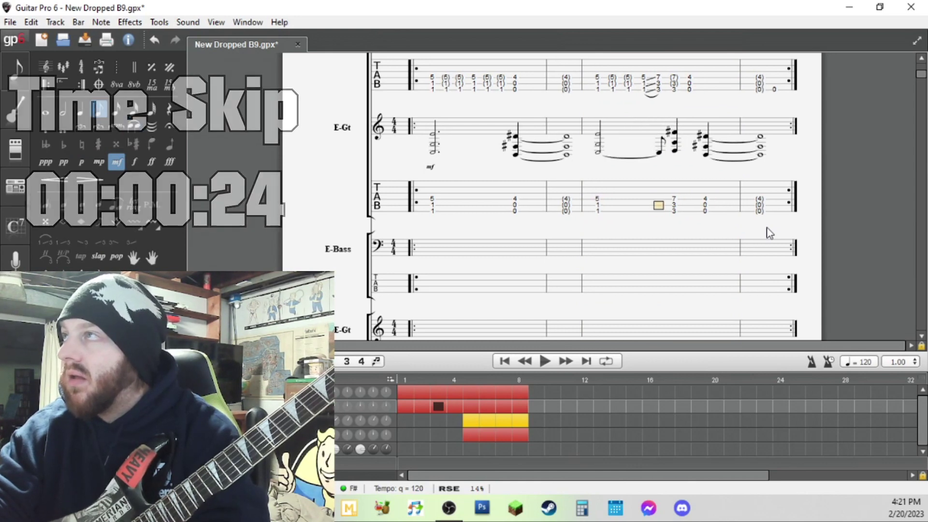
pyautogui.press('Left')
pyautogui.press('Down')
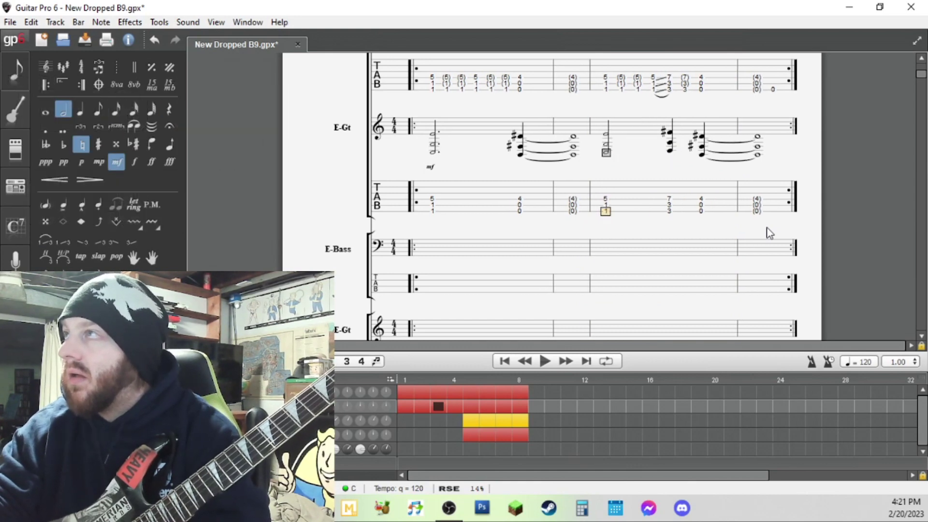
pyautogui.press('space')
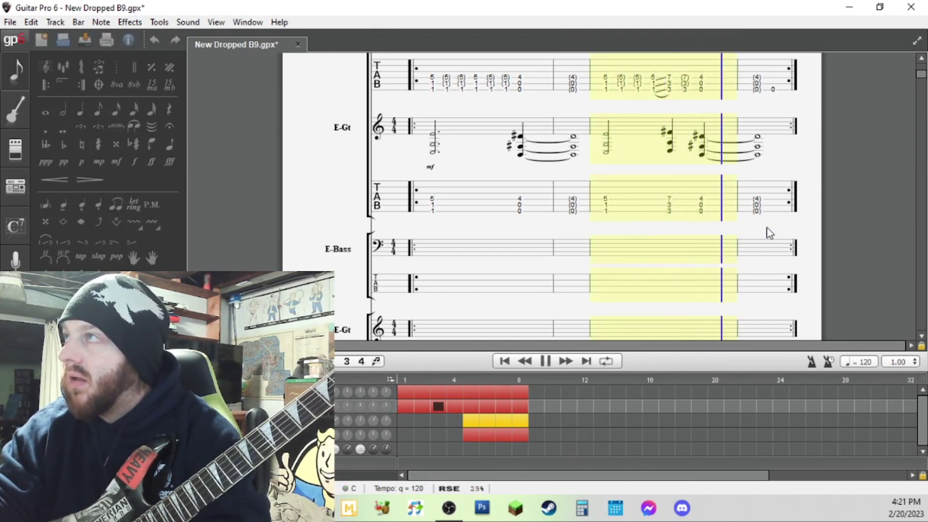
pyautogui.press('space')
# Step: Write the bass on the fourth string with a fret 1 dotted half and fret 0 quarter in bar 1, tied to a whole note in bar 2
pyautogui.click(415, 198)
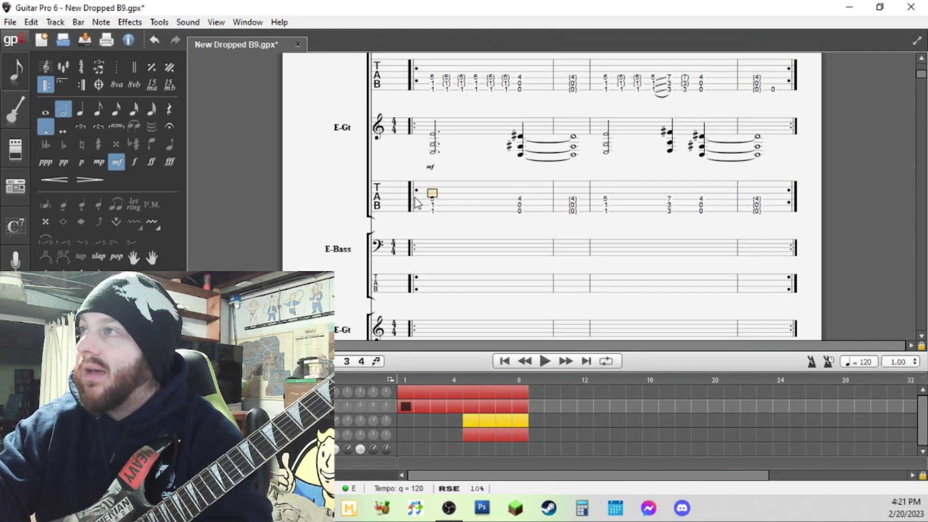
pyautogui.click(408, 422)
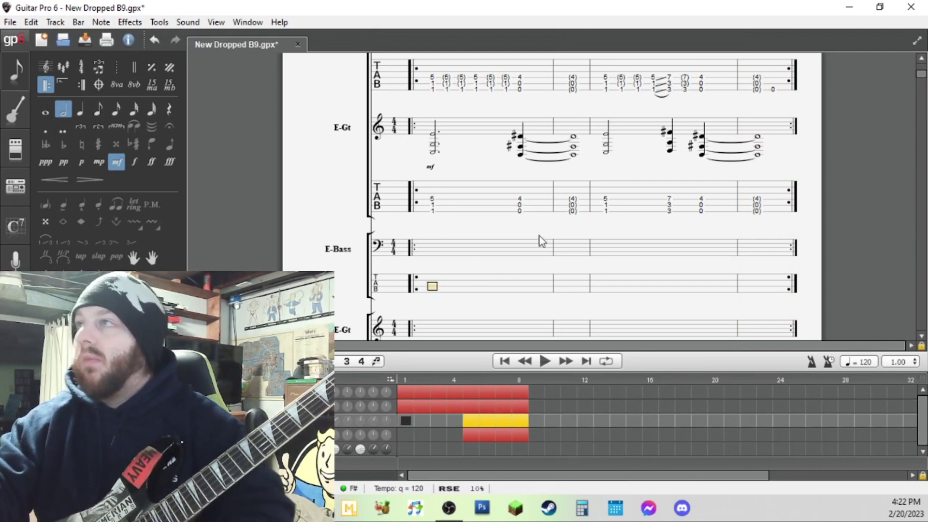
pyautogui.write('1')
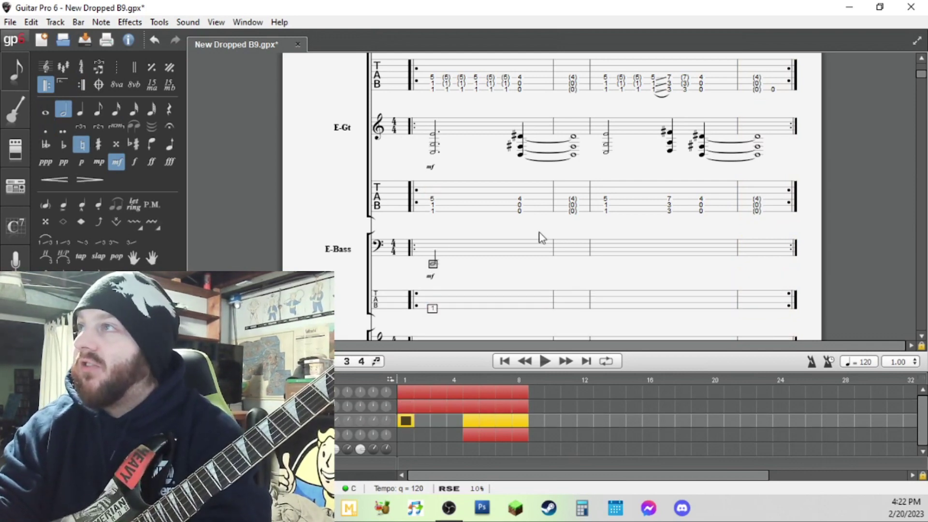
pyautogui.press('.')
pyautogui.press('Right')
pyautogui.write('0')
pyautogui.press('Right')
pyautogui.press('l')
pyautogui.press('-')
pyautogui.press('-')
# Step: Fill bass bar 3 with a fret 1 half note and fret 3 and 0 quarter notes, tying the open note into bar 4
pyautogui.press('Right')
pyautogui.write('1')
pyautogui.press('+')
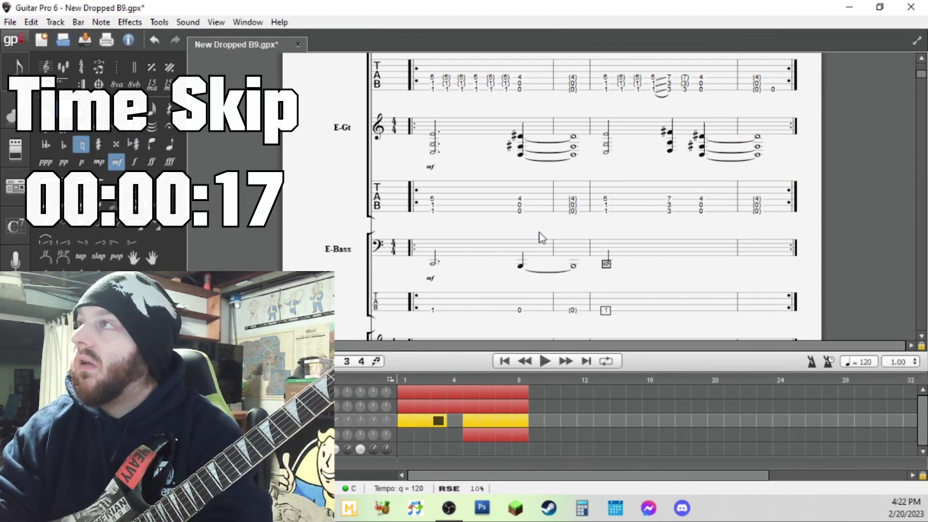
pyautogui.press('Right')
pyautogui.write('3')
pyautogui.press('+')
pyautogui.press('Right')
pyautogui.write('0')
pyautogui.press('Right')
pyautogui.write('0')
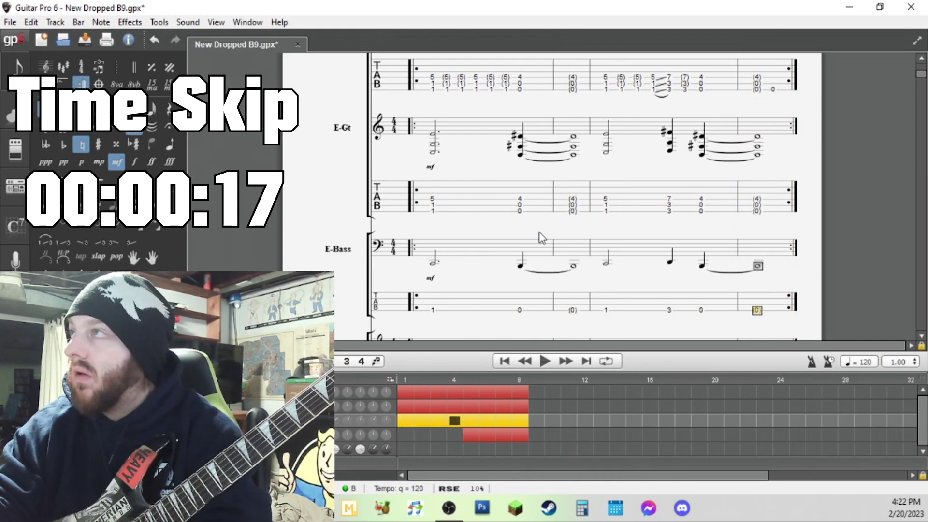
# Step: Shorten the tied bass note in bar 4 to a half note and add a fret 5 half note on the third string
pyautogui.press('+')
pyautogui.press('Right')
pyautogui.press('Up')
pyautogui.write('5')
# Step: Play back the score from the beginning to hear the bass with the guitars
pyautogui.hotkey('ctrl', 'Home')
pyautogui.press('space')
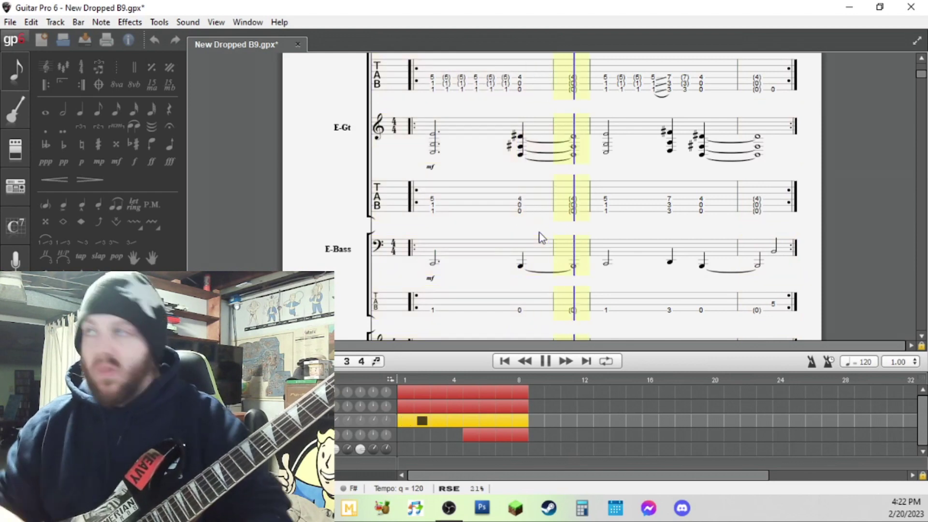
pyautogui.press('space')
# Step: Move the drum track above the third guitar's melody track
pyautogui.scroll(-3, 458, 305)
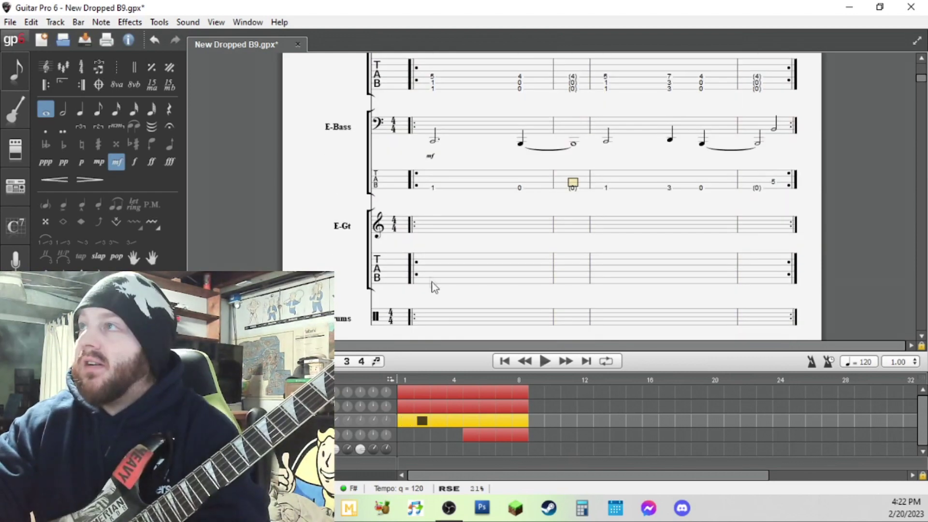
pyautogui.click(433, 316)
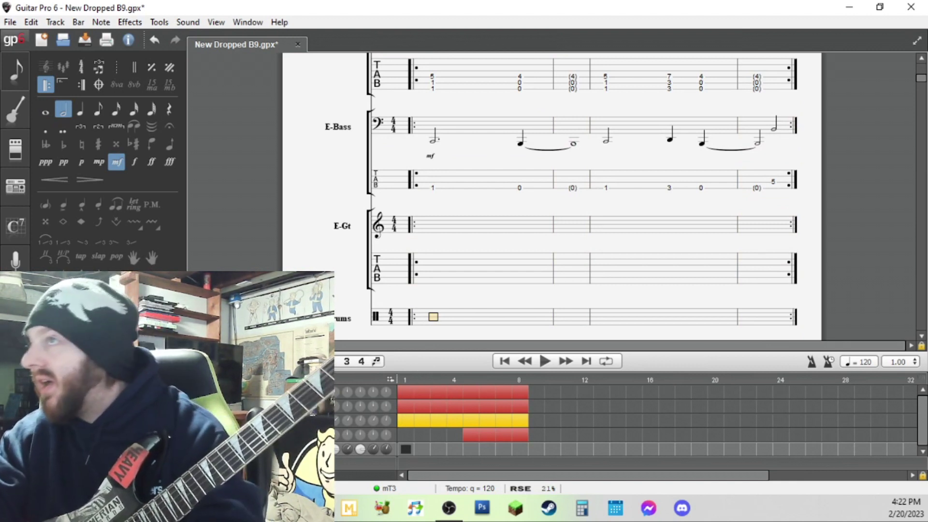
pyautogui.moveTo(309, 449); pyautogui.dragTo(310, 434)
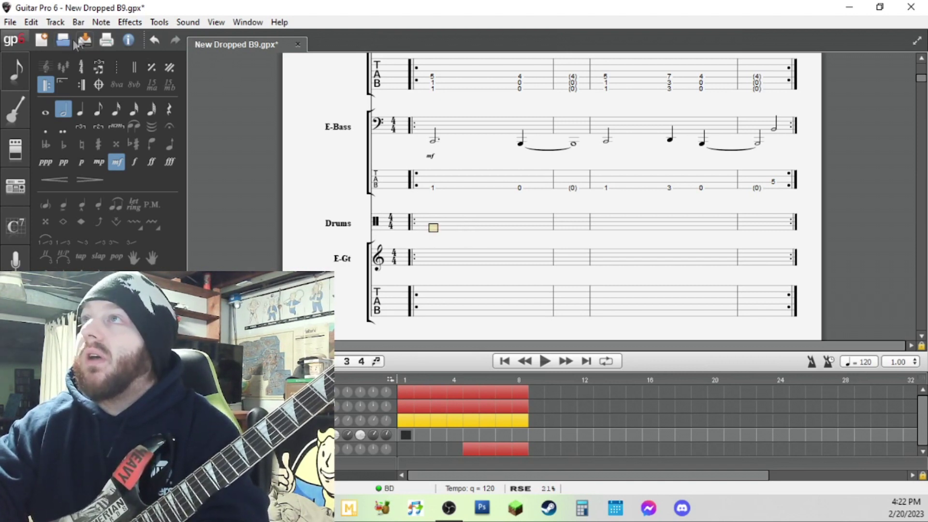
# Step: Show the drum instrument display, place it clear of the drum staff, and select the first beat of the drum track's bar 1
pyautogui.click(216, 22)
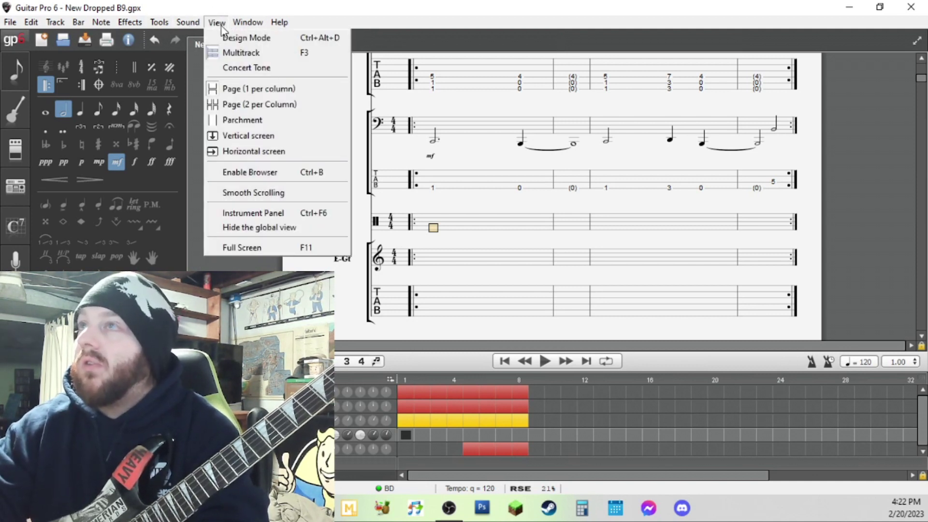
pyautogui.click(254, 213)
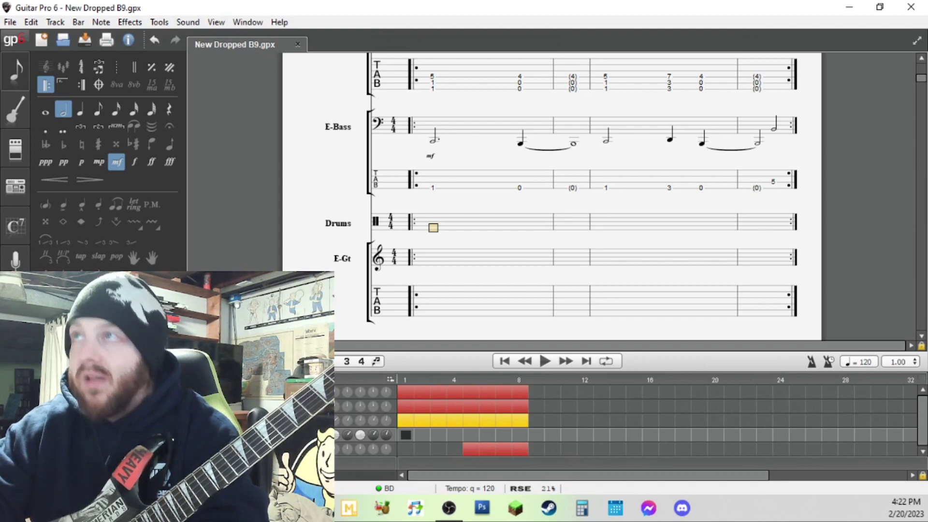
pyautogui.moveTo(265, 129); pyautogui.dragTo(293, 21)
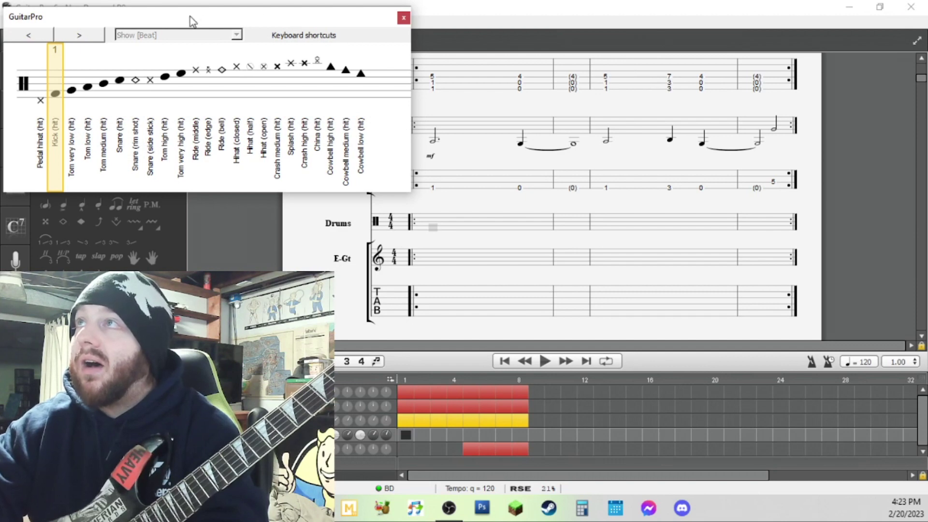
pyautogui.moveTo(192, 20); pyautogui.dragTo(193, 18)
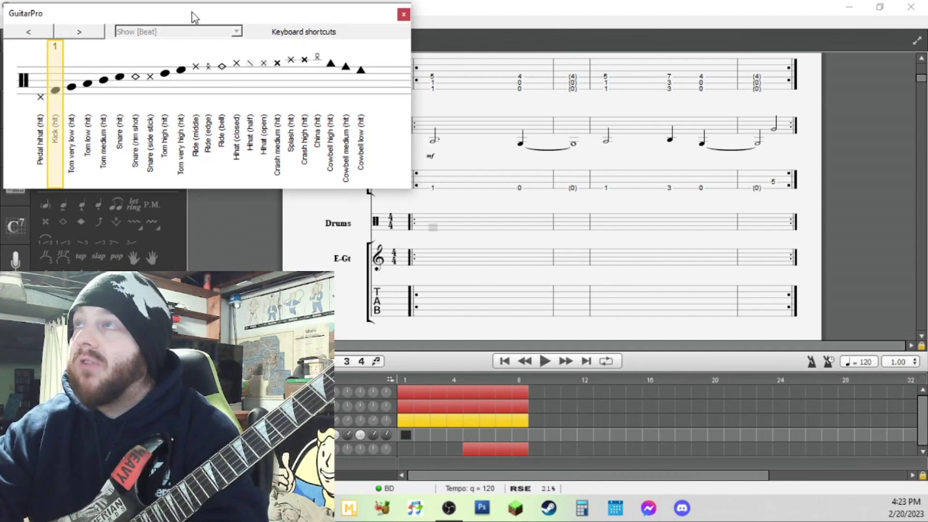
pyautogui.click(432, 239)
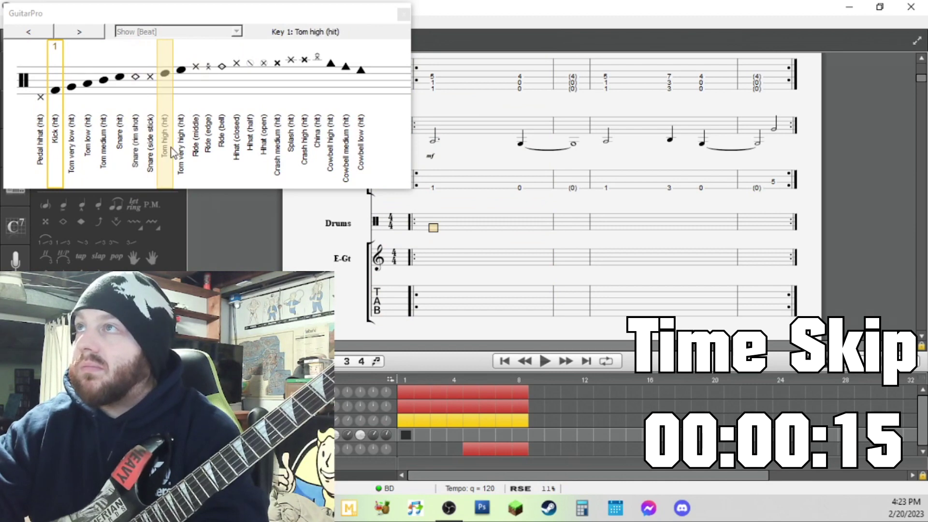
# Step: Enter eighth-note tom hits in the drum track's bar 1 with a snare rim shot on beat 4, and play it back
pyautogui.click(166, 152)
pyautogui.click(92, 163)
pyautogui.click(77, 167)
pyautogui.click(80, 172)
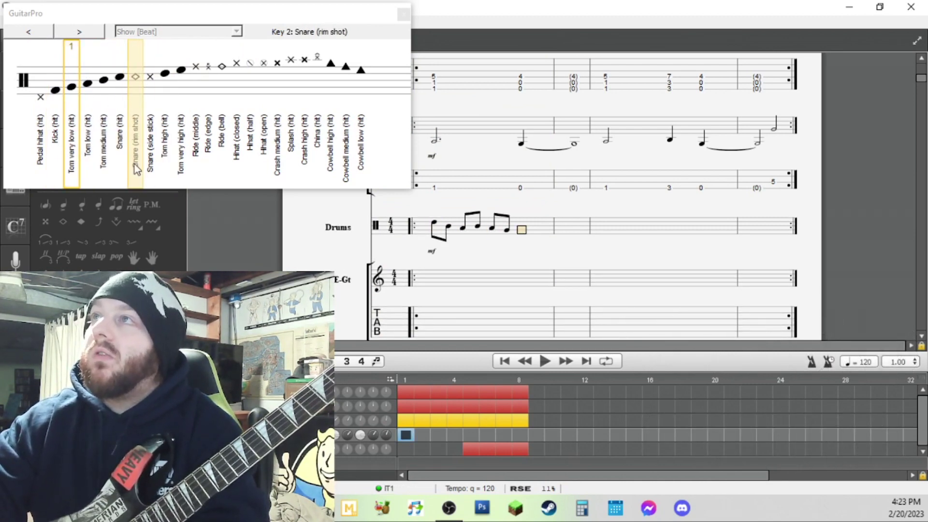
pyautogui.click(134, 164)
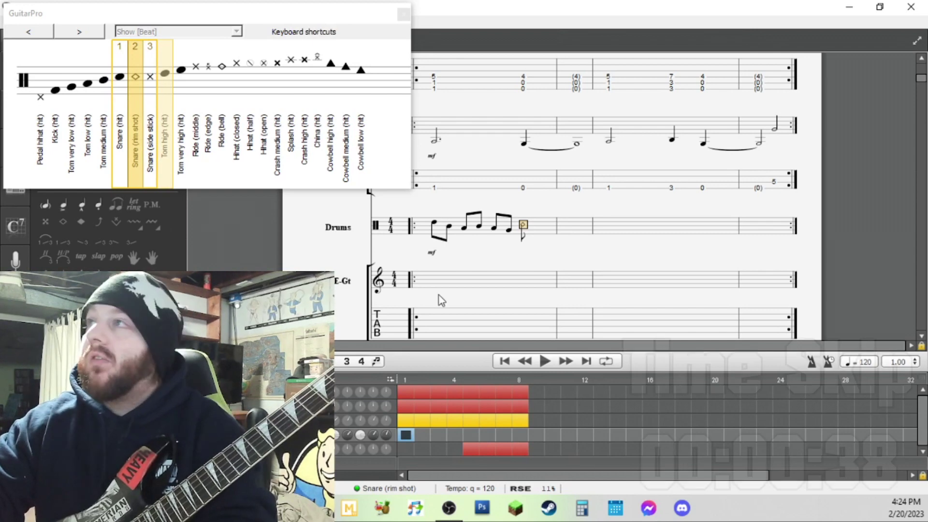
pyautogui.press('space')
pyautogui.press('space')
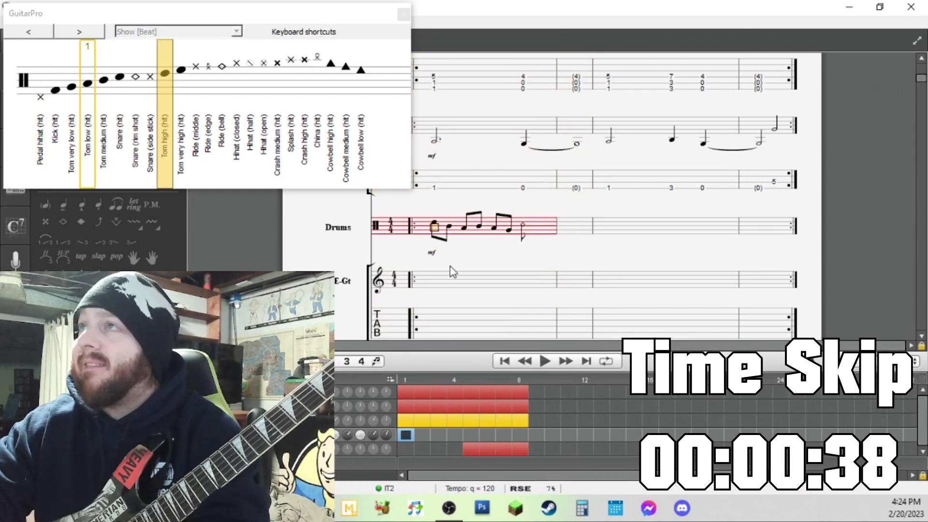
# Step: Finish drum bar 1 with an eighth-note kick and fill bar 2 with eighth notes alternating toms and kicks
pyautogui.click(533, 234)
pyautogui.click(55, 145)
pyautogui.click(55, 145)
pyautogui.click(72, 167)
pyautogui.click(88, 159)
pyautogui.click(165, 154)
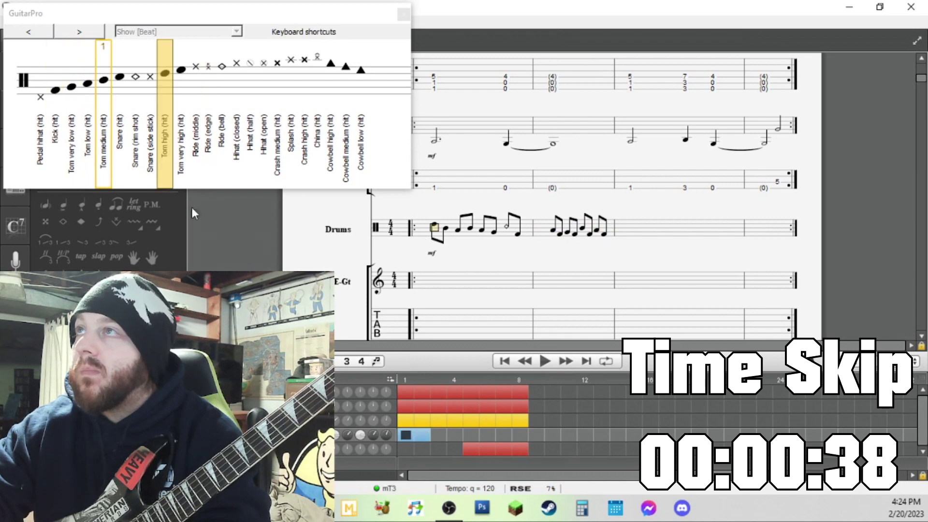
# Step: Layer medium, low and high tom hits onto the notes of drum bar 2 and play the part back
pyautogui.click(100, 170)
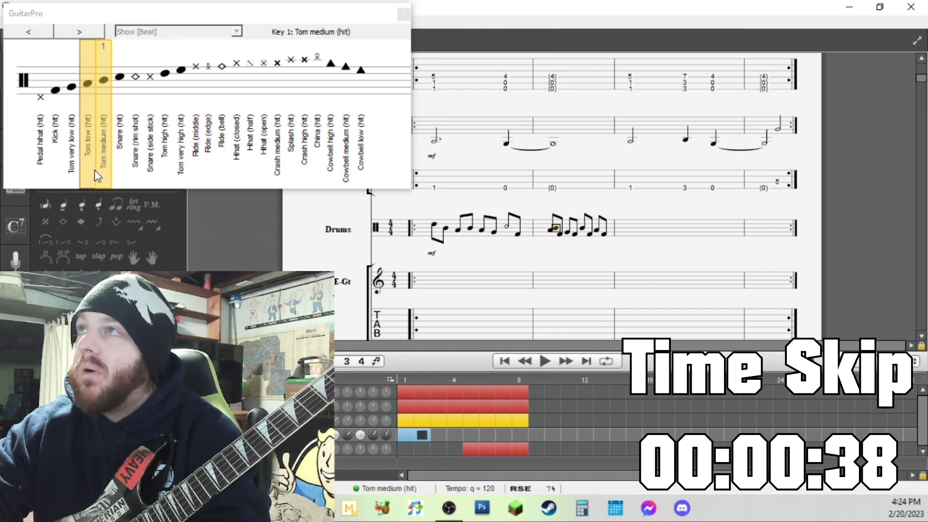
pyautogui.press('Right')
pyautogui.press('Right')
pyautogui.click(88, 169)
pyautogui.press('Right')
pyautogui.press('Right')
pyautogui.click(165, 168)
pyautogui.press('Right')
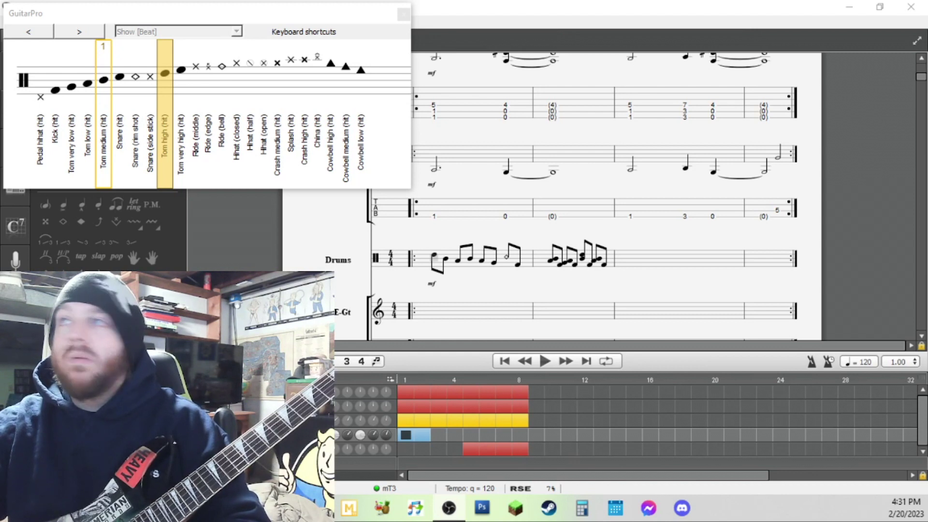
pyautogui.press('space')
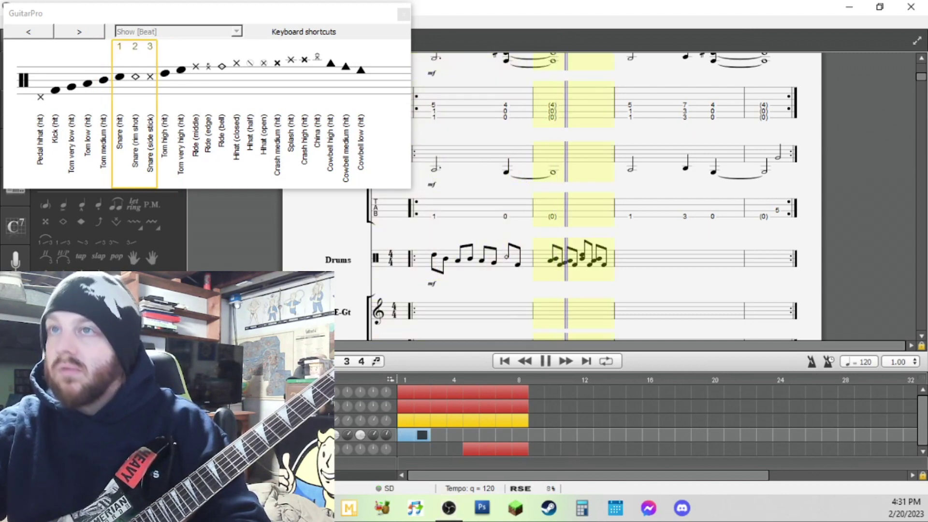
pyautogui.press('space')
# Step: Copy drum bars 1 and 2 into bars 3 and 4 and play back the repeated pattern
pyautogui.moveTo(421, 270); pyautogui.dragTo(535, 269)
pyautogui.press('space')
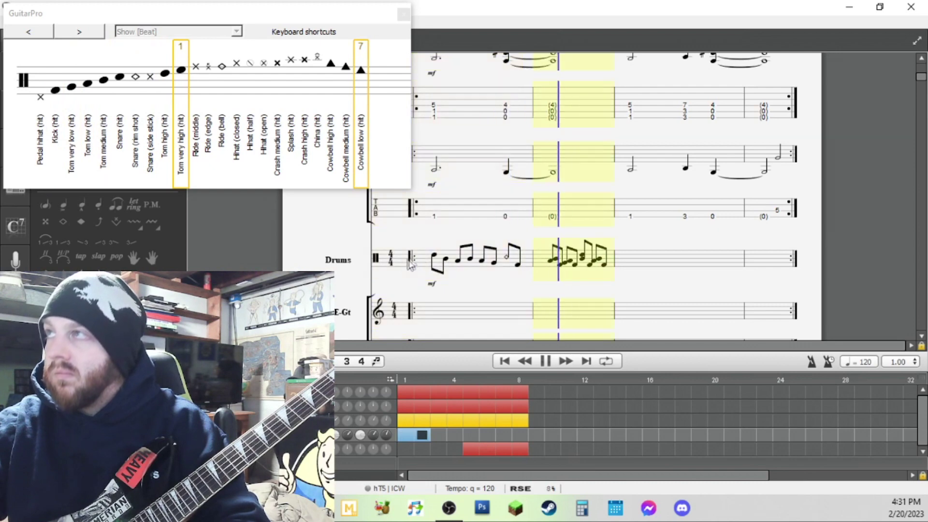
pyautogui.press('space')
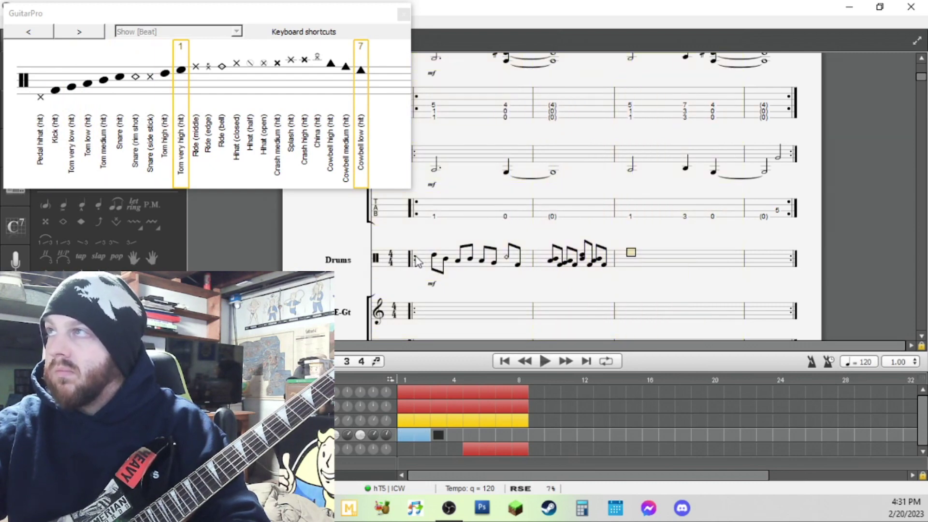
pyautogui.scroll(-2, 608, 279)
pyautogui.press('space')
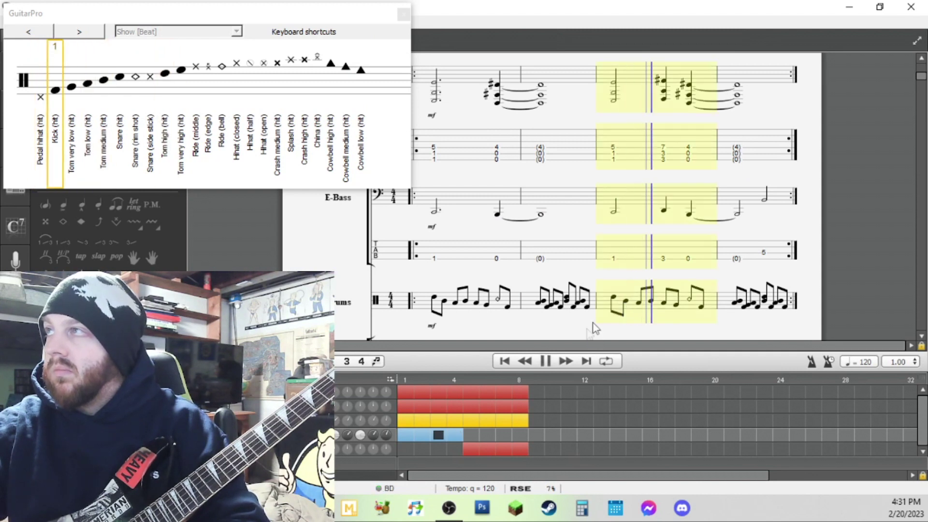
pyautogui.click(610, 309)
pyautogui.press('space')
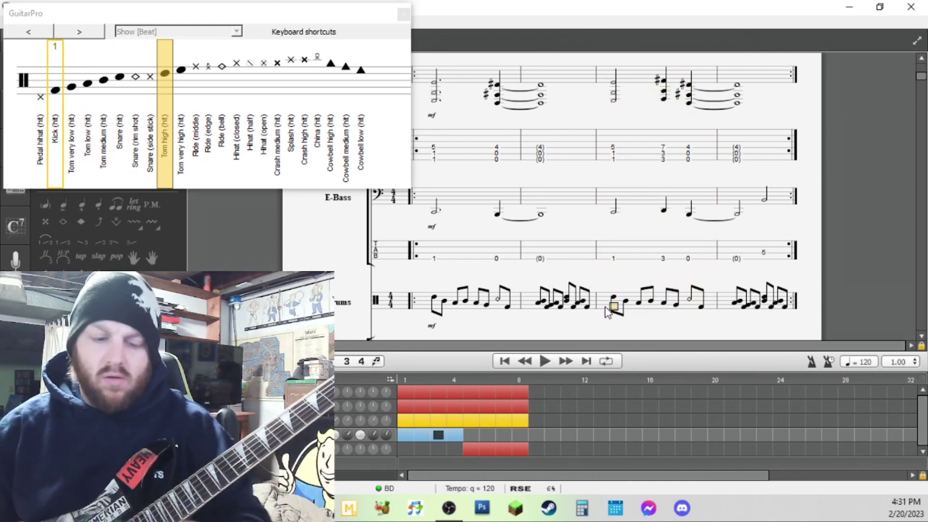
# Step: Split the second eighth note of drum bar 3 into two sixteenth-note medium tom hits and play it back
pyautogui.click(626, 300)
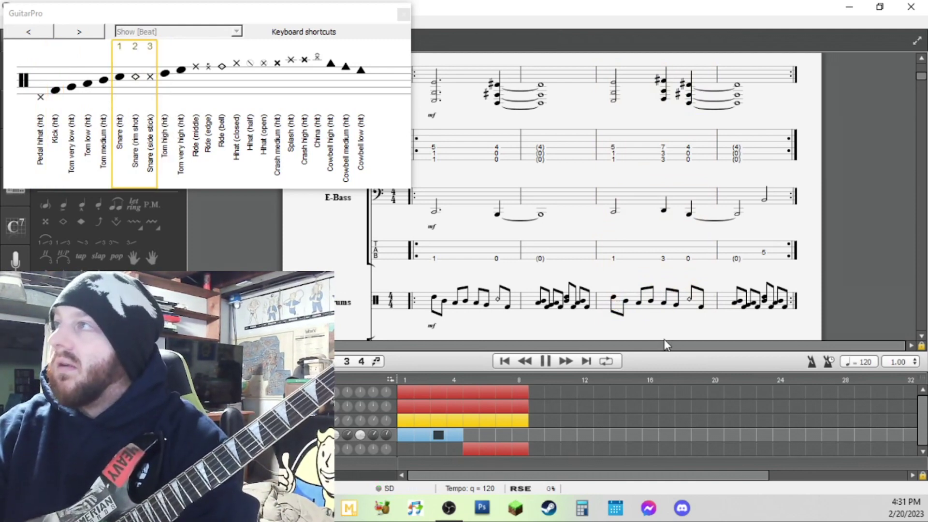
pyautogui.click(627, 303)
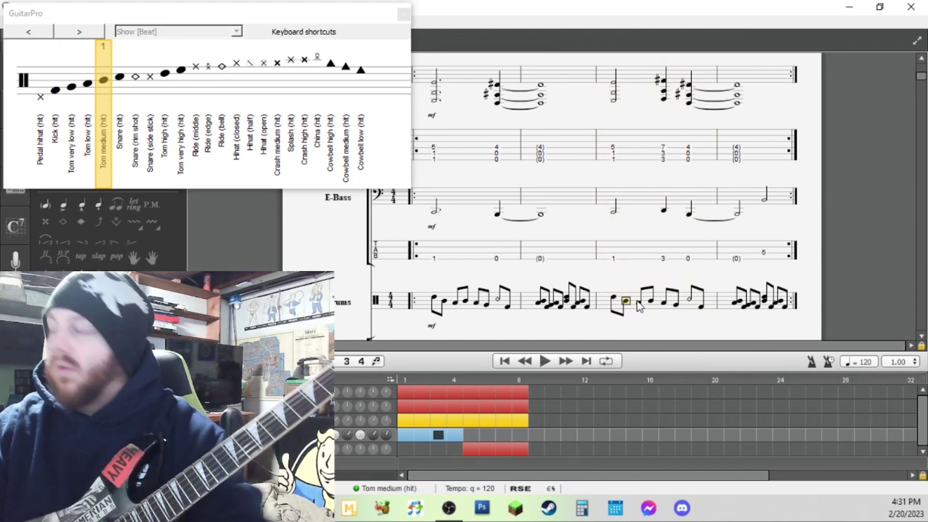
pyautogui.press('+')
pyautogui.click(614, 287)
pyautogui.scroll(-3, 614, 286)
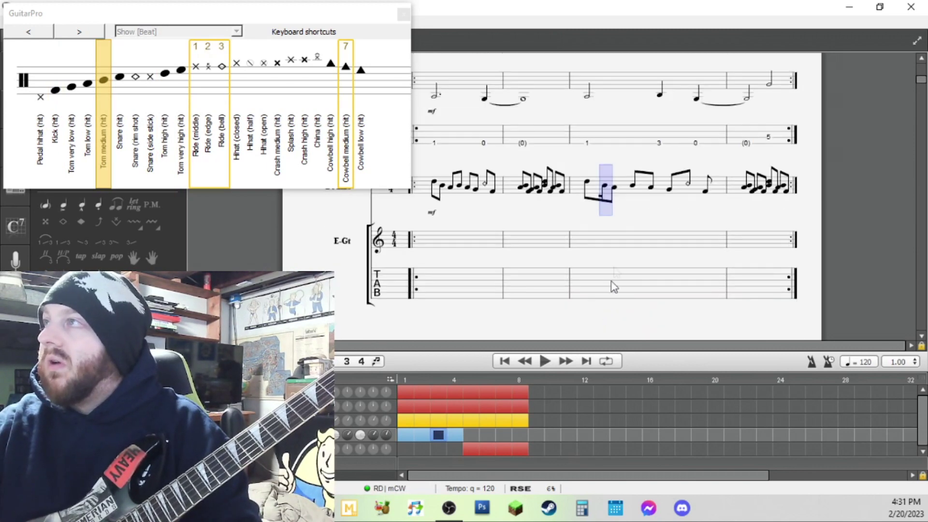
pyautogui.press('space')
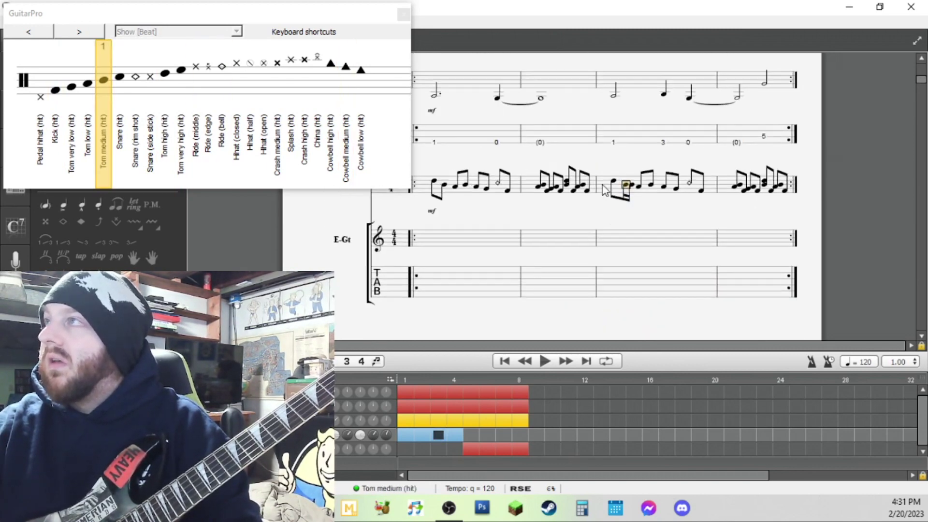
pyautogui.press('space')
# Step: Split the low tom on beat 3 of drum bar 3 into two sixteenth-note hits and play it back
pyautogui.click(677, 195)
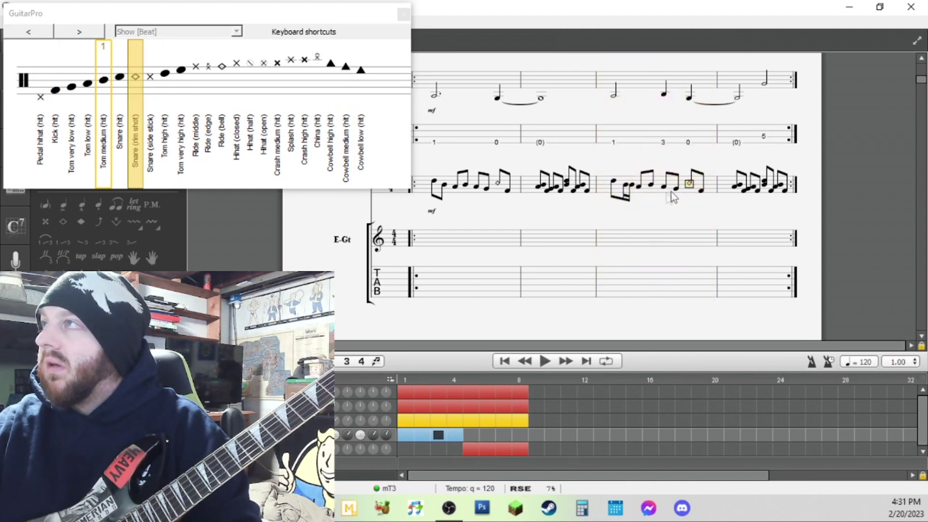
pyautogui.click(663, 193)
pyautogui.click(669, 194)
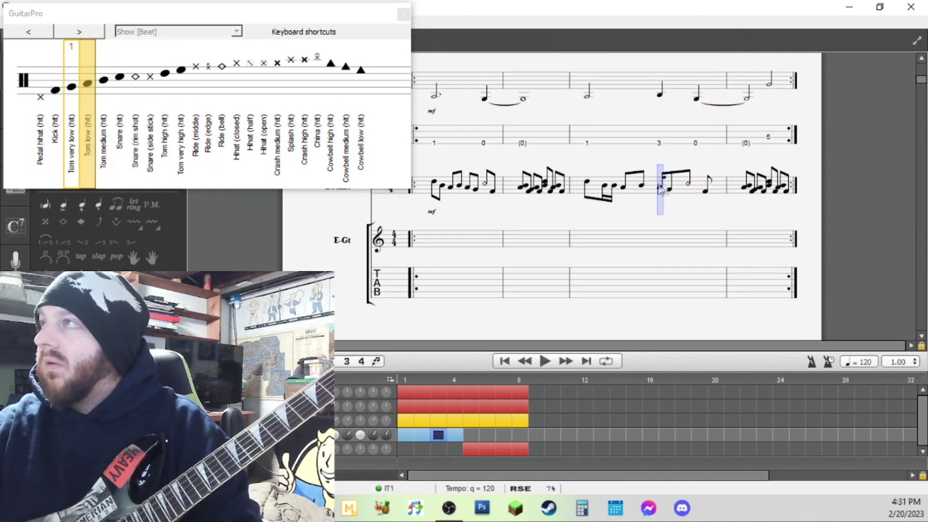
pyautogui.click(668, 185)
pyautogui.press('space')
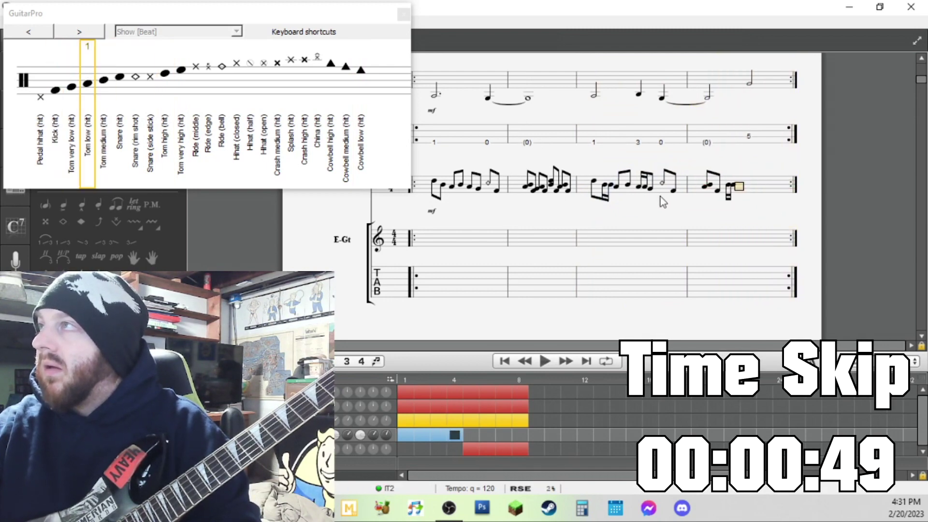
# Step: Copy the sixteenth-note low tom pair from drum bar 3 into bar 4 and fill the rest of that bar with tom hits
pyautogui.moveTo(639, 186); pyautogui.dragTo(646, 186)
pyautogui.hotkey('ctrl', 'c')
pyautogui.click(742, 189)
pyautogui.hotkey('ctrl', 'v')
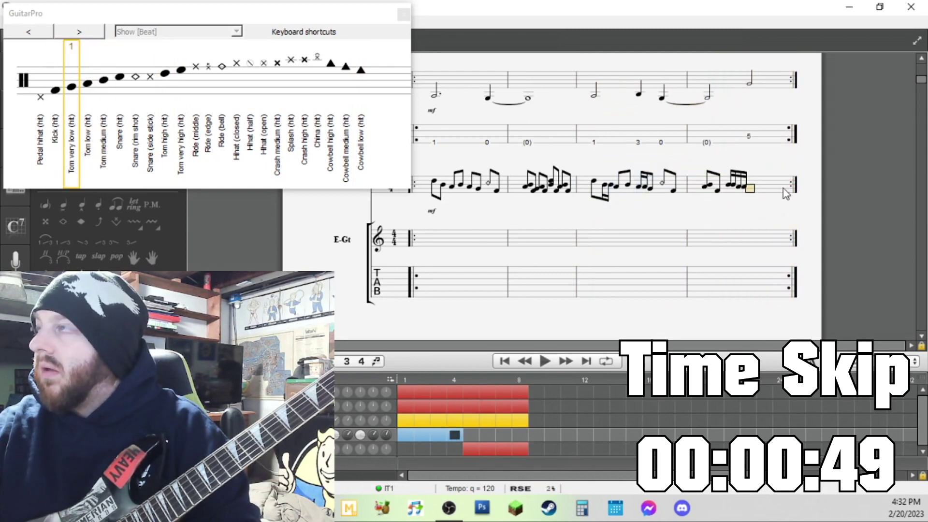
pyautogui.click(117, 145)
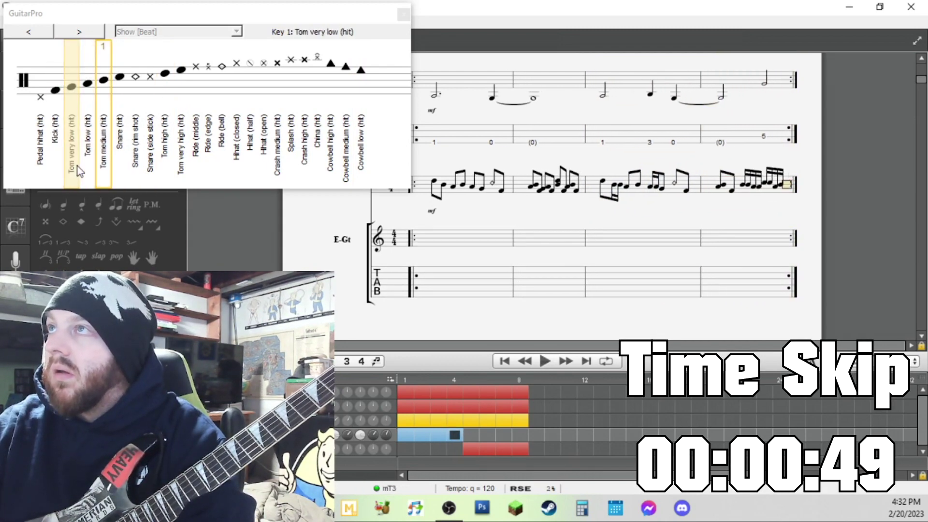
pyautogui.click(87, 160)
# Step: Play back the reworked drum bars and the score from bar 1 with all tracks
pyautogui.press('space')
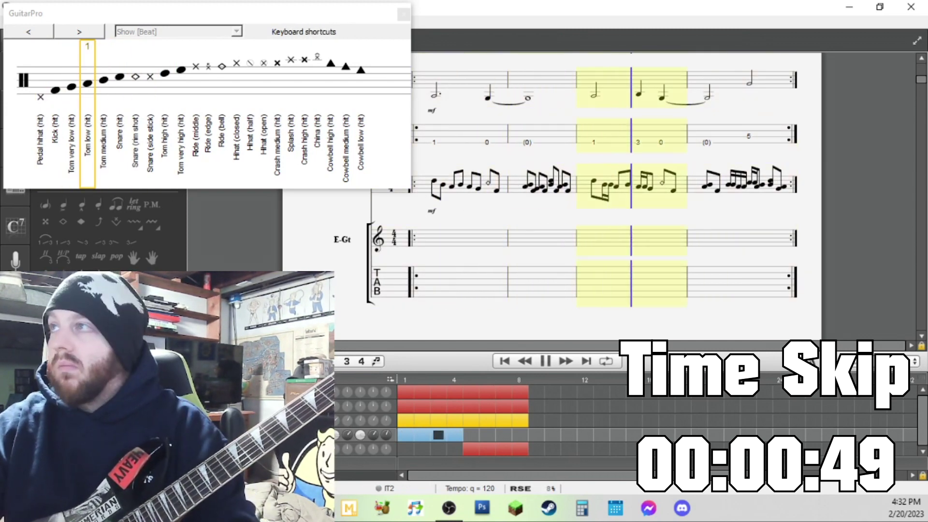
pyautogui.press('space')
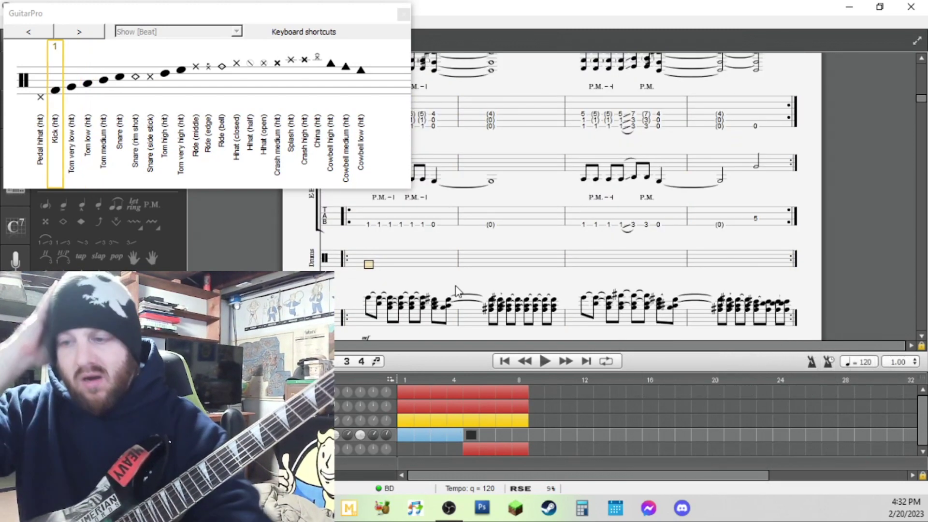
pyautogui.click(405, 405)
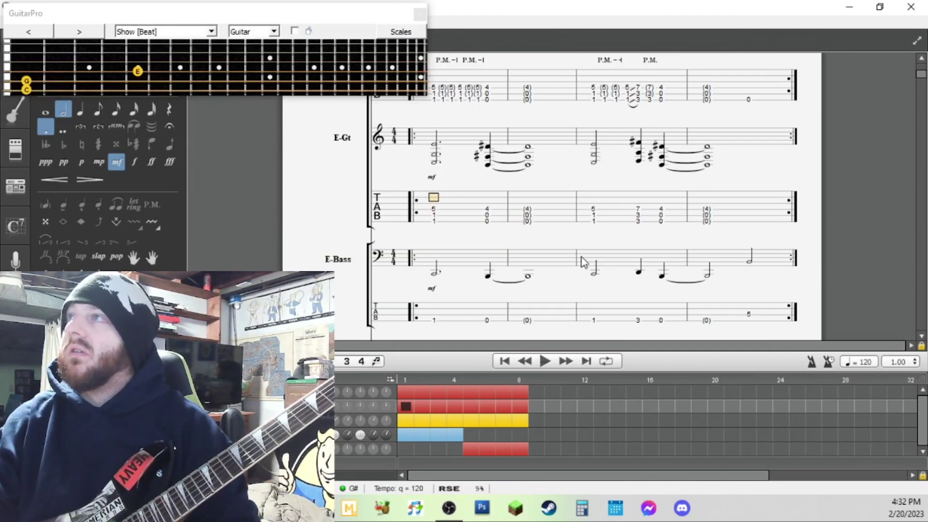
pyautogui.press('space')
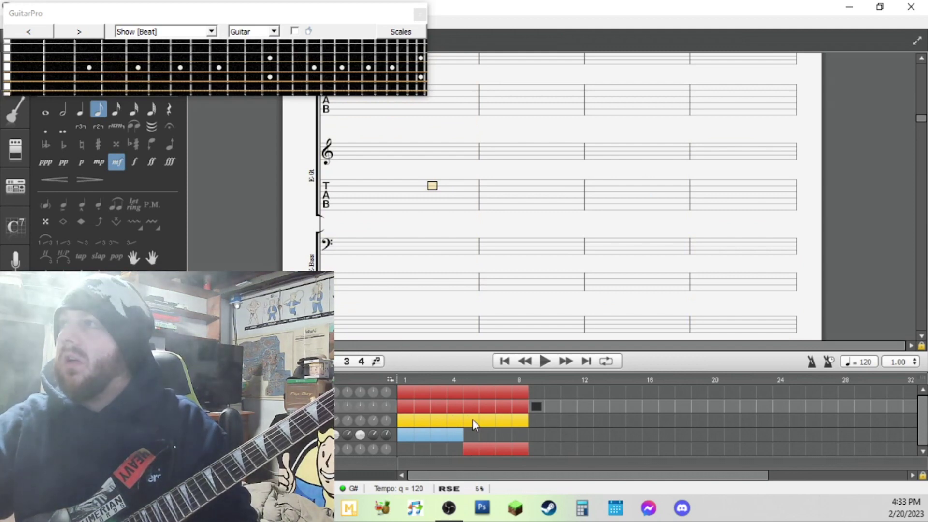
# Step: Enter an eighth-note kick and snare rhythm with rests in drum bars 5 to 8
pyautogui.click(471, 421)
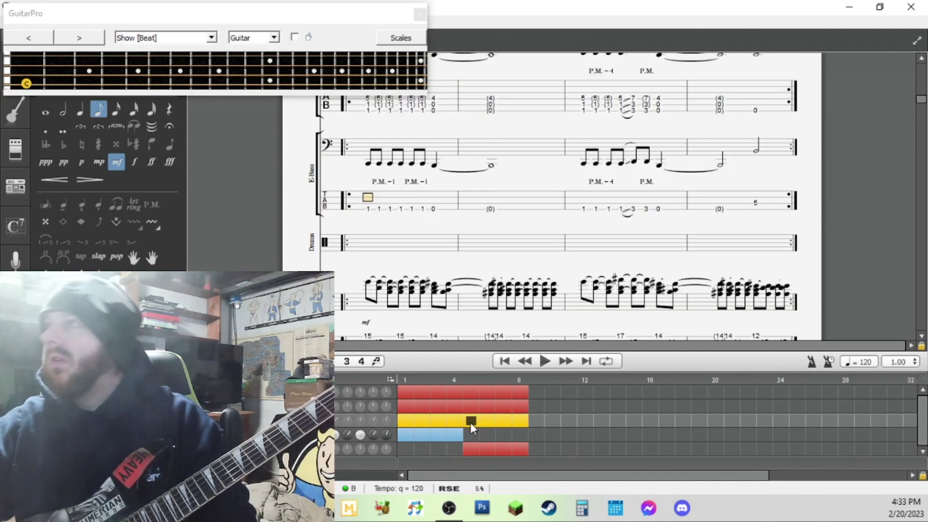
pyautogui.click(362, 252)
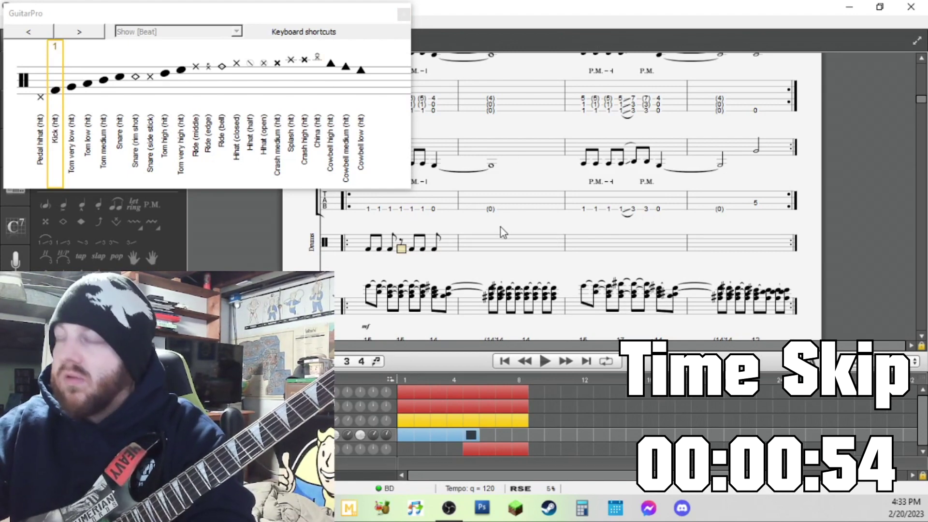
pyautogui.click(121, 154)
pyautogui.click(55, 159)
pyautogui.click(119, 154)
pyautogui.click(54, 165)
pyautogui.click(55, 171)
pyautogui.click(119, 179)
pyautogui.click(55, 171)
pyautogui.press('Right')
pyautogui.press('Right')
pyautogui.press('Right')
pyautogui.press('Right')
pyautogui.press('Right')
# Step: Add high and medium crash hits to the first kick of drum bar 5
pyautogui.click(376, 244)
pyautogui.click(305, 174)
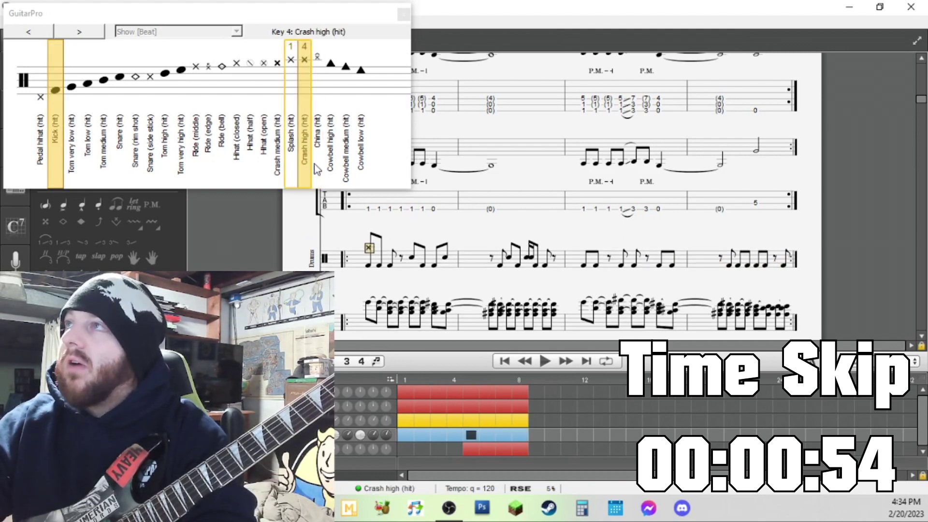
pyautogui.click(278, 179)
# Step: Layer medium crash hits over the kick and snare rhythm through drum bars 5 to 8
pyautogui.hotkey('ctrl', 'v')
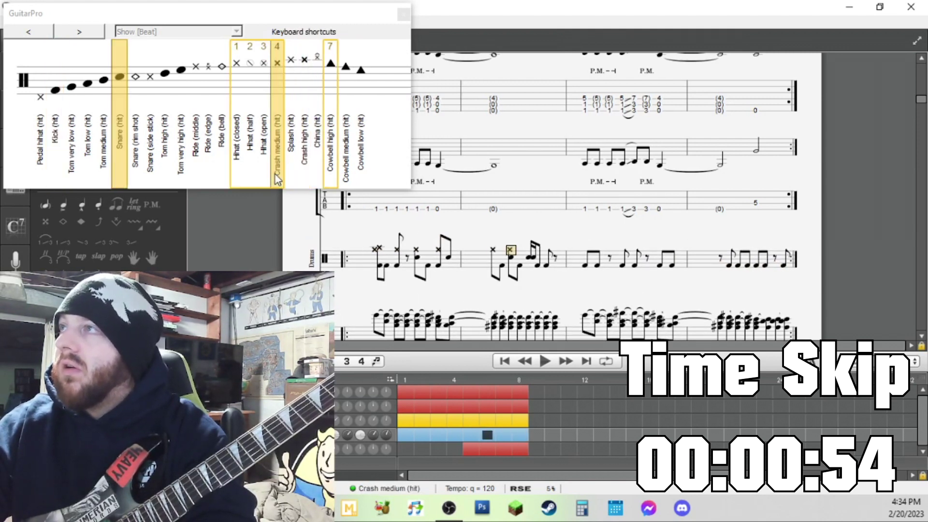
pyautogui.press('Right')
pyautogui.press('Right')
pyautogui.press('Right')
pyautogui.press('Right')
pyautogui.press('Right')
pyautogui.press('Right')
pyautogui.press('Right')
pyautogui.press('Right')
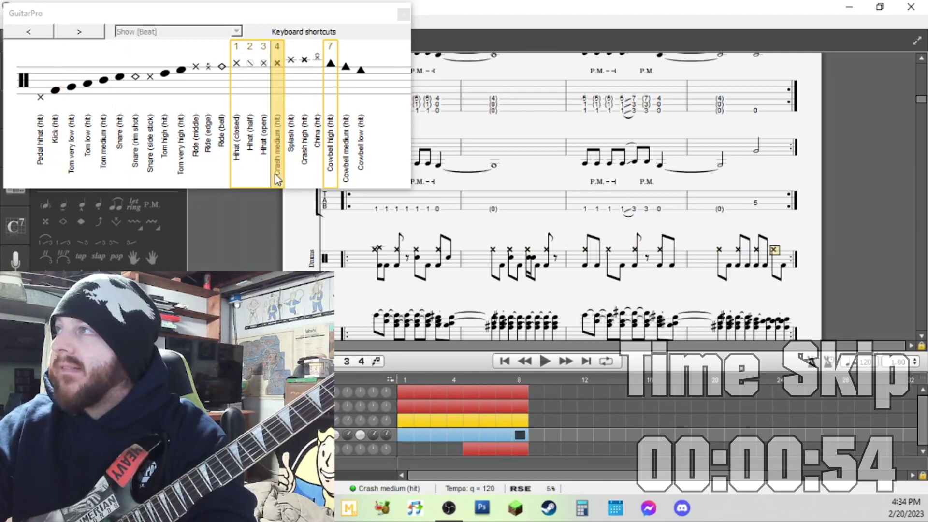
pyautogui.click(366, 272)
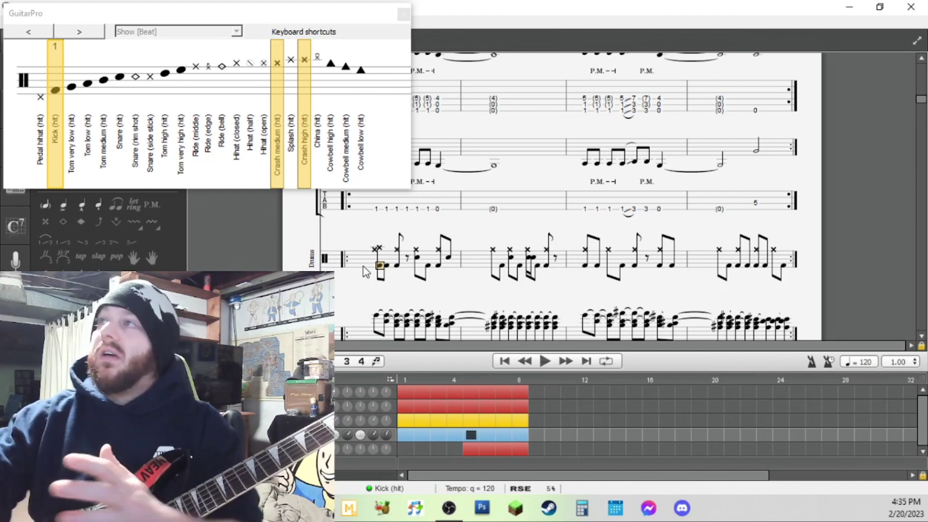
# Step: Copy the bass part's bars 5 to 8 into the drum track from bar 9 and select the first beat there
pyautogui.click(527, 196)
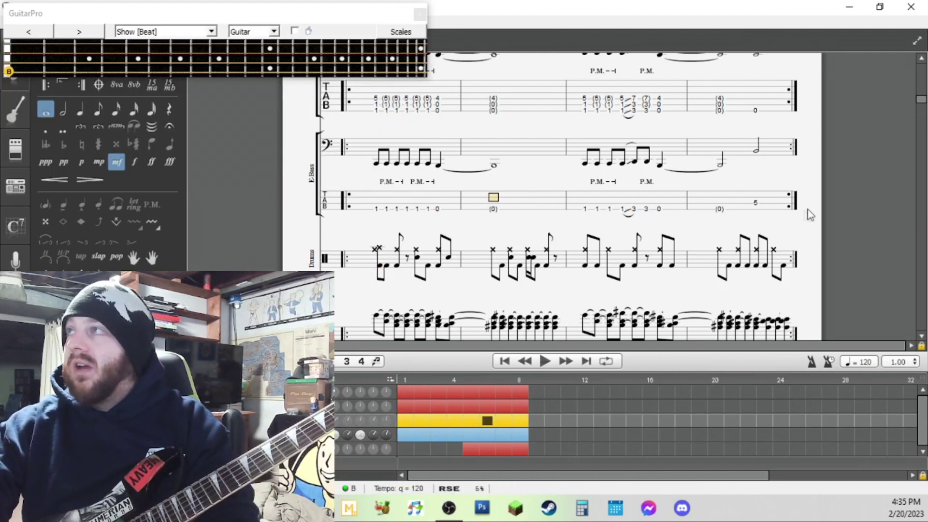
pyautogui.moveTo(781, 209); pyautogui.dragTo(347, 227)
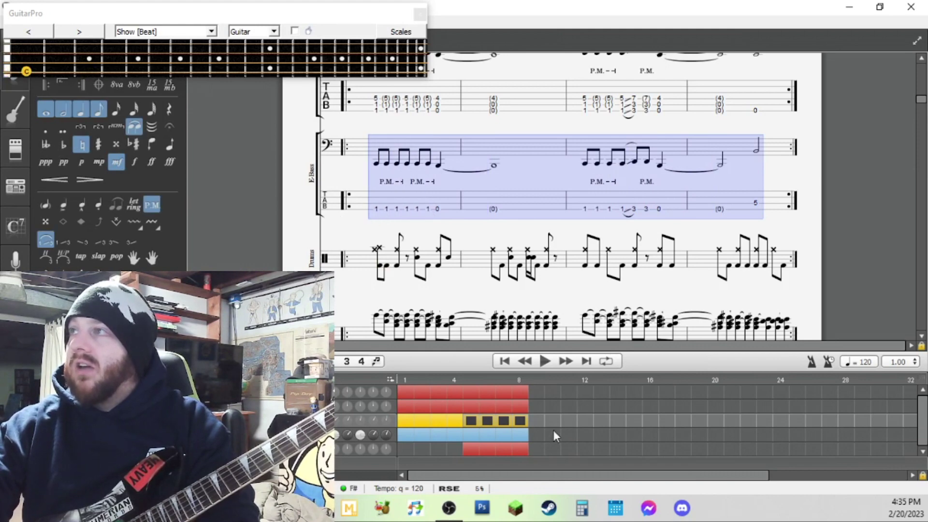
pyautogui.click(535, 434)
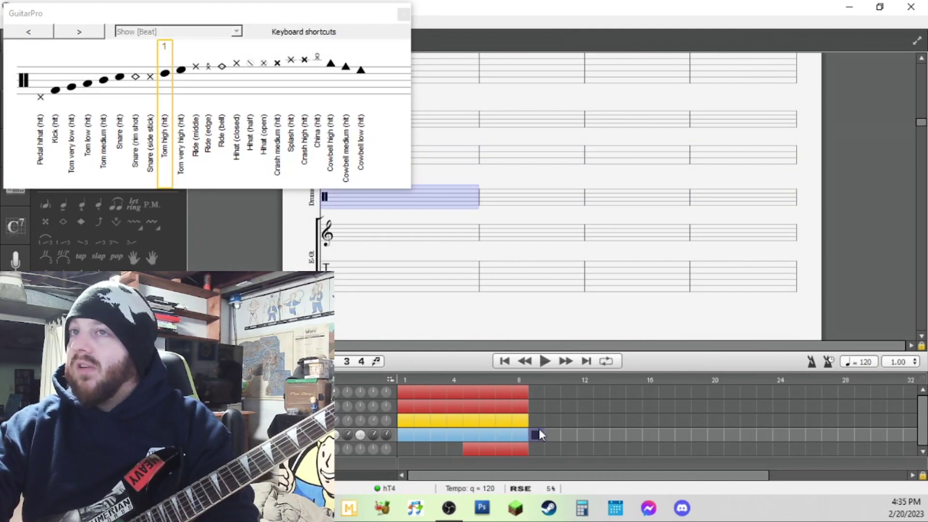
pyautogui.hotkey('ctrl', 'v')
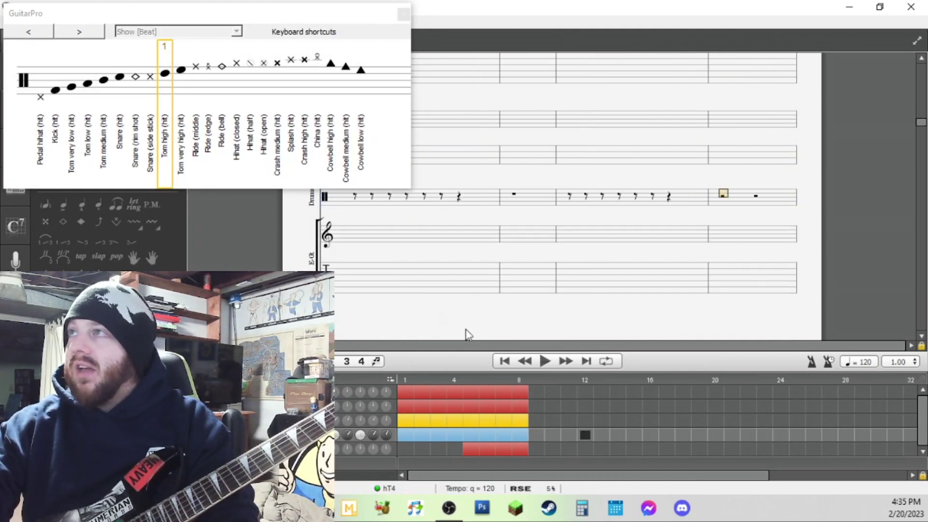
pyautogui.click(352, 208)
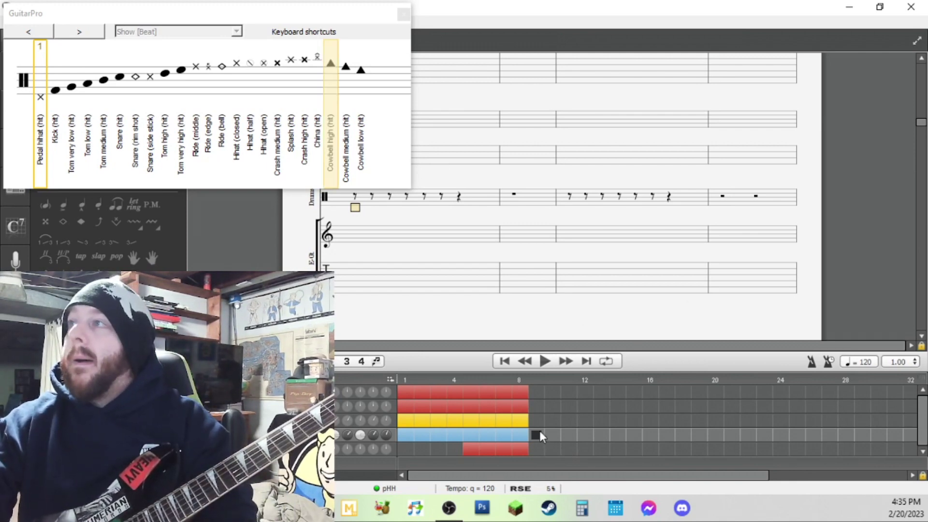
# Step: Clear the leftover rests from drum bar 9 onward and return to the first beat of drum bar 5
pyautogui.moveTo(540, 432); pyautogui.dragTo(583, 431)
pyautogui.click(469, 434)
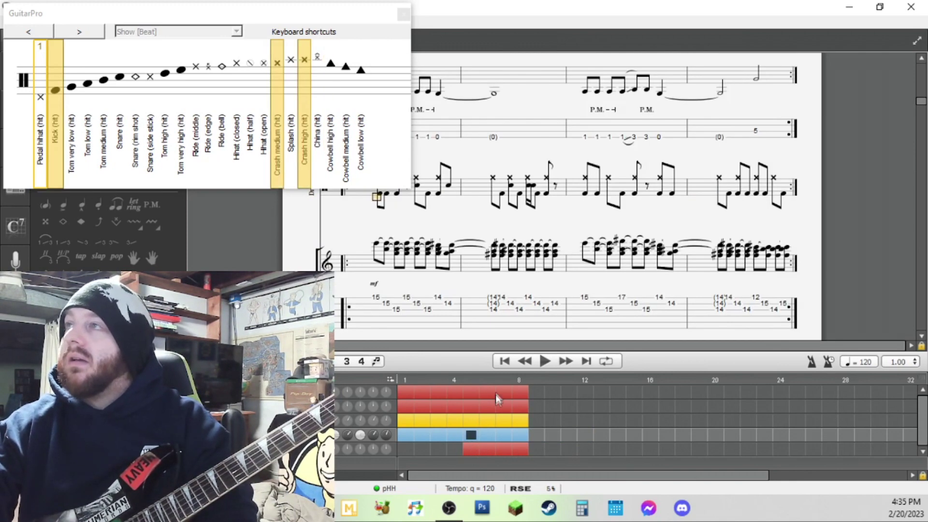
pyautogui.scroll(1, 473, 316)
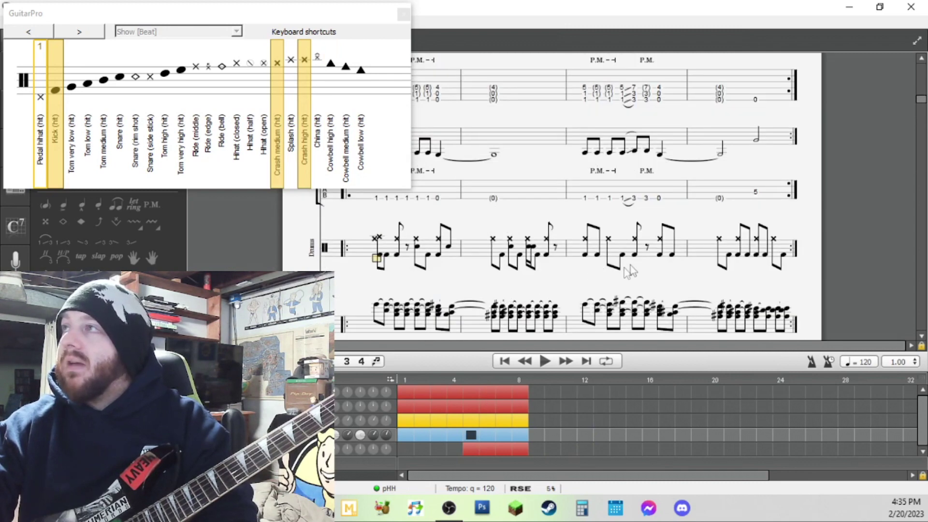
# Step: Play back the arrangement from drum bar 5 to check the kick, snare and crash rhythm
pyautogui.click(418, 256)
pyautogui.press('Left')
pyautogui.press('Left')
pyautogui.press('Left')
pyautogui.press('Left')
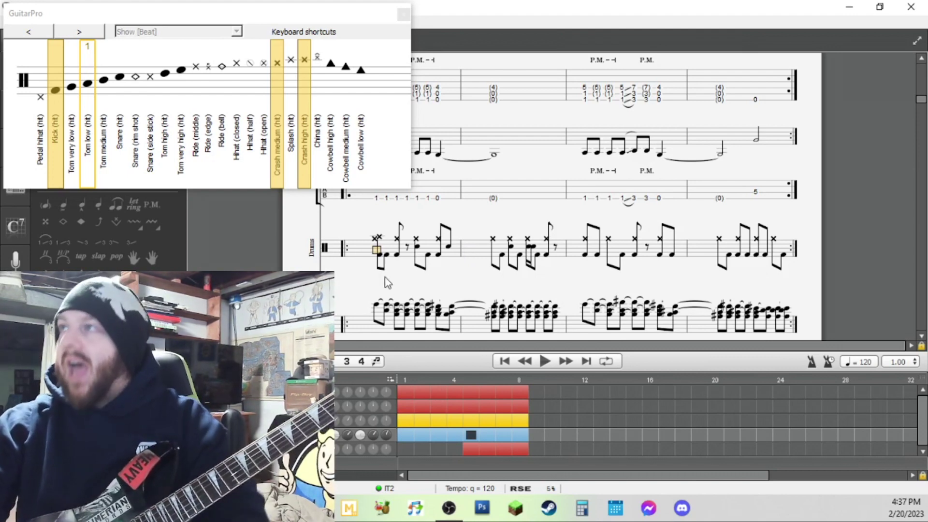
pyautogui.click(369, 248)
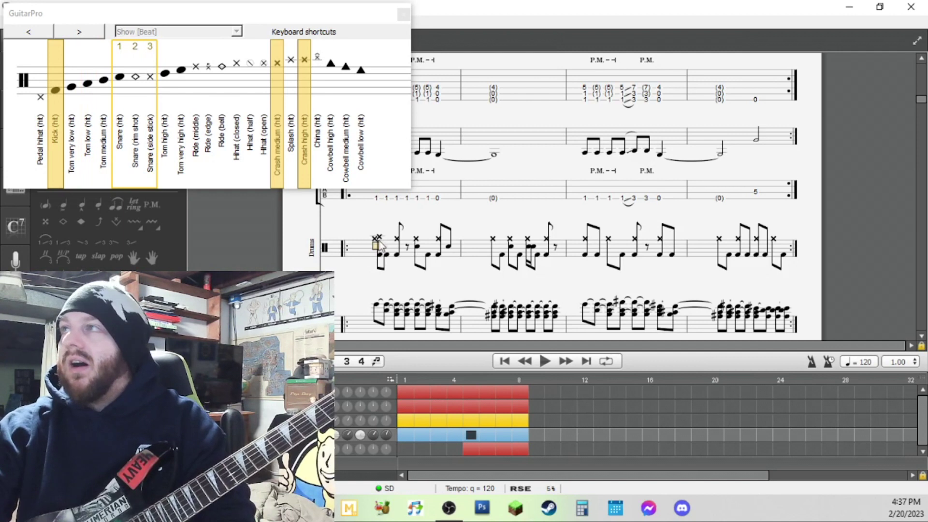
pyautogui.press('space')
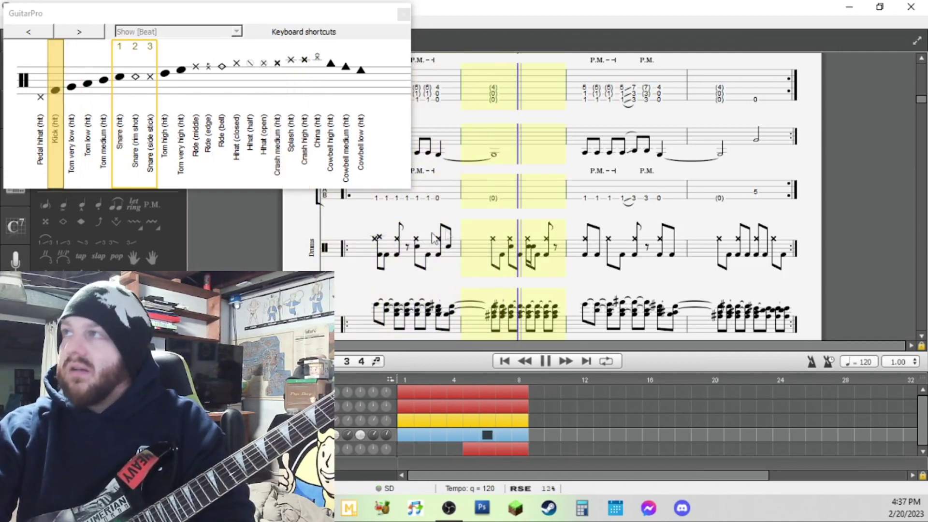
pyautogui.press('space')
# Step: Add snare hits on the last eighth of drum bar 6 and on beat three of bars 7 and 8
pyautogui.click(555, 250)
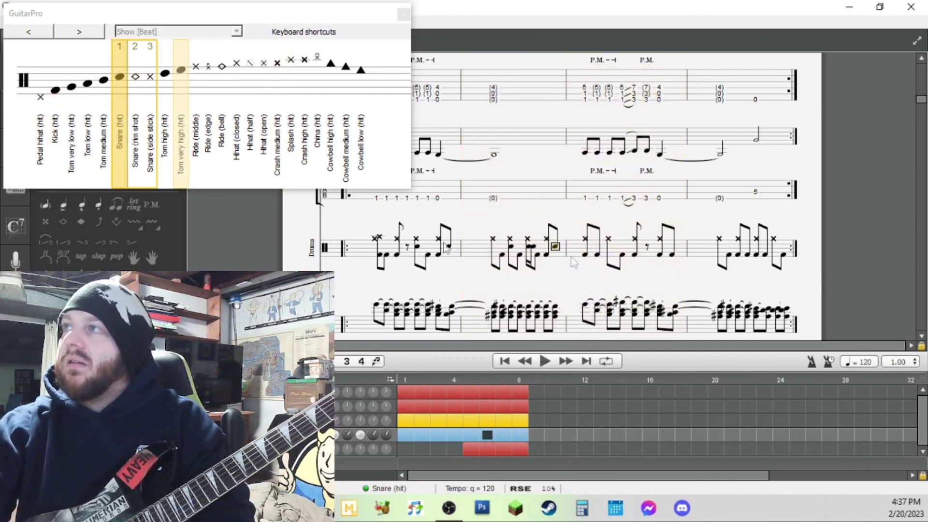
pyautogui.click(636, 249)
pyautogui.click(119, 121)
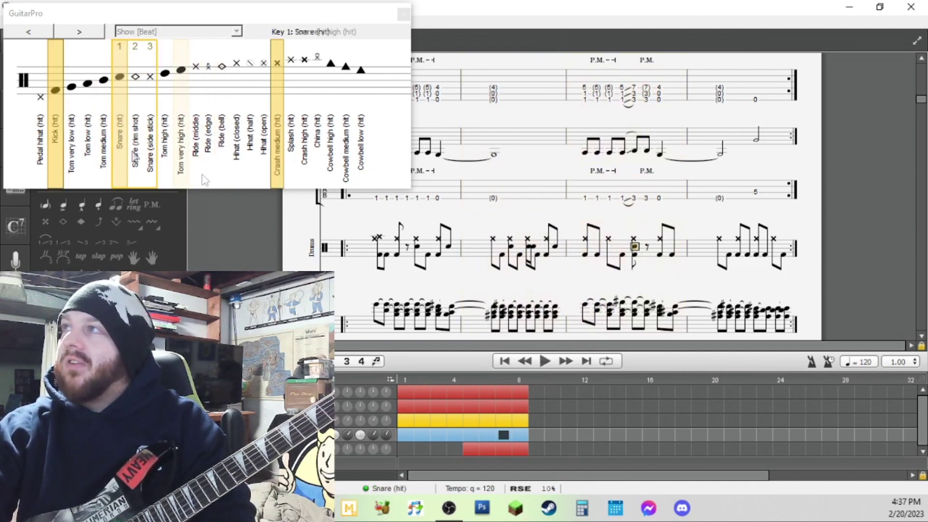
pyautogui.click(757, 258)
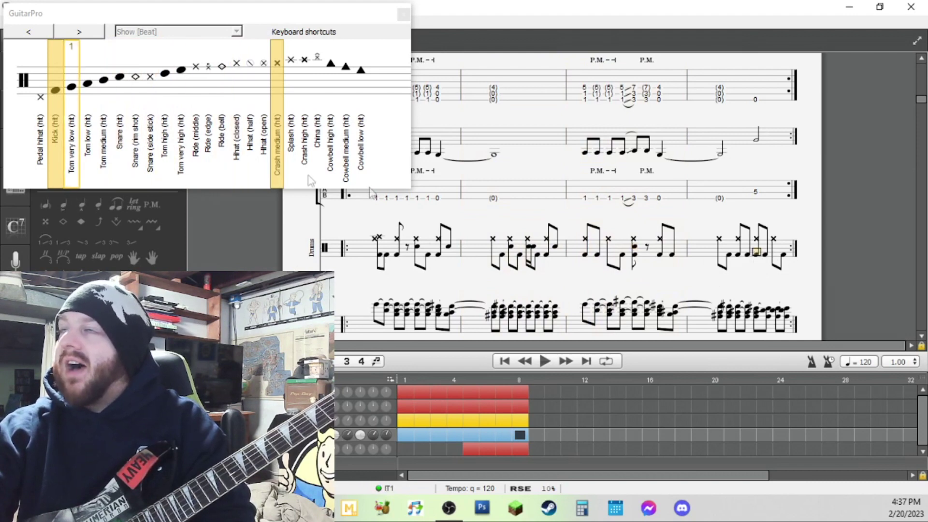
pyautogui.click(119, 165)
# Step: Remove the kick under the beat-three snare in drum bar 7 and put a kick on the eighth rest after it
pyautogui.click(376, 259)
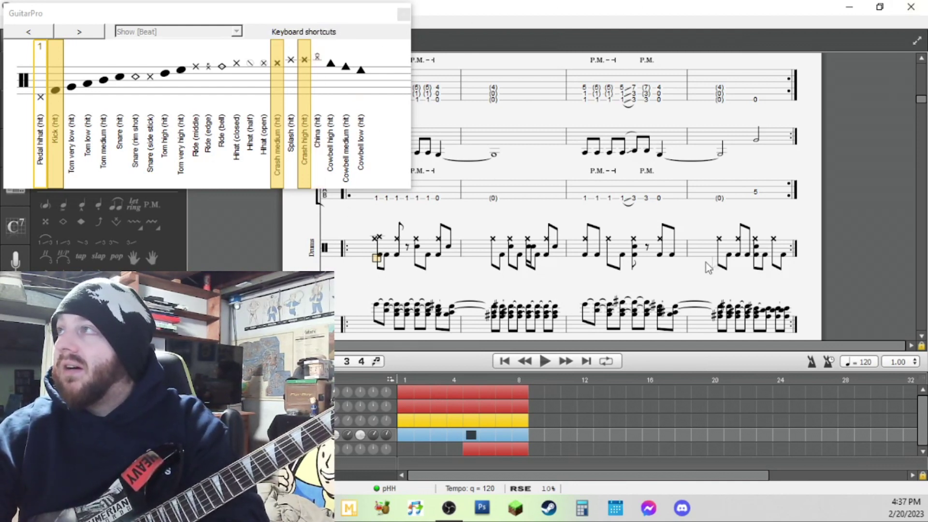
pyautogui.click(556, 249)
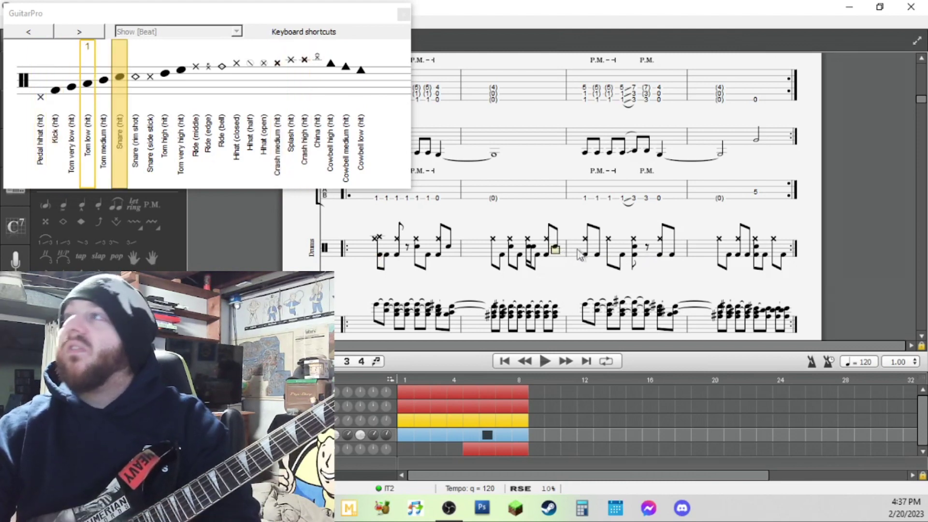
pyautogui.click(584, 248)
pyautogui.press('space')
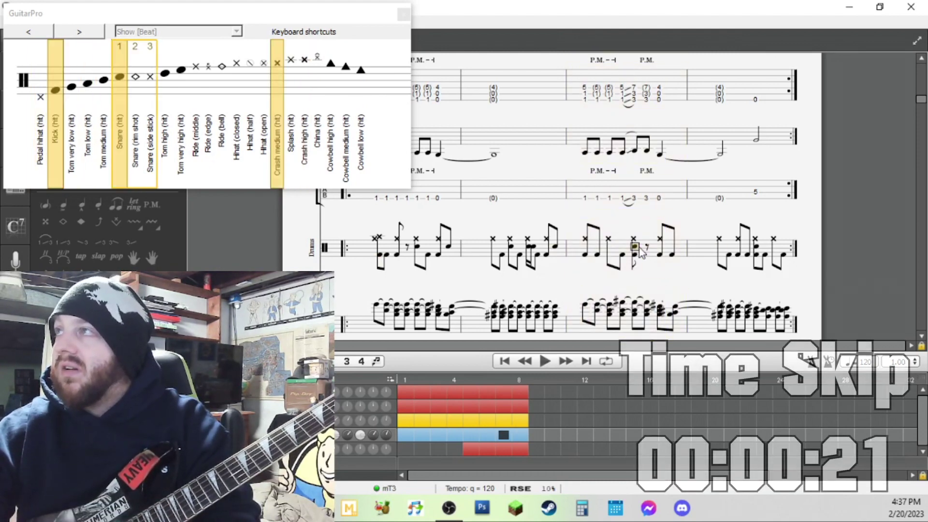
pyautogui.click(635, 252)
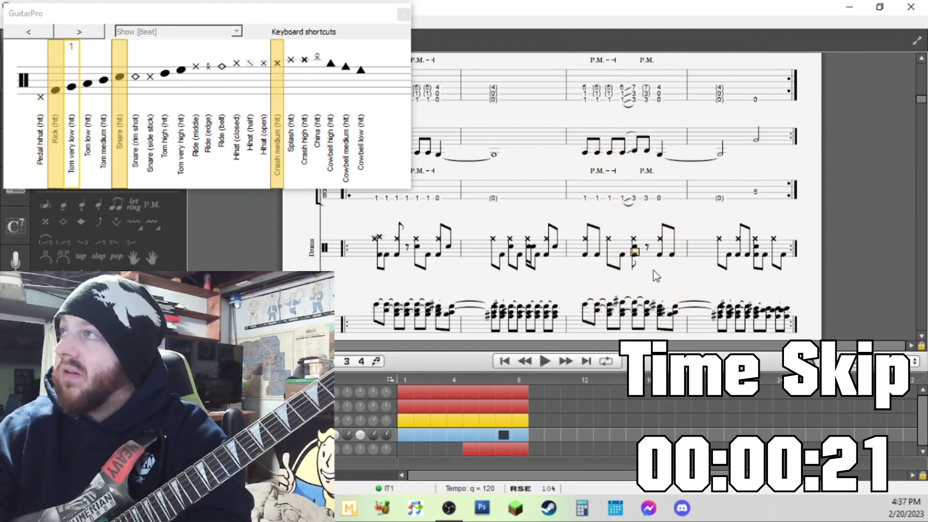
pyautogui.press('Down')
pyautogui.press('Delete')
pyautogui.press('Right')
pyautogui.press('1')
# Step: Replace the last kick of drum bar 7 with a cymbal hit and end bar 8 with two sixteenth-note snare hits
pyautogui.click(673, 258)
pyautogui.press('Up')
pyautogui.press('Delete')
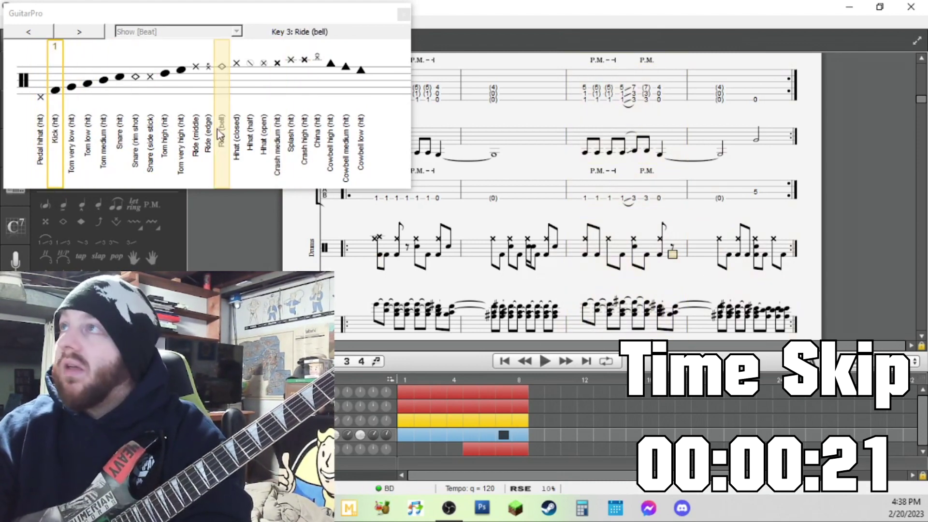
pyautogui.press('space')
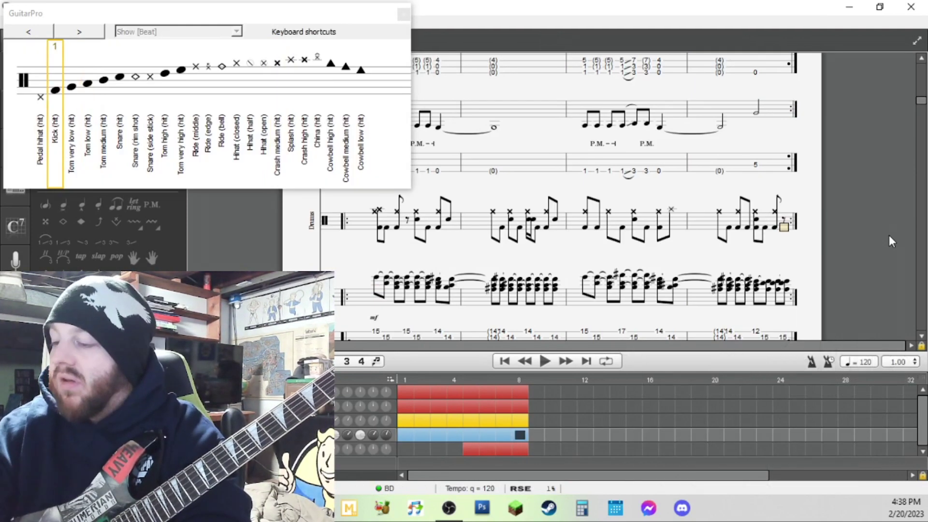
pyautogui.press('Right')
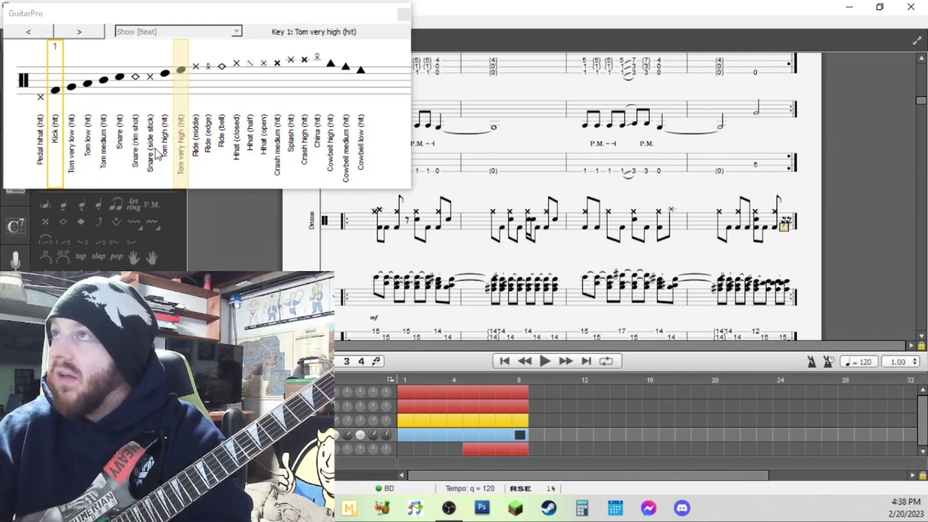
# Step: Lengthen the third hit of drum bar 5 to a quarter note and delete the eighth rest after it
pyautogui.click(368, 237)
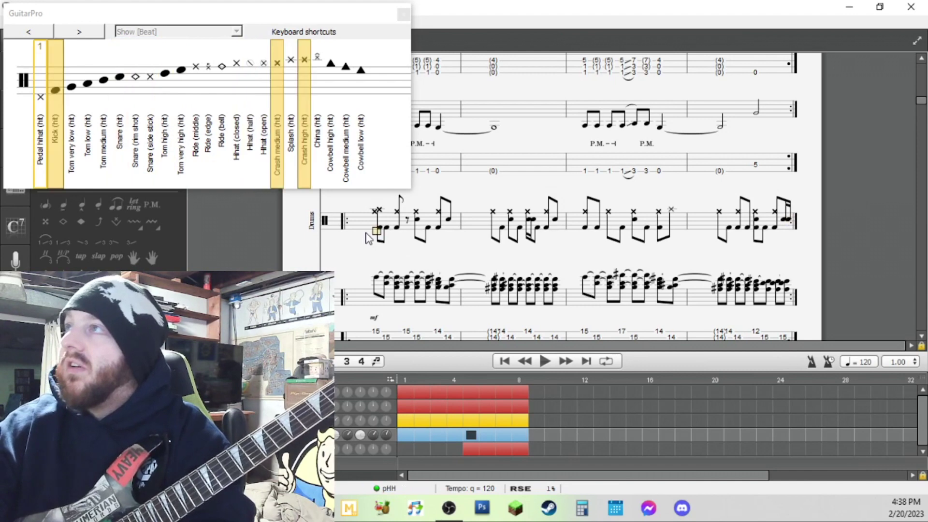
pyautogui.press('Right')
pyautogui.press('Right')
pyautogui.press('-')
pyautogui.press('Right')
pyautogui.press('Delete')
# Step: Step through the revised drum rhythm and play back bars 5 to 8 from the start
pyautogui.press('Right')
pyautogui.press('Right')
pyautogui.press('Right')
pyautogui.press('Right')
pyautogui.press('Right')
pyautogui.press('Right')
pyautogui.press('Right')
pyautogui.press('Right')
pyautogui.press('Right')
pyautogui.press('Right')
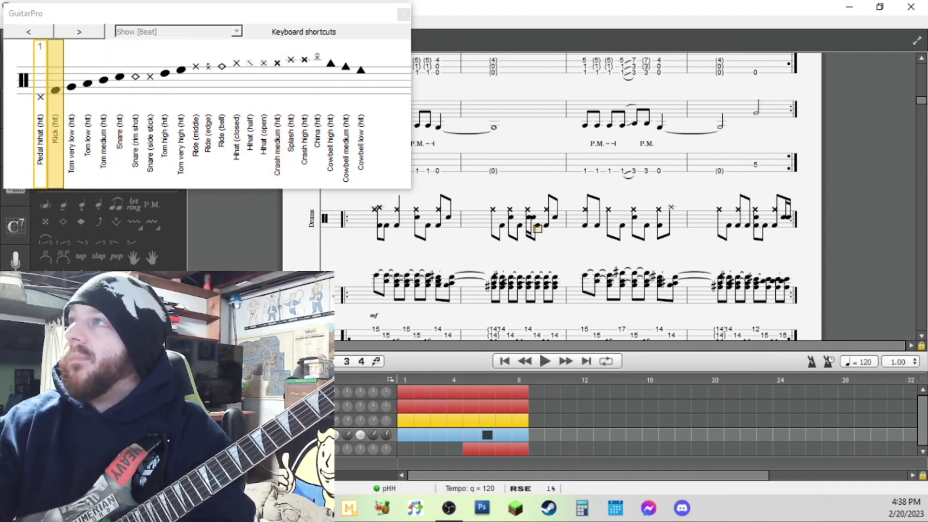
pyautogui.click(356, 235)
pyautogui.press('space')
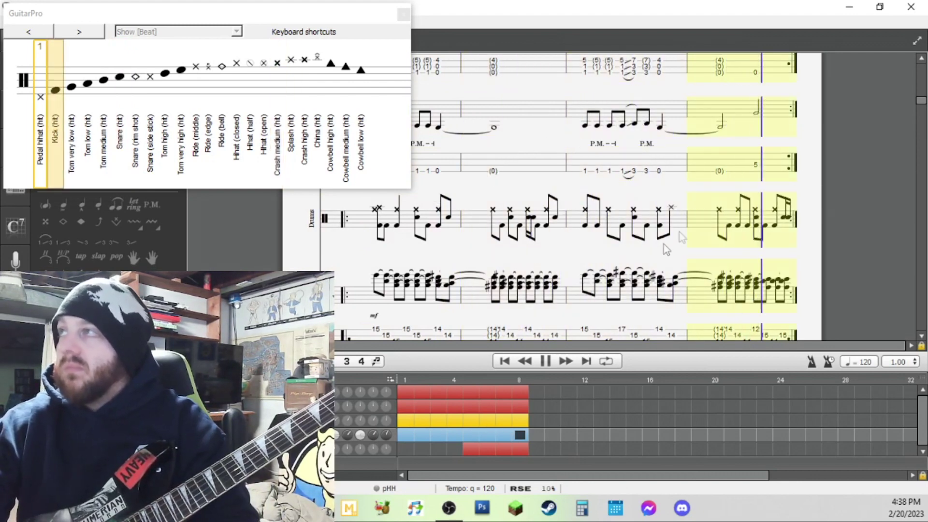
# Step: Close the drum notation reference window and select the first beat of drum bar 5
pyautogui.click(471, 434)
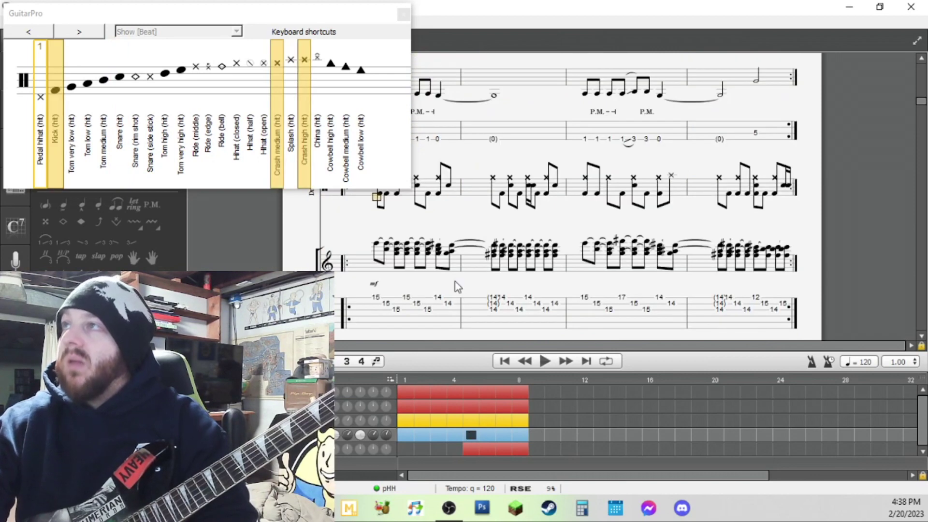
pyautogui.click(404, 14)
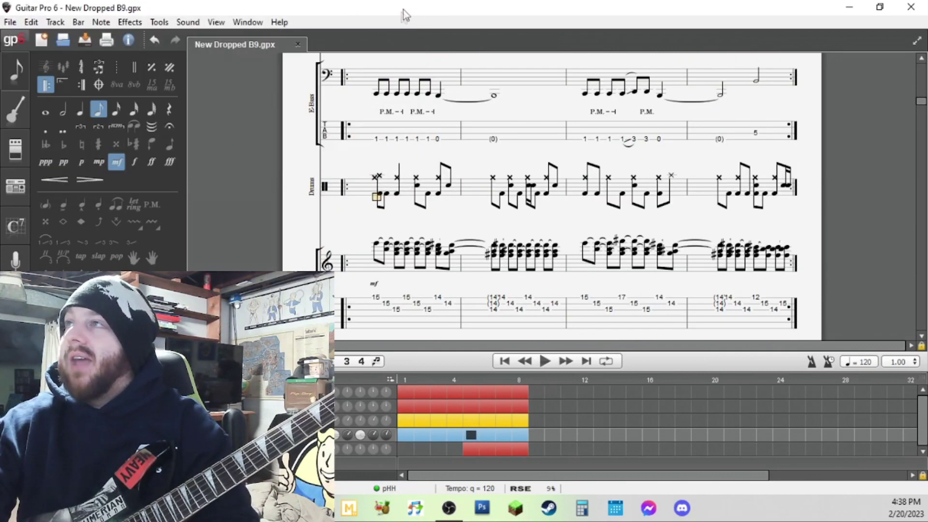
pyautogui.scroll(3, 369, 218)
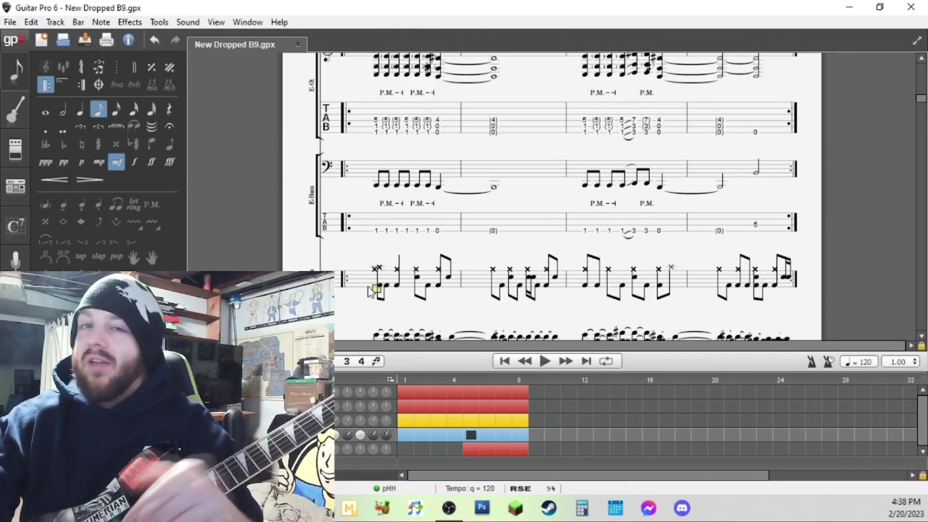
pyautogui.click(377, 278)
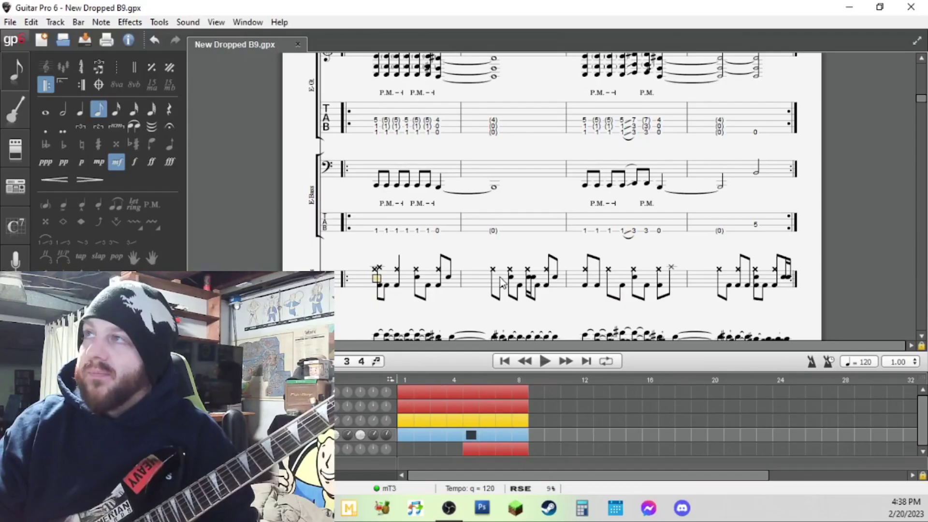
# Step: Enter a row of four short rests at the start of drum bar 9
pyautogui.click(537, 435)
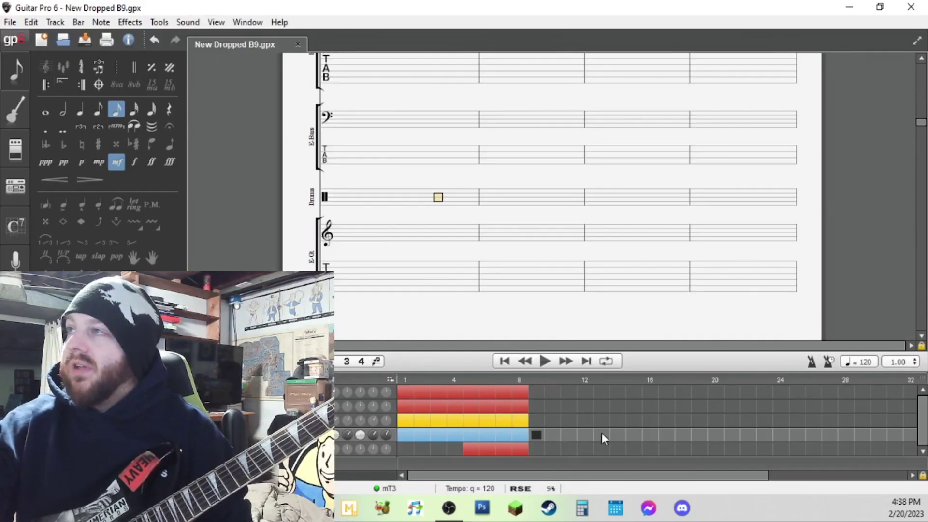
pyautogui.press('r')
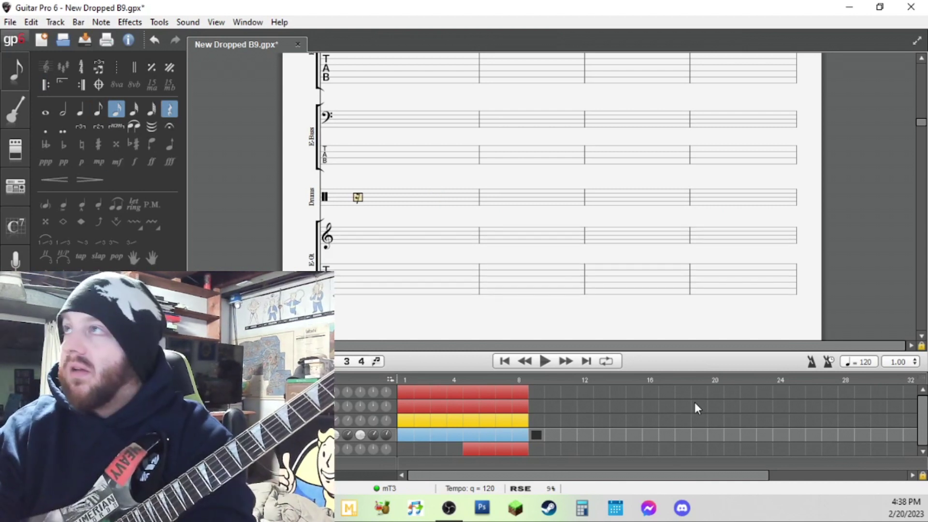
pyautogui.press('r')
pyautogui.press('KP_Subtract')
pyautogui.press('r')
pyautogui.press('r')
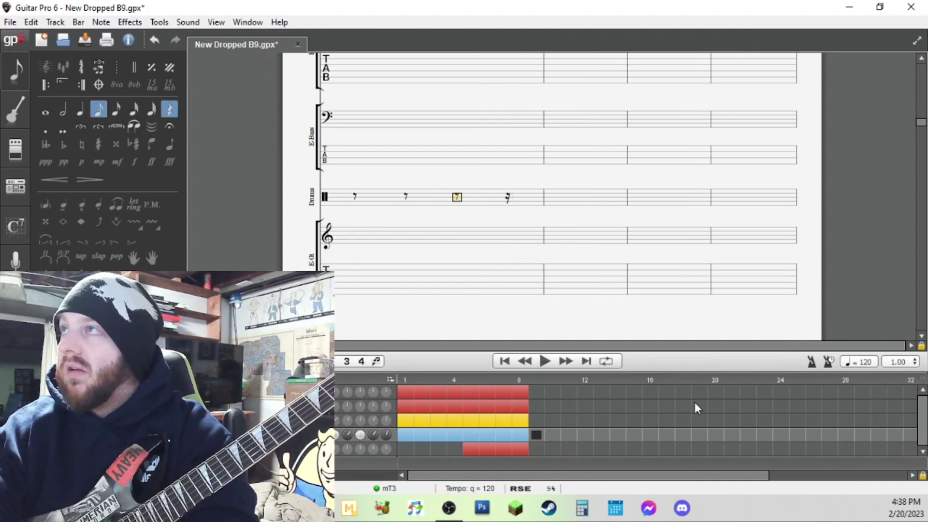
# Step: Lengthen all four rests in drum bar 9 to whole rests
pyautogui.press('Left')
pyautogui.press('Left')
pyautogui.press('Left')
pyautogui.press('KP_Subtract')
pyautogui.press('KP_Subtract')
pyautogui.press('Right')
pyautogui.press('Right')
pyautogui.press('Right')
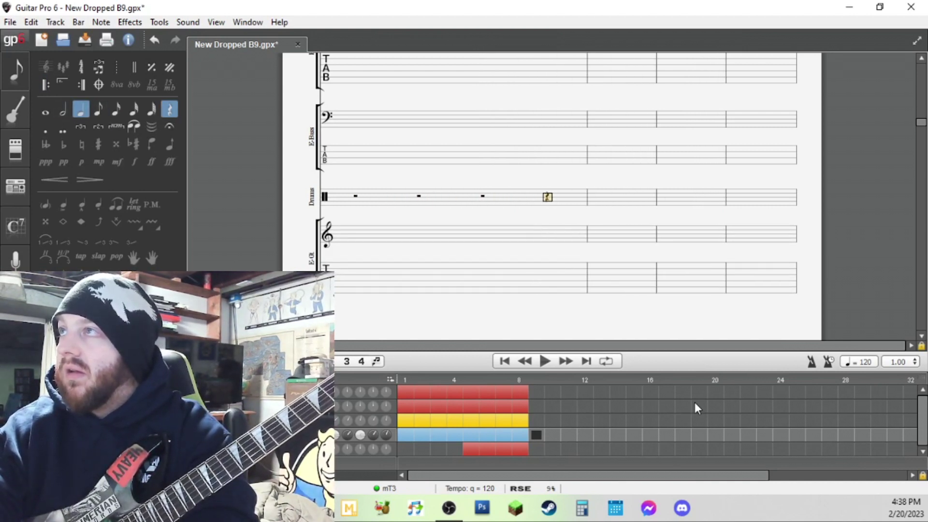
pyautogui.press('KP_Subtract')
pyautogui.press('Left')
pyautogui.press('Left')
pyautogui.press('Left')
pyautogui.press('Right')
pyautogui.press('Right')
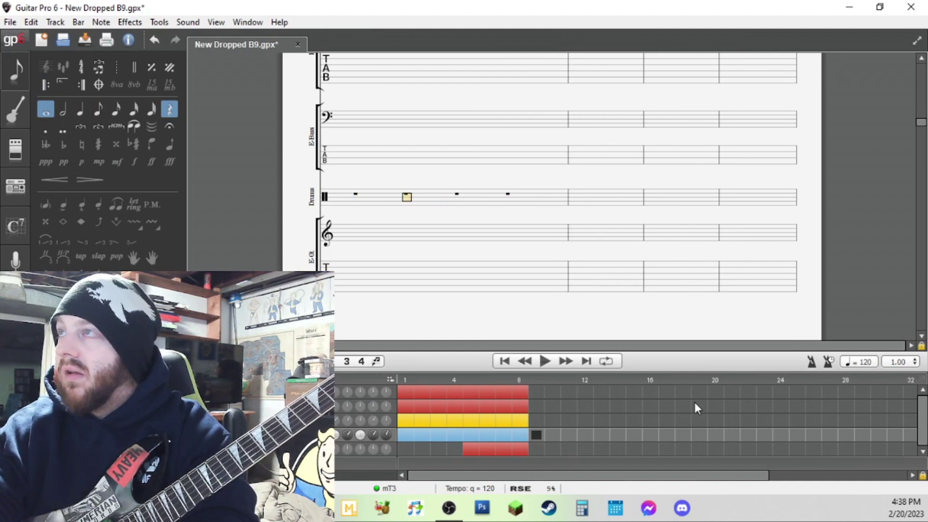
# Step: Delete the surplus whole rests from drum bar 9 and enter a single whole-note kick there
pyautogui.press('Left')
pyautogui.press('Delete')
pyautogui.press('Delete')
pyautogui.press('Delete')
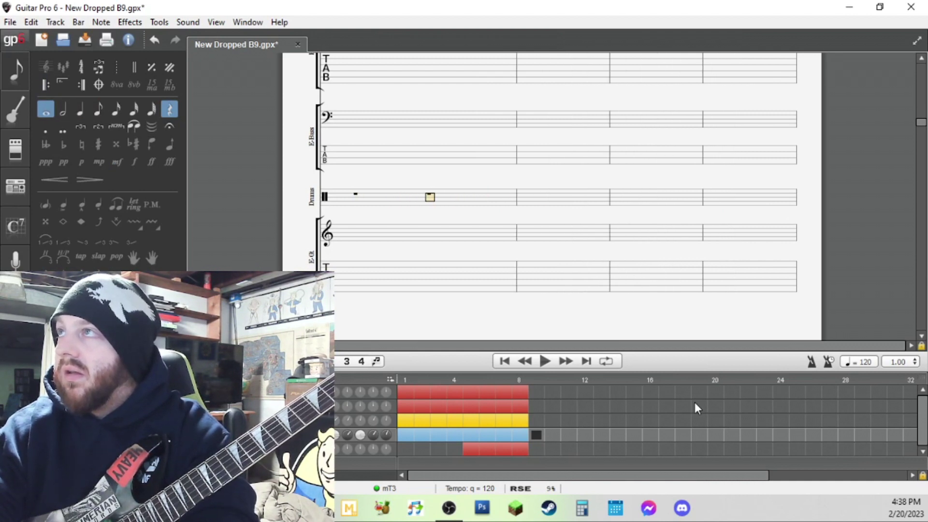
pyautogui.press('Down')
pyautogui.press('Down')
pyautogui.press('0')
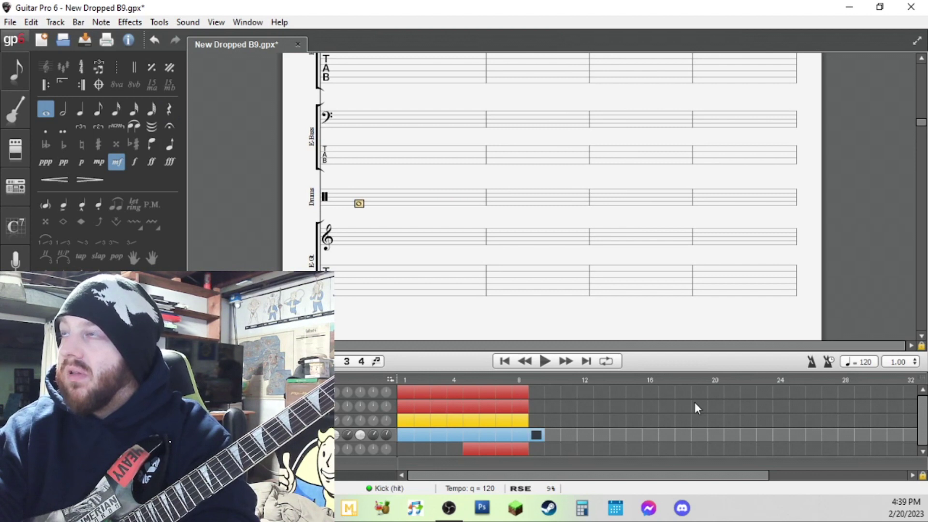
pyautogui.press('Delete')
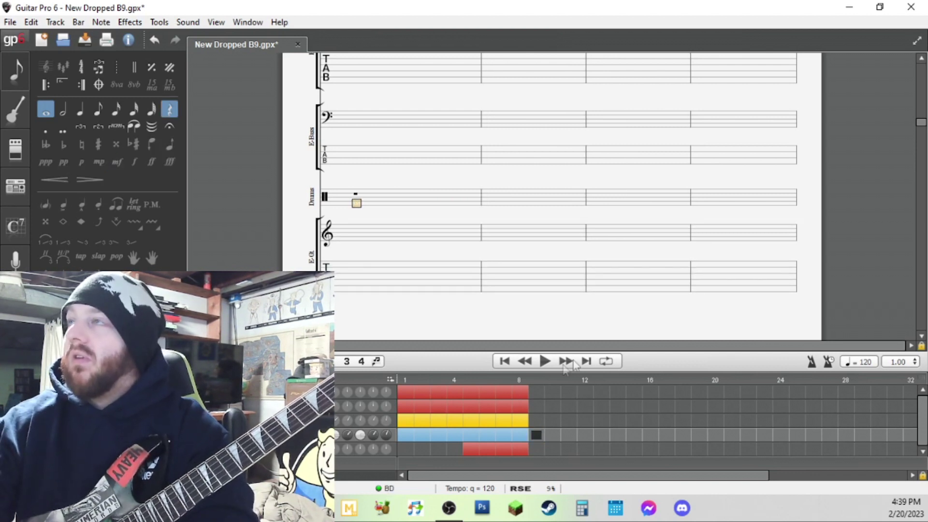
pyautogui.press('0')
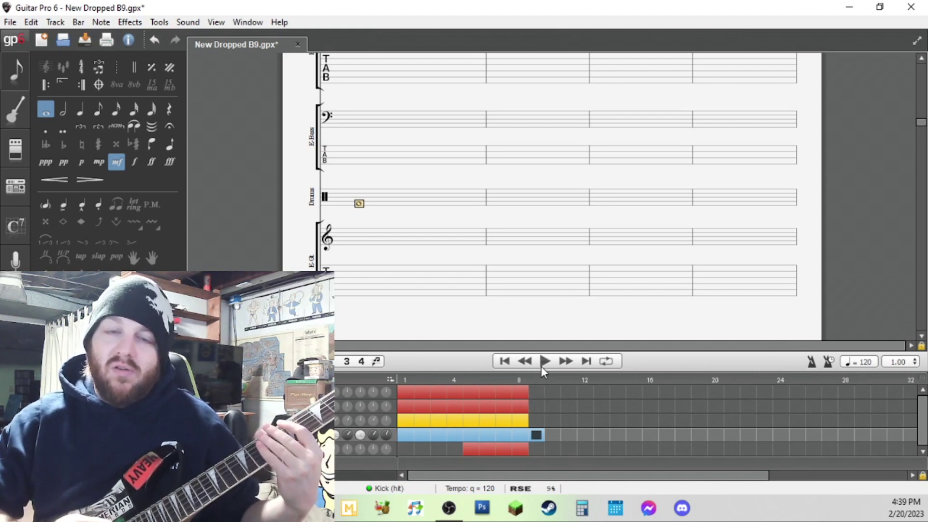
# Step: Enter a half-note kick at the start of drum bar 10
pyautogui.press('Right')
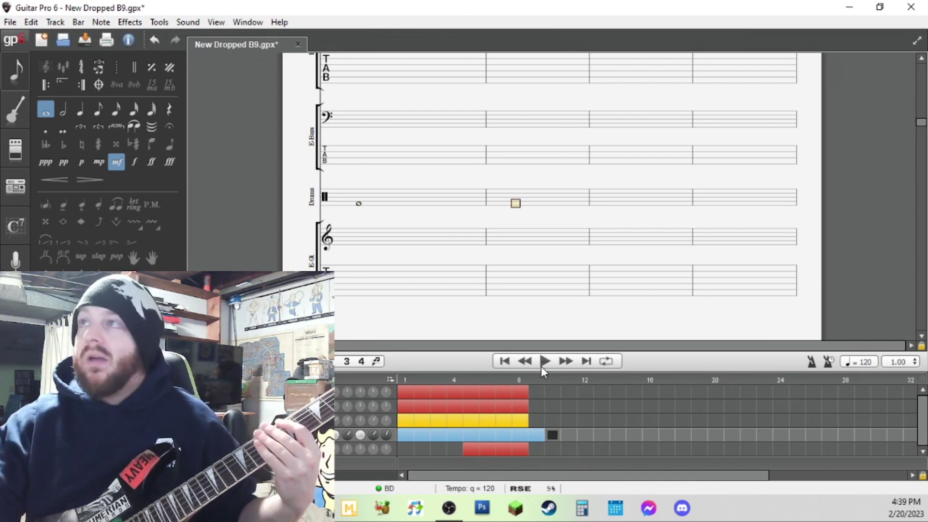
pyautogui.press('Return')
pyautogui.press('+')
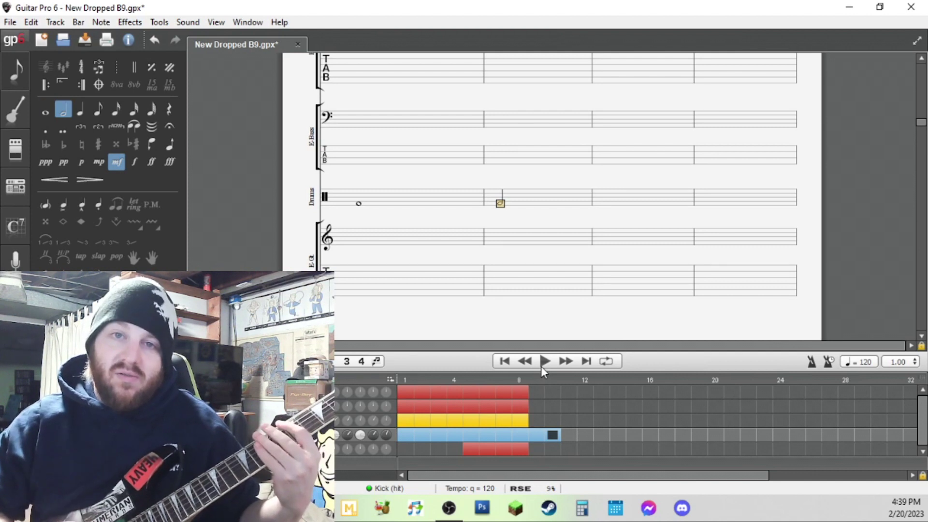
pyautogui.write('36')
# Step: Enter a quarter-note kick at the start of drum bar 11
pyautogui.press('Right')
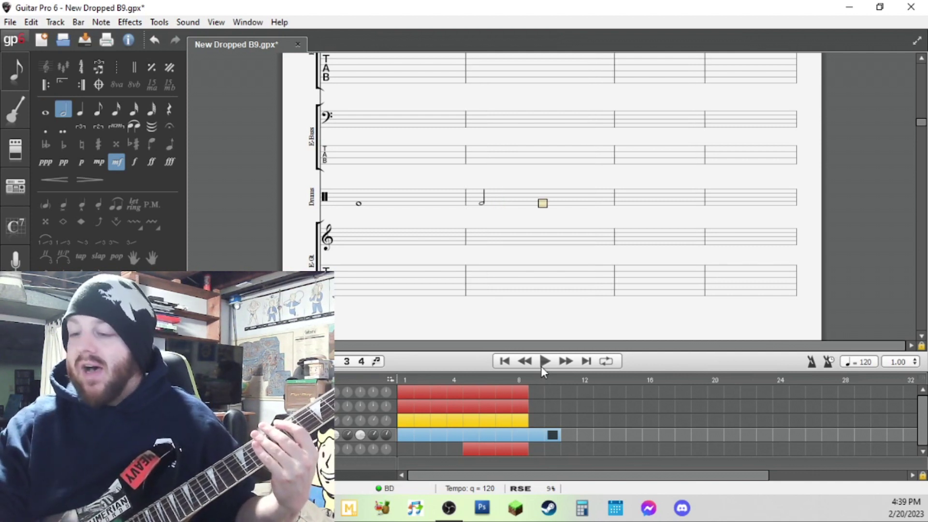
pyautogui.press('Right')
pyautogui.write('36')
pyautogui.press('KP_Add')
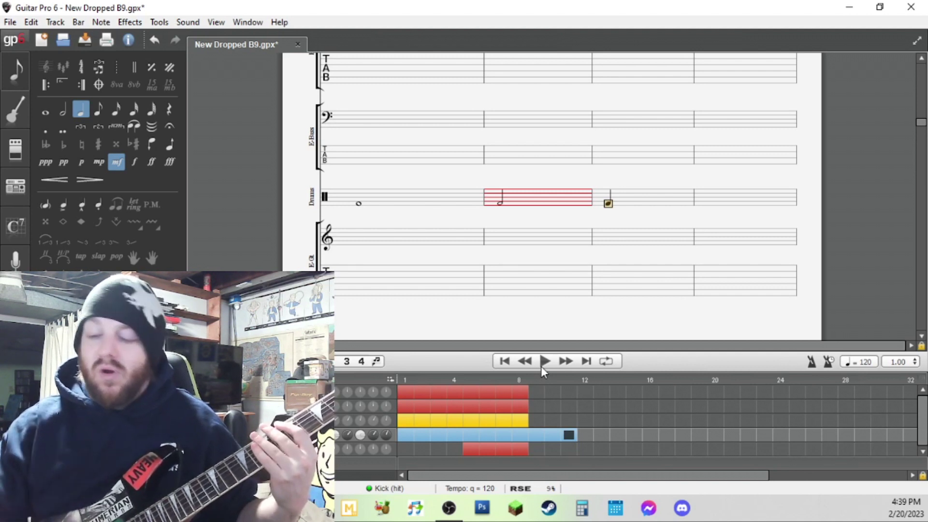
# Step: Enter an eighth-note kick at the start of drum bar 12 and a sixteenth-note kick at the start of bar 13
pyautogui.press('Right')
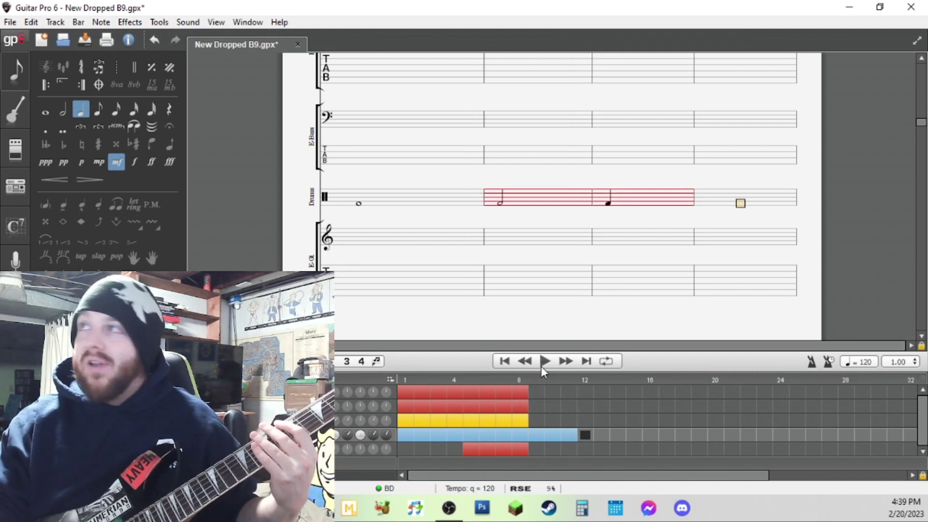
pyautogui.write('36')
pyautogui.press('KP_Subtract')
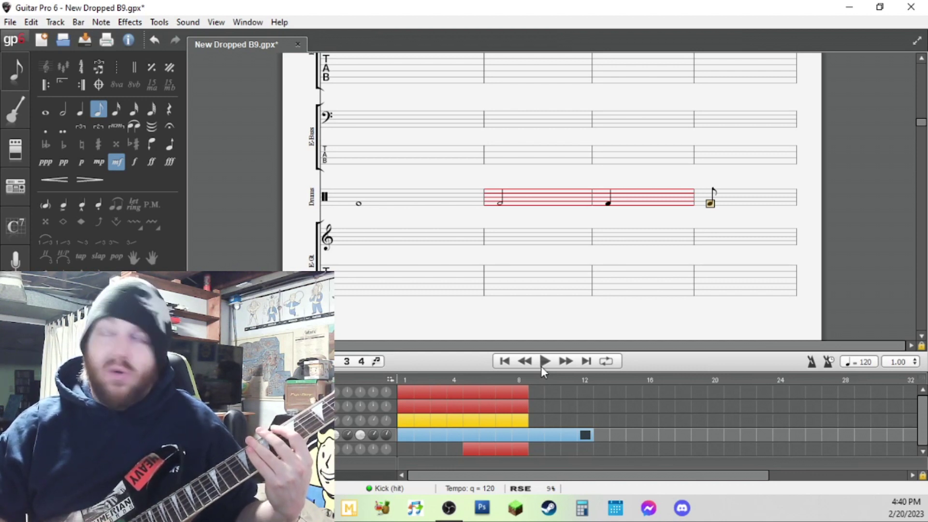
pyautogui.press('Right')
pyautogui.press('Right')
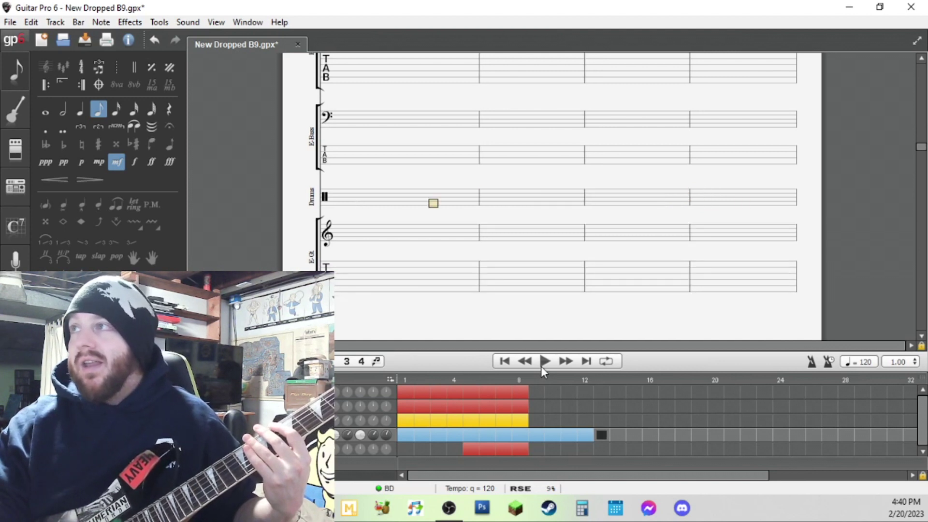
pyautogui.write('36')
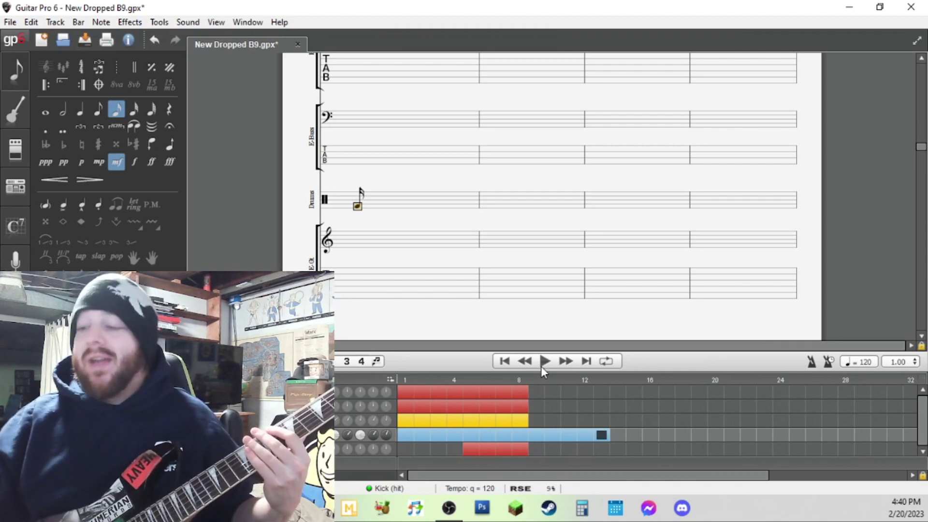
# Step: Delete all the demonstration kick notes from drum bars 13 back to 9, leaving those bars empty
pyautogui.press('Delete')
pyautogui.press('Delete')
pyautogui.press('Left')
pyautogui.press('Delete')
pyautogui.press('Delete')
pyautogui.press('Left')
pyautogui.press('Delete')
pyautogui.press('Left')
pyautogui.press('Delete')
pyautogui.press('Delete')
pyautogui.press('Left')
pyautogui.press('Delete')
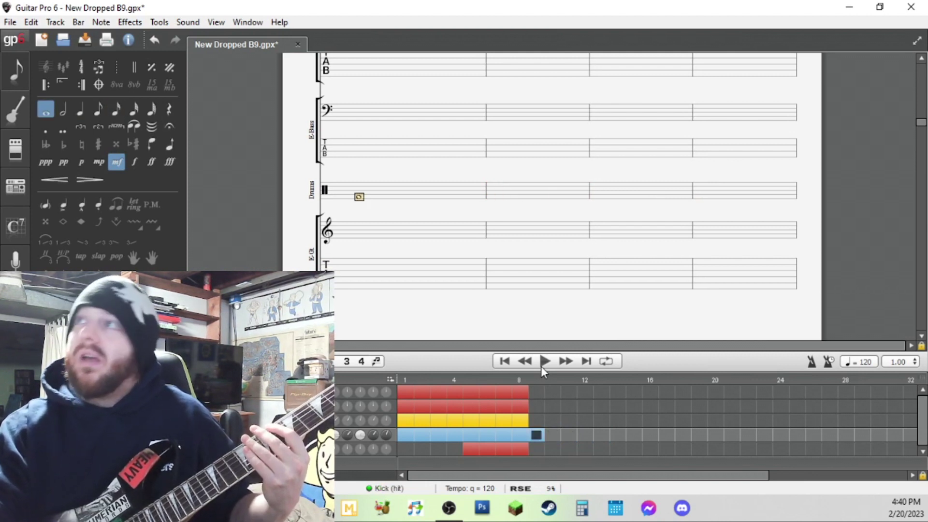
pyautogui.press('Left')
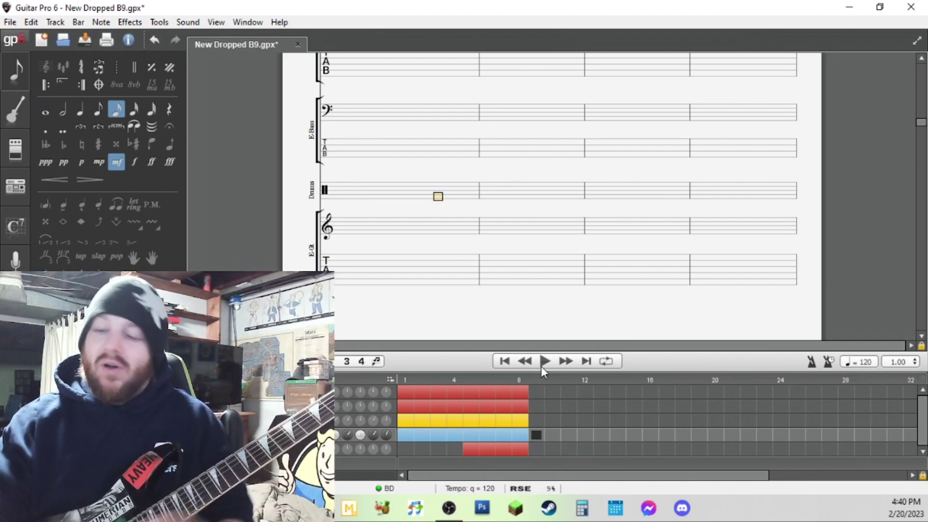
pyautogui.press('Left')
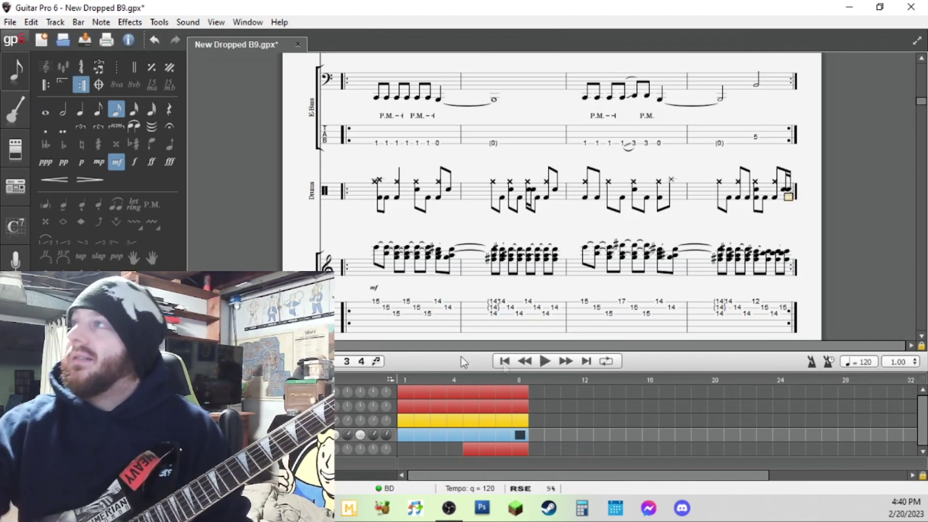
# Step: Look over the guitar, bass and drum parts from bar 5 onward and play the song from bar 1
pyautogui.click(376, 186)
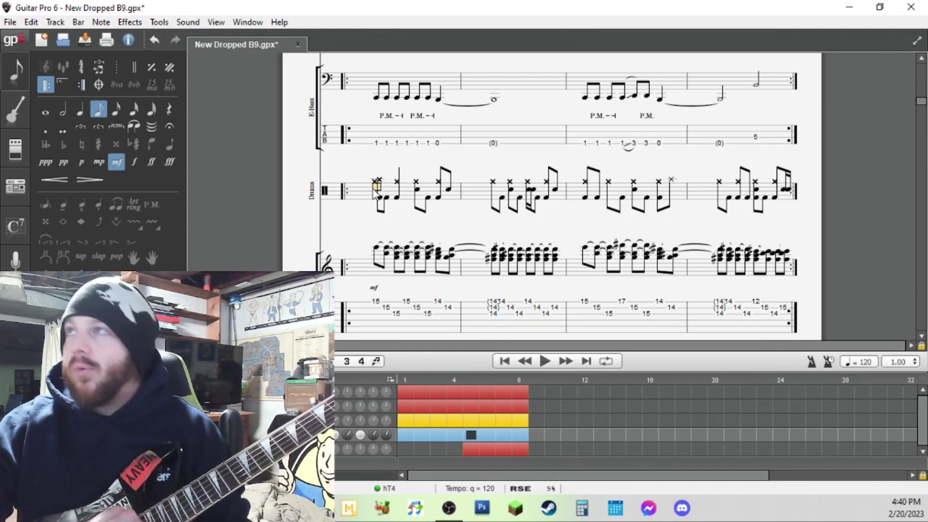
pyautogui.scroll(3, 391, 186)
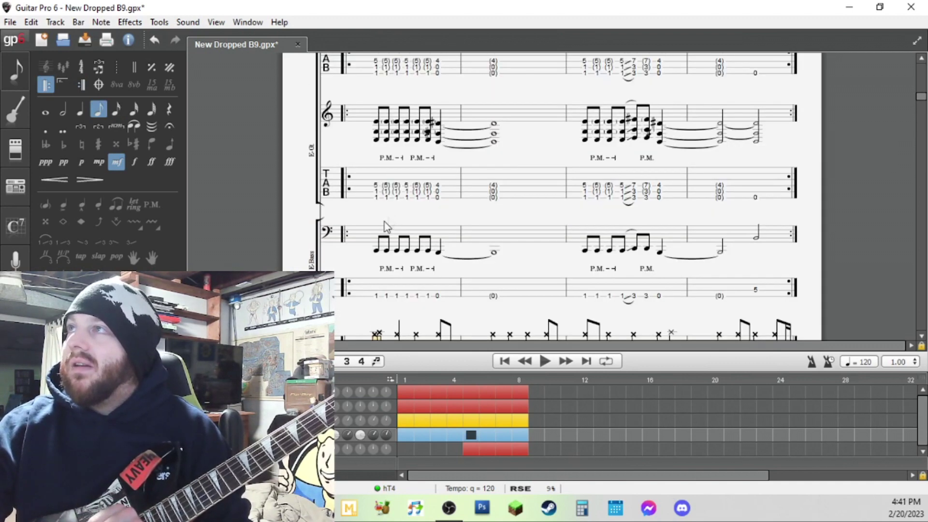
pyautogui.click(365, 187)
pyautogui.scroll(3, 459, 233)
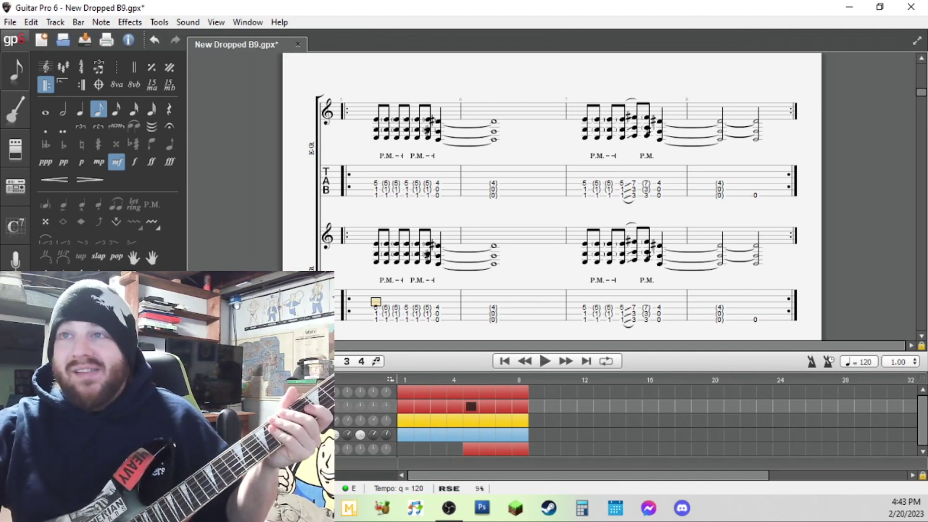
pyautogui.scroll(-6, 534, 276)
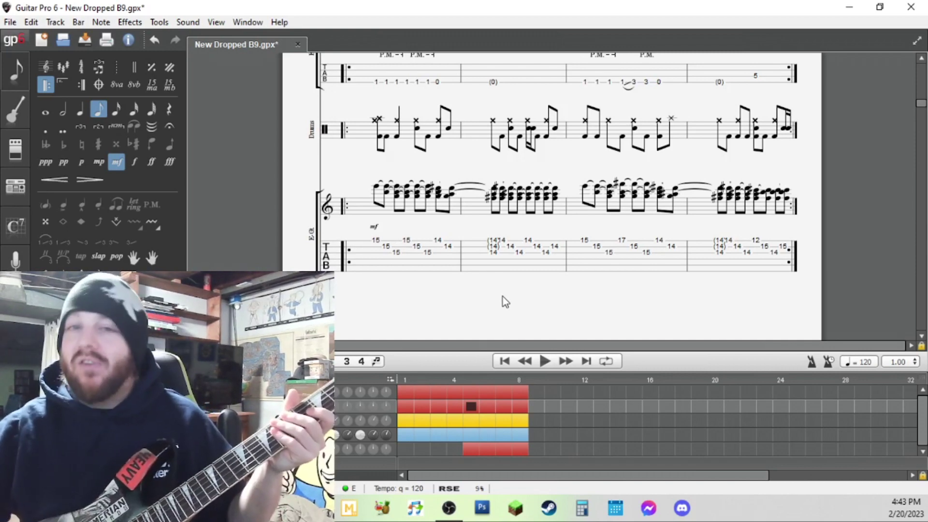
pyautogui.scroll(-3, 534, 277)
pyautogui.scroll(-8, 524, 292)
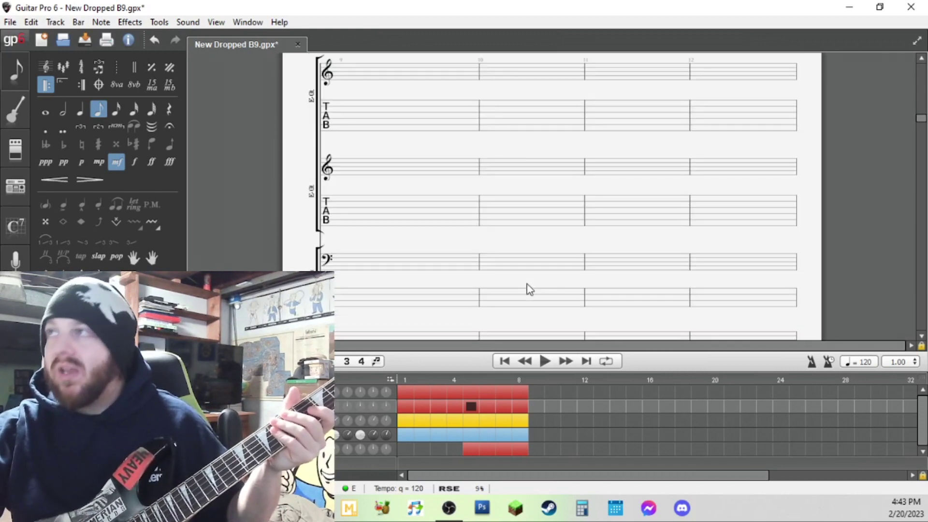
pyautogui.scroll(-3, 521, 271)
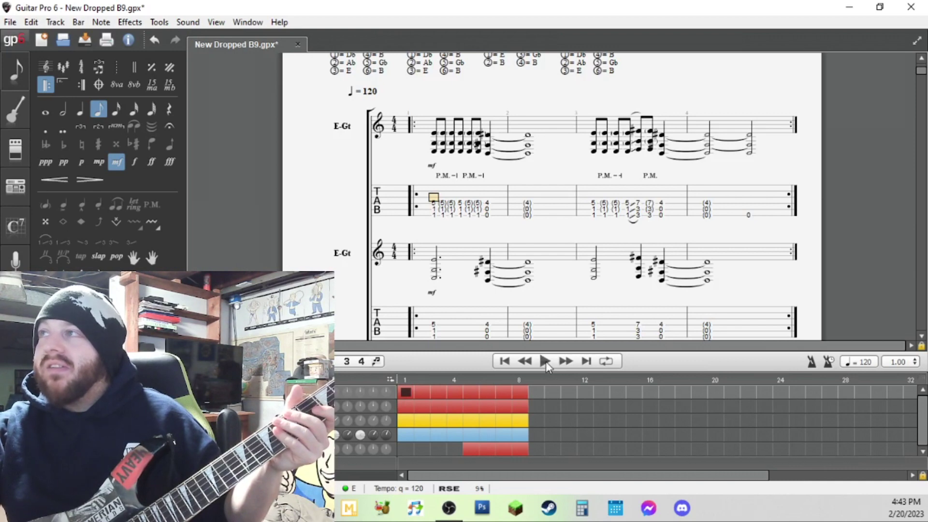
pyautogui.click(546, 363)
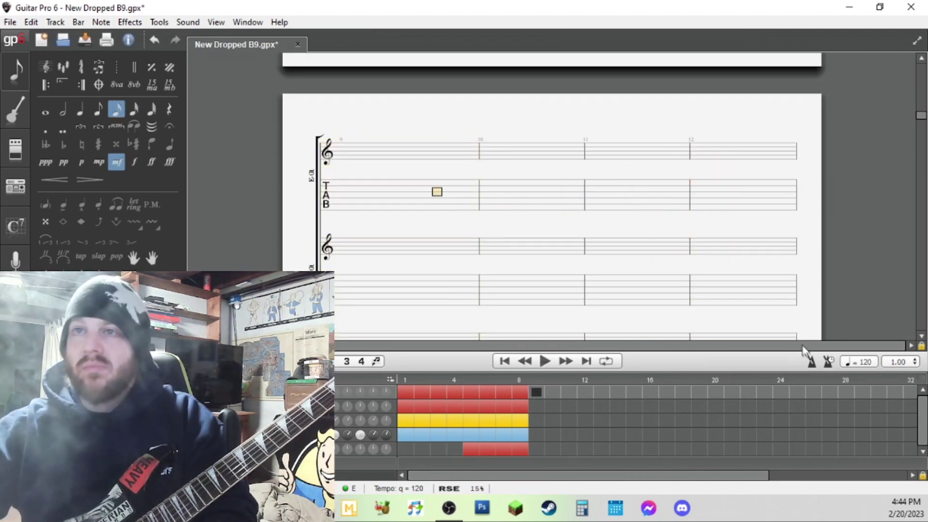
# Step: Save the song and enter sixth-string 0, fourth-string 4 and fifth-string 5 at the start of bar 9 in the first guitar track
pyautogui.click(373, 205)
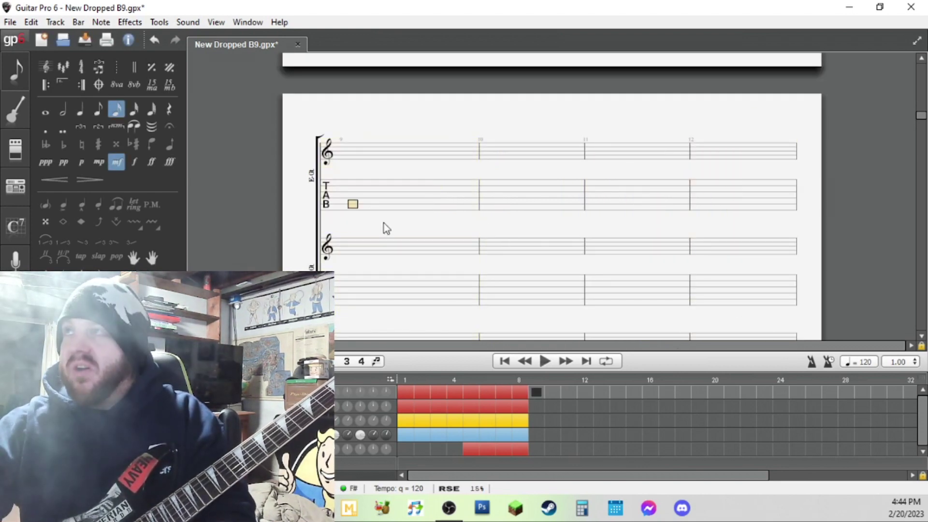
pyautogui.hotkey('ctrl', 's')
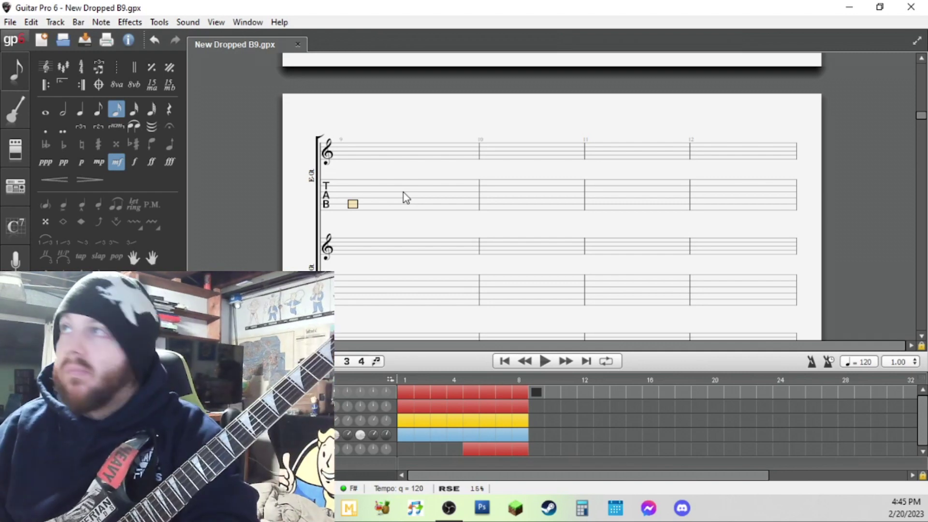
pyautogui.press('0')
pyautogui.press('Right')
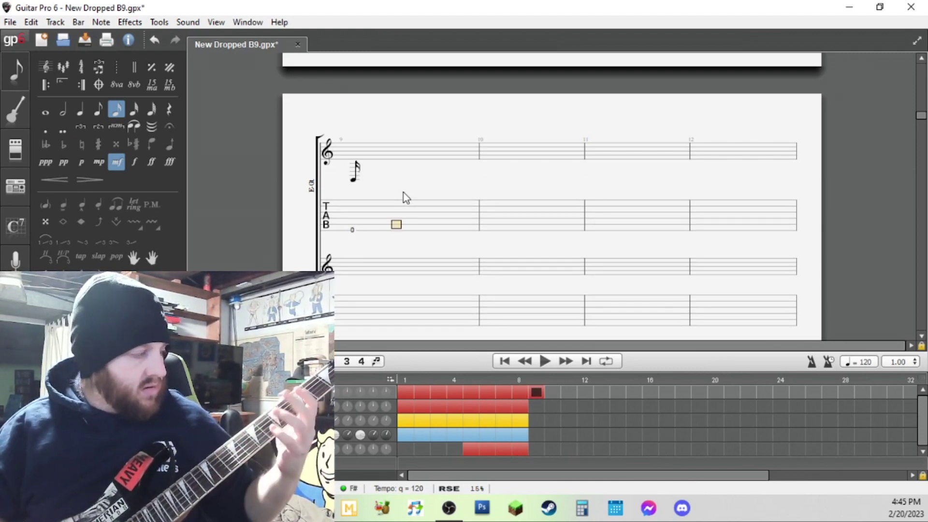
pyautogui.press('Up')
pyautogui.press('4')
pyautogui.press('Right')
pyautogui.press('Down')
pyautogui.press('5')
# Step: Try the three bar 9 guitar notes as eighth notes and play them back
pyautogui.press('Left')
pyautogui.press('Left')
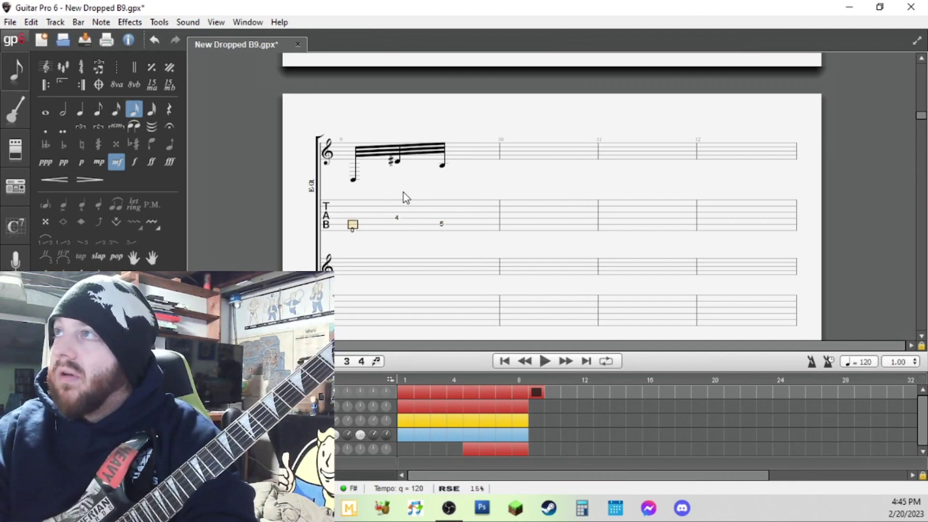
pyautogui.press('Right')
pyautogui.press('Right')
pyautogui.press('-')
pyautogui.press('Left')
pyautogui.press('-')
pyautogui.press('Left')
pyautogui.press('-')
pyautogui.press('space')
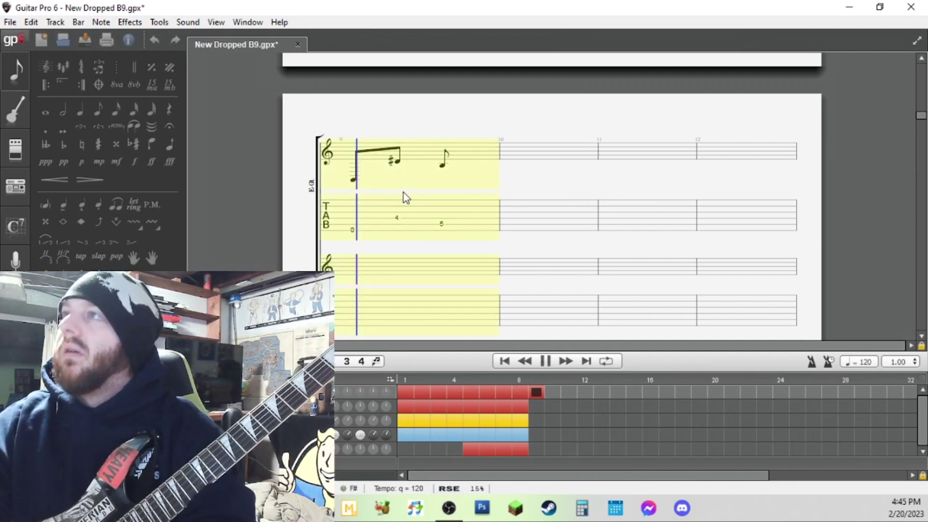
pyautogui.press('space')
# Step: Try the three bar 9 guitar notes as thirty-second notes and return them to sixteenth notes
pyautogui.press('+')
pyautogui.press('Left')
pyautogui.press('Left')
pyautogui.press('+')
pyautogui.press('space')
pyautogui.press('space')
pyautogui.press('+')
pyautogui.press('Left')
pyautogui.press('+')
pyautogui.press('-')
pyautogui.press('Left')
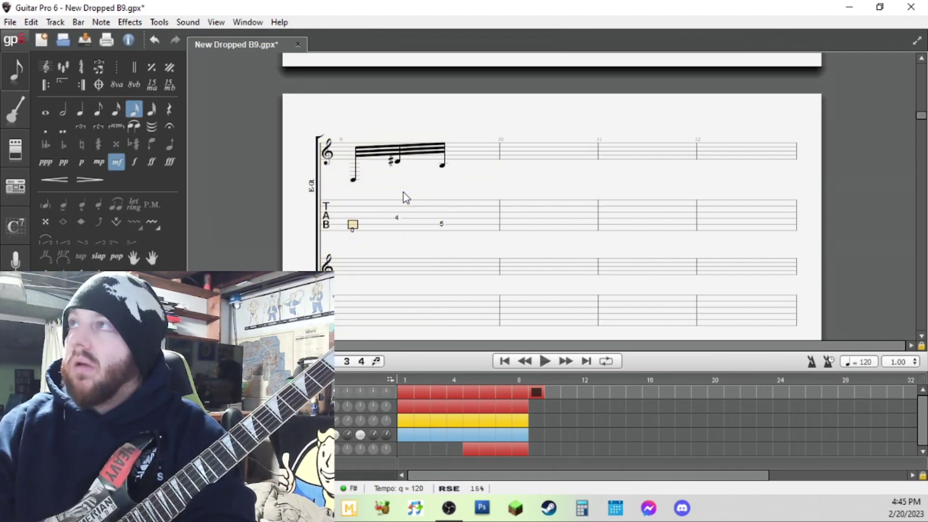
pyautogui.press('Right')
pyautogui.press('Right')
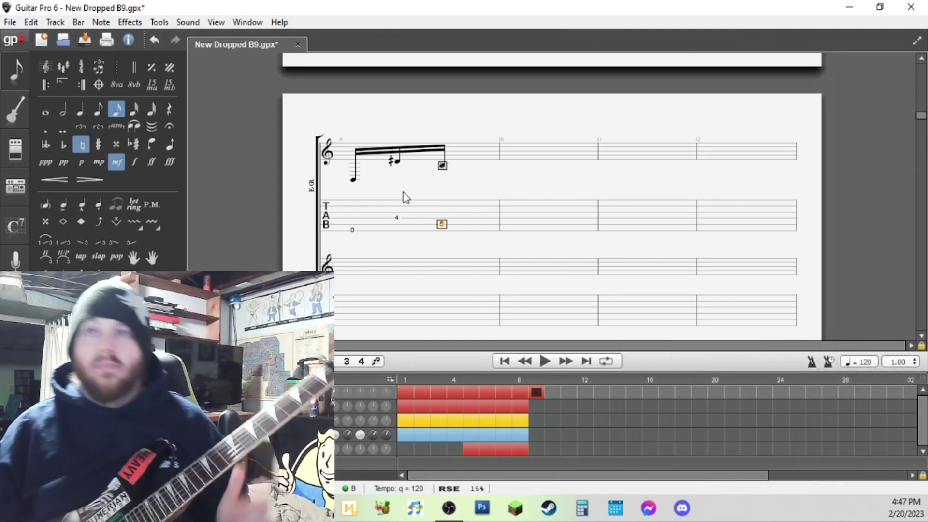
# Step: Change bar 9's second note to fifth-string fret 9, and after the 5 add sixth-string 0 and fifth-string 9 and 10
pyautogui.press('Left')
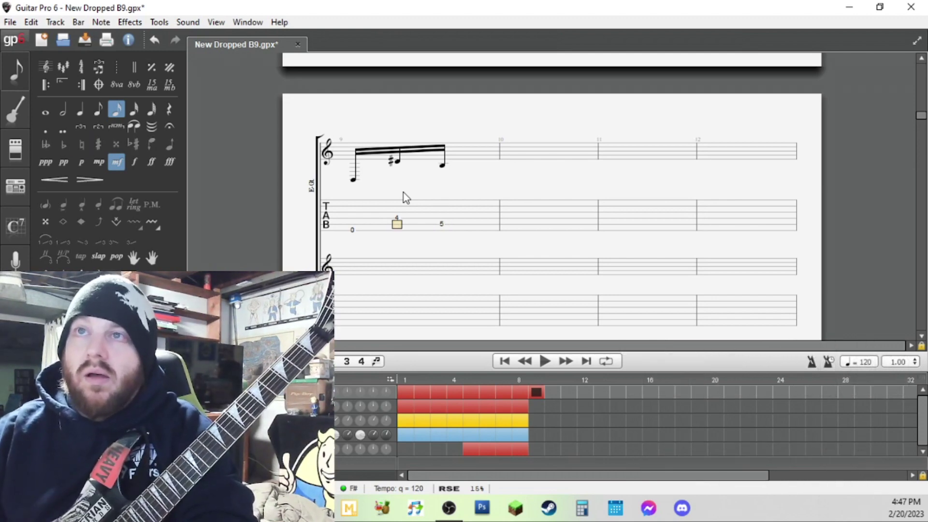
pyautogui.write('9')
pyautogui.press('Right')
pyautogui.press('Right')
pyautogui.write('0')
pyautogui.press('Right')
pyautogui.write('9')
pyautogui.press('Right')
pyautogui.write('10')
# Step: Continue bar 9 with sixteenth notes 0, 9, 5, 0, 9, 10, placing the zeros on the sixth string and the rest on the fifth
pyautogui.press('Right')
pyautogui.write('0')
pyautogui.press('Right')
pyautogui.write('9')
pyautogui.press('Right')
pyautogui.write('5')
pyautogui.press('Right')
pyautogui.write('0')
pyautogui.press('Right')
pyautogui.write('9')
pyautogui.press('Right')
pyautogui.write('10')
# Step: Fill the last beat of bar 9 with an open sixth string followed by fifth-string frets 12, 10 and 9
pyautogui.press('Right')
pyautogui.write('0')
pyautogui.press('Right')
pyautogui.write('12')
pyautogui.press('Right')
pyautogui.write('10')
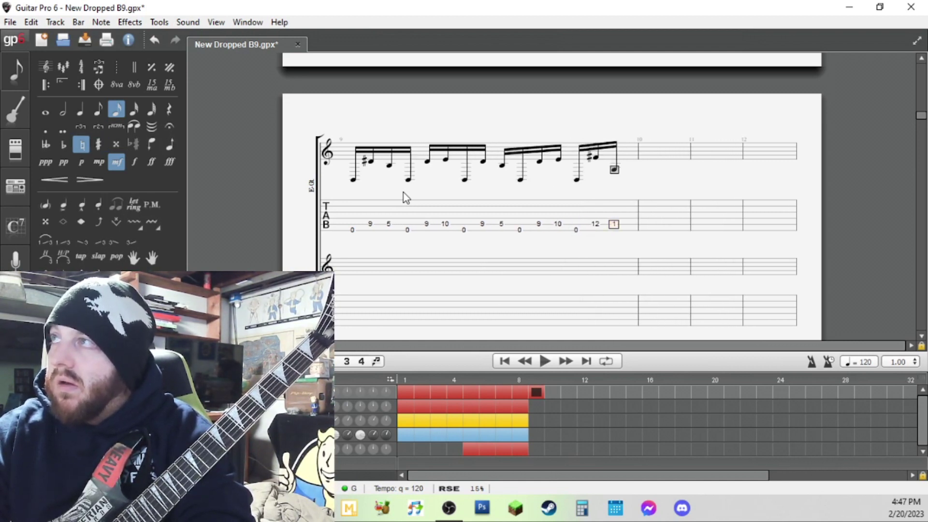
pyautogui.press('Right')
pyautogui.write('9')
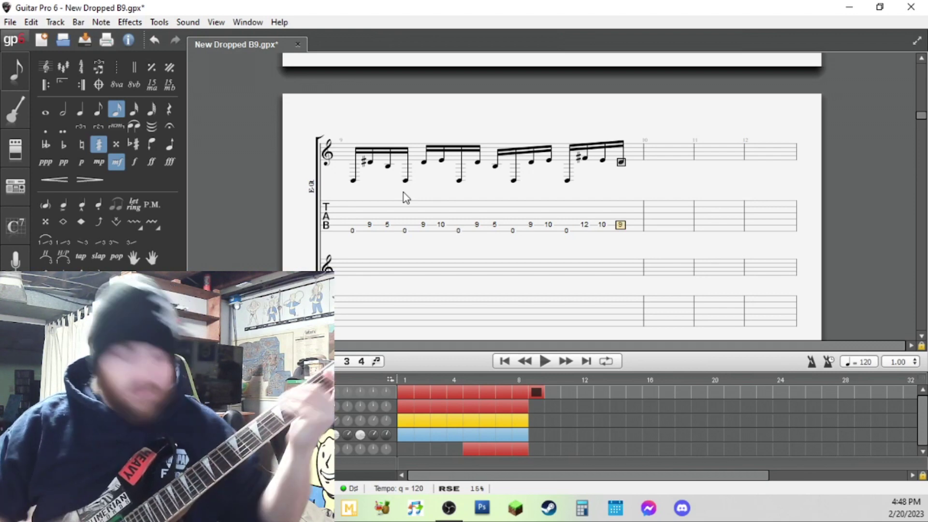
# Step: Enter the first beat of bar 10 as sixth-string 9, fourth-string 9, fifth-string 12 and sixth-string 9
pyautogui.press('Right')
pyautogui.press('Left')
pyautogui.press('Down')
pyautogui.press('Right')
pyautogui.write('9')
pyautogui.press('Right')
pyautogui.press('Up')
pyautogui.press('Up')
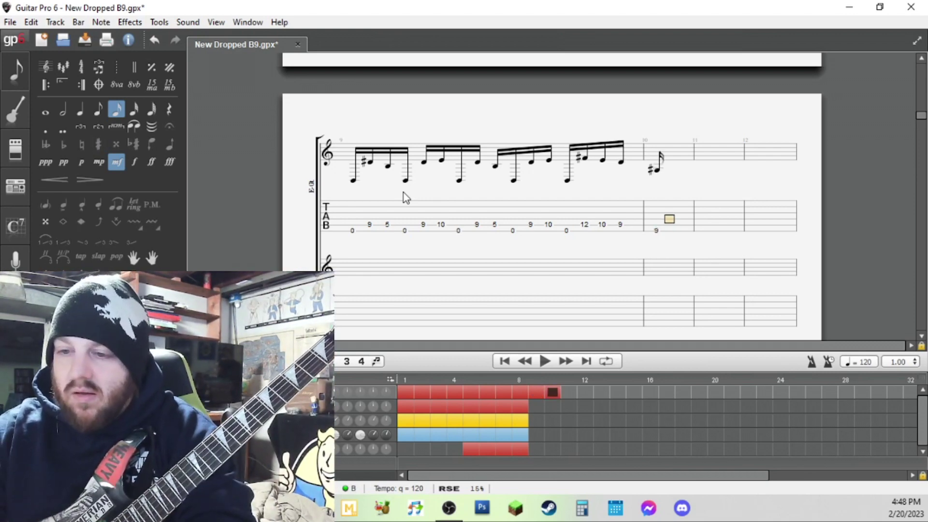
pyautogui.write('9')
pyautogui.press('Right')
pyautogui.press('Down')
pyautogui.write('12')
pyautogui.press('Right')
pyautogui.press('Down')
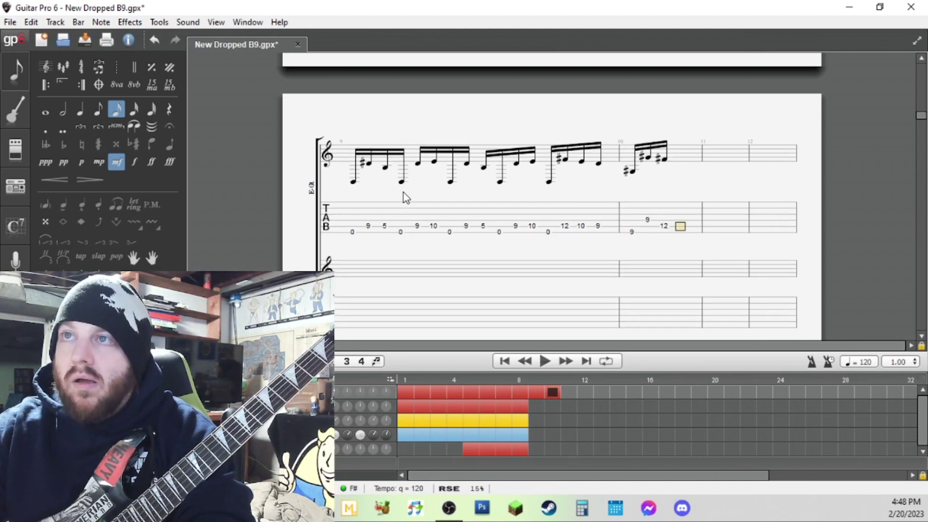
pyautogui.write('9')
# Step: Enter the second beat of bar 10 as fifth-string 12 and 10, sixth-string 9 and fifth-string 10
pyautogui.press('Right')
pyautogui.press('Up')
pyautogui.write('12')
pyautogui.press('Right')
pyautogui.write('10')
pyautogui.press('Right')
pyautogui.press('Down')
pyautogui.write('9')
pyautogui.press('Right')
pyautogui.press('Up')
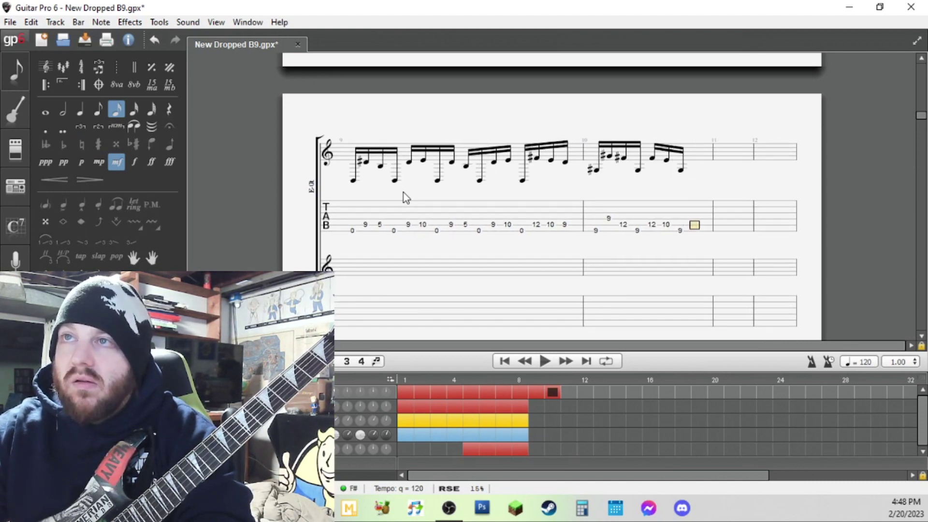
pyautogui.write('10')
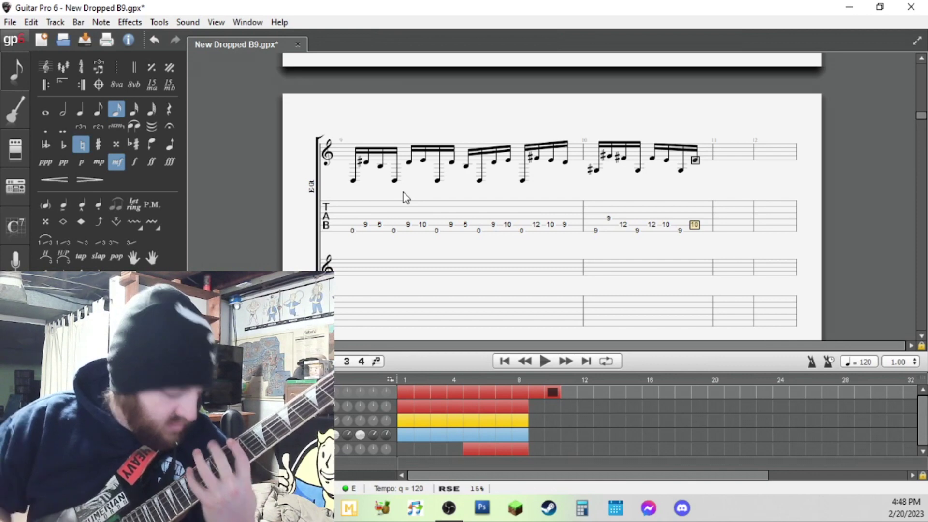
# Step: Enter the third beat of bar 10 as fifth-string 9, sixth-string 9, fifth-string 9 and sixth-string 14
pyautogui.press('Right')
pyautogui.write('9')
pyautogui.press('Right')
pyautogui.press('Down')
pyautogui.write('9')
pyautogui.press('Right')
pyautogui.press('Up')
pyautogui.press('Down')
pyautogui.write('12')
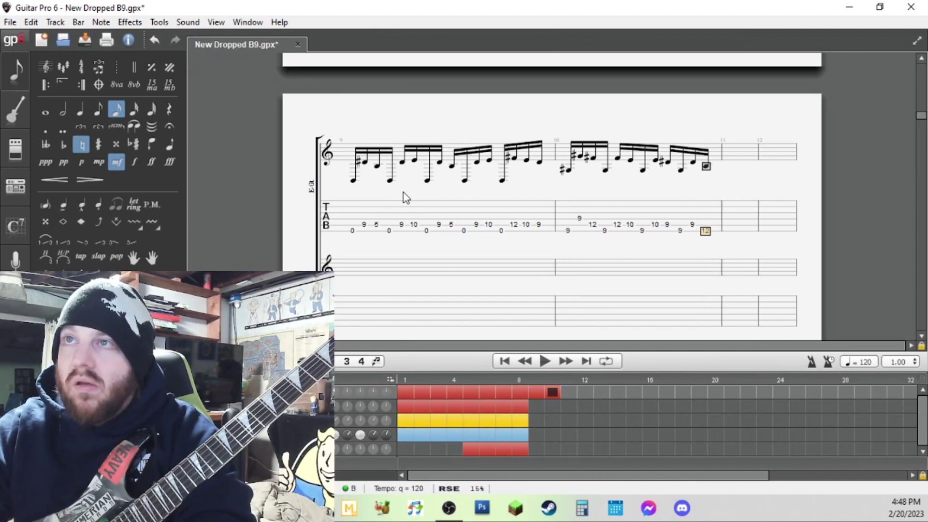
pyautogui.write('14')
# Step: Enter the fourth beat of bar 10 as sixth-string 9, fifth-string 9, and sixth-string 12 and 11
pyautogui.press('Right')
pyautogui.press('Down')
pyautogui.press('Up')
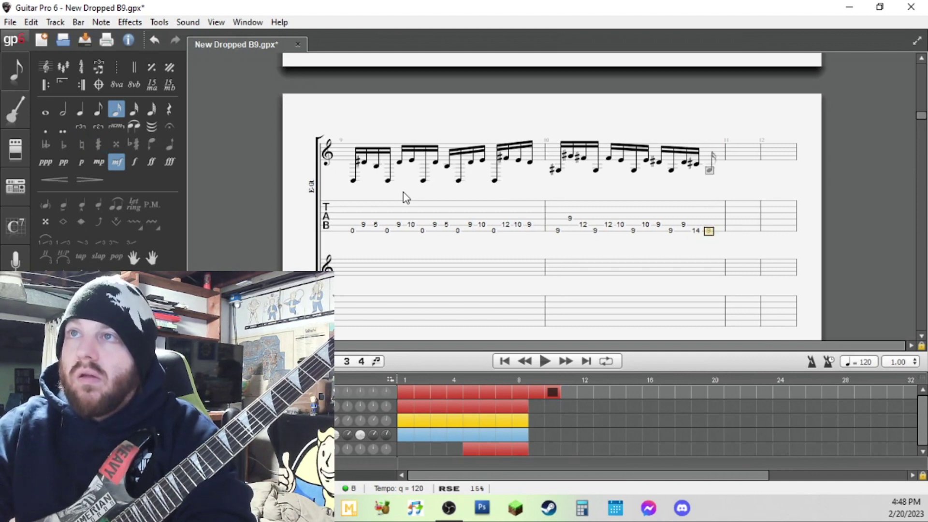
pyautogui.write('9')
pyautogui.press('Right')
pyautogui.press('Up')
pyautogui.write('9')
pyautogui.press('Right')
pyautogui.press('Down')
pyautogui.write('12')
pyautogui.press('Right')
pyautogui.write('11')
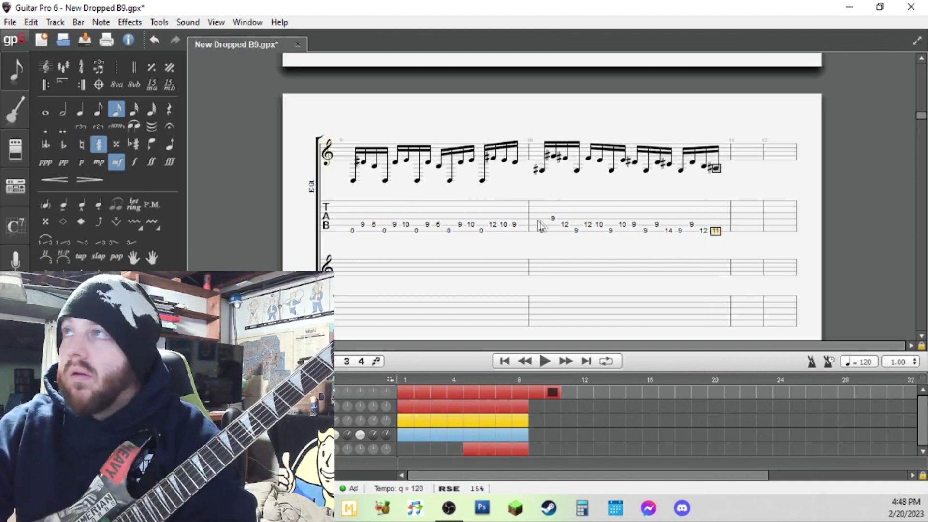
# Step: Play back the new guitar riff from the start of bar 9 through bar 10
pyautogui.click(338, 232)
pyautogui.press('space')
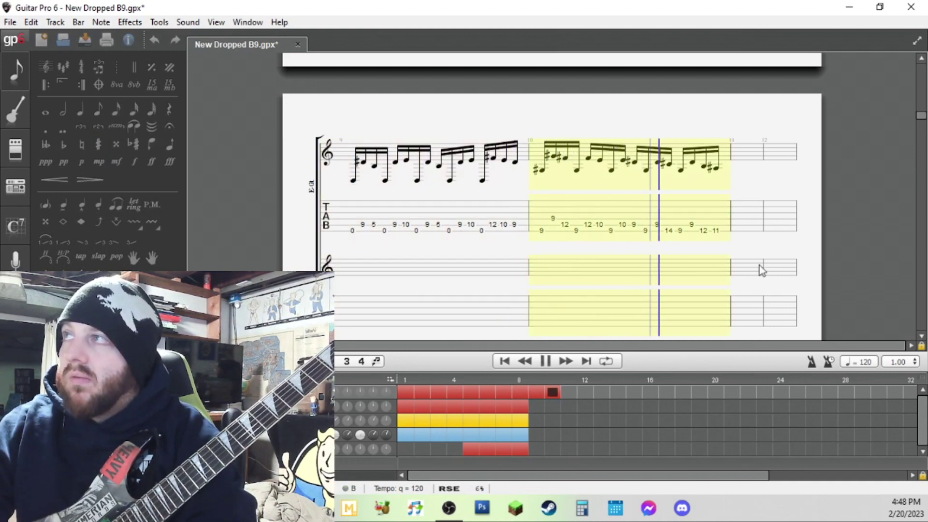
pyautogui.press('space')
# Step: Apply palm muting to all five open sixth-string notes in bar 9 of the first guitar track
pyautogui.click(349, 237)
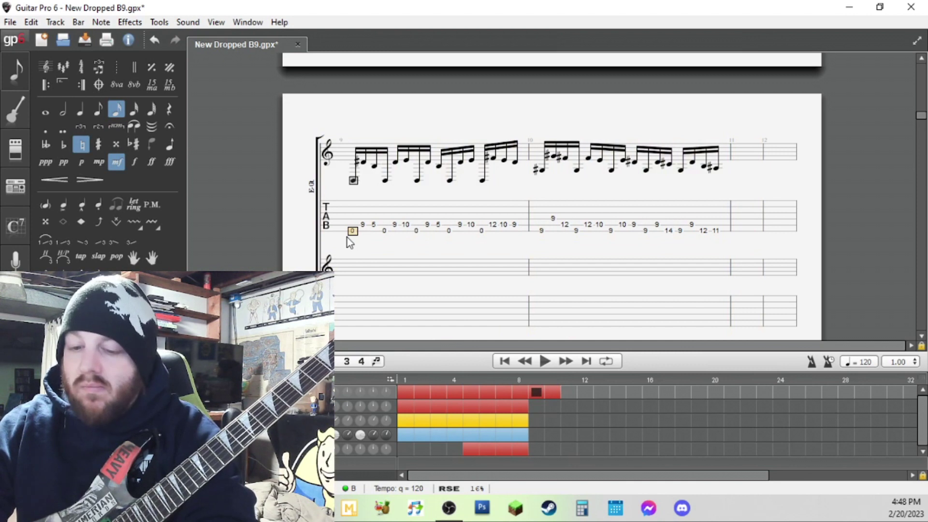
pyautogui.press('p')
pyautogui.click(383, 237)
pyautogui.press('p')
pyautogui.click(417, 238)
pyautogui.press('p')
pyautogui.click(447, 239)
pyautogui.press('p')
pyautogui.click(483, 239)
pyautogui.press('p')
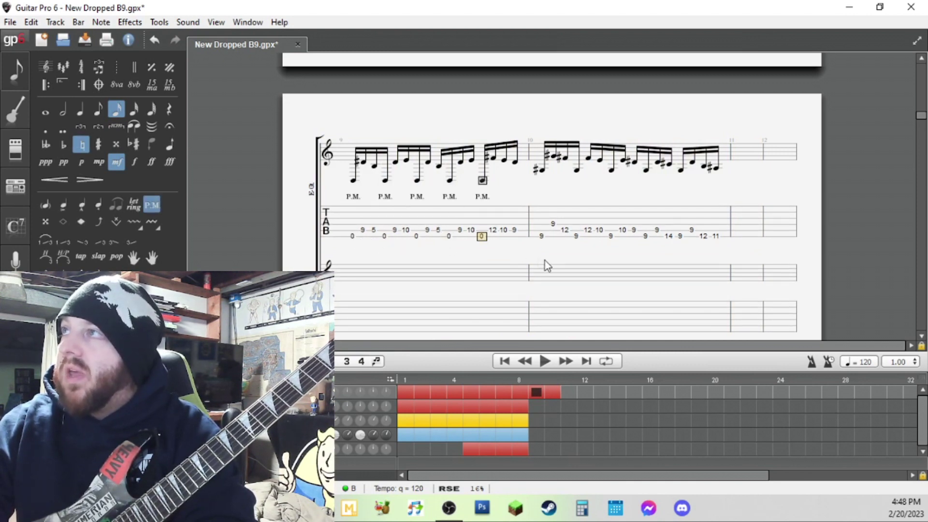
# Step: Apply palm muting to the sixth-string 9s that carry the pulse in bar 10, one per group, five notes altogether
pyautogui.click(541, 237)
pyautogui.press('p')
pyautogui.click(575, 237)
pyautogui.press('p')
pyautogui.click(611, 237)
pyautogui.press('p')
pyautogui.click(646, 240)
pyautogui.press('p')
pyautogui.click(682, 240)
pyautogui.press('p')
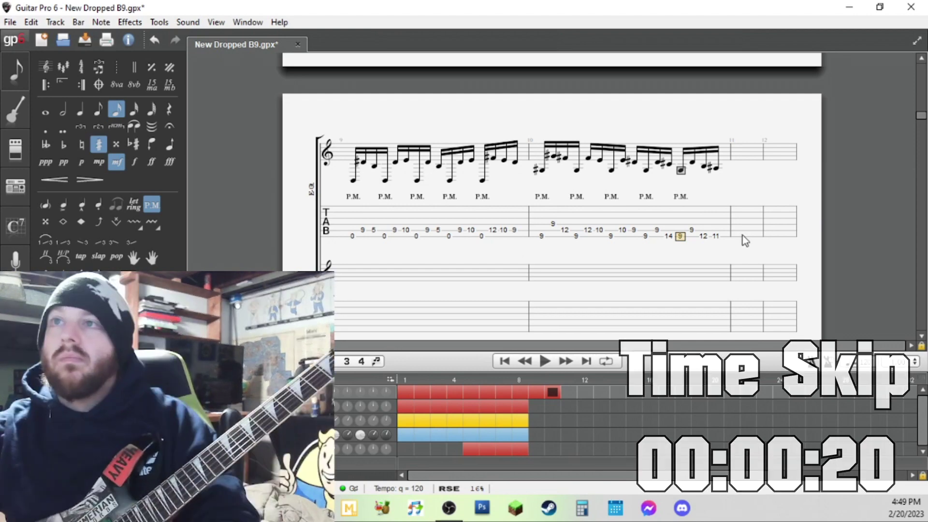
# Step: Link the two fifth-string 9–5 pairs in bar 9 with pull-offs
pyautogui.click(362, 231)
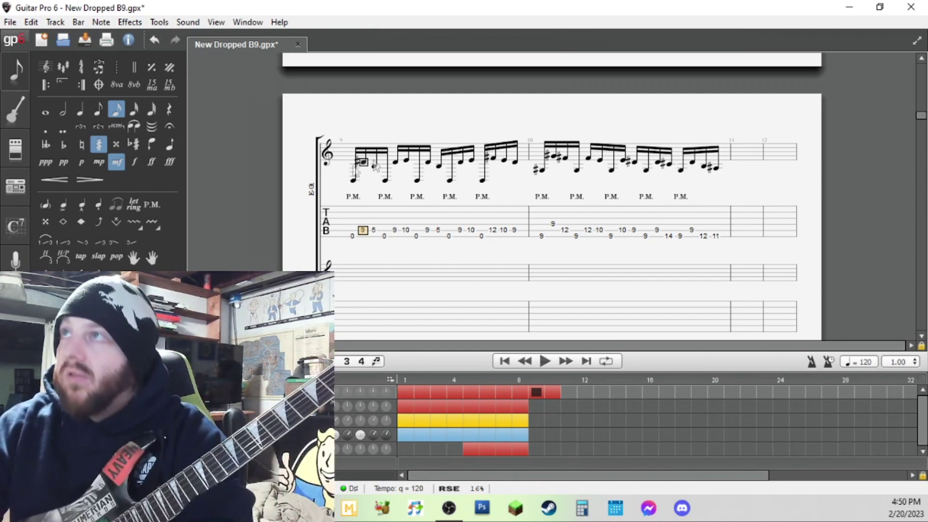
pyautogui.click(65, 254)
pyautogui.press('Right')
pyautogui.press('Right')
pyautogui.press('Right')
pyautogui.press('Right')
pyautogui.press('Right')
pyautogui.press('Right')
pyautogui.press('h')
pyautogui.press('Right')
pyautogui.press('Right')
pyautogui.press('Right')
# Step: Link the two fifth-string 9–10 pairs in bar 9 with hammer-ons
pyautogui.press('Left')
pyautogui.press('Left')
pyautogui.press('Left')
pyautogui.press('Left')
pyautogui.press('Left')
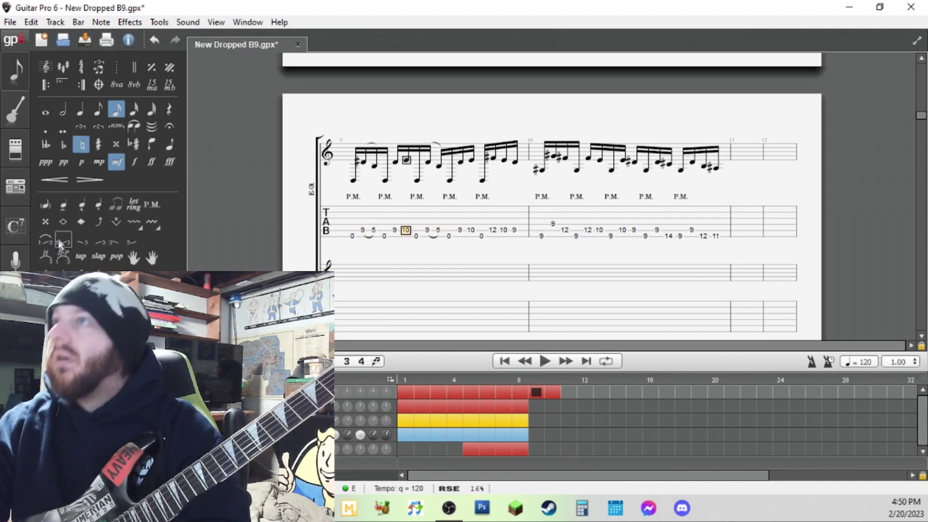
pyautogui.click(47, 260)
pyautogui.press('Right')
pyautogui.press('Right')
pyautogui.press('Right')
pyautogui.press('Right')
pyautogui.press('Right')
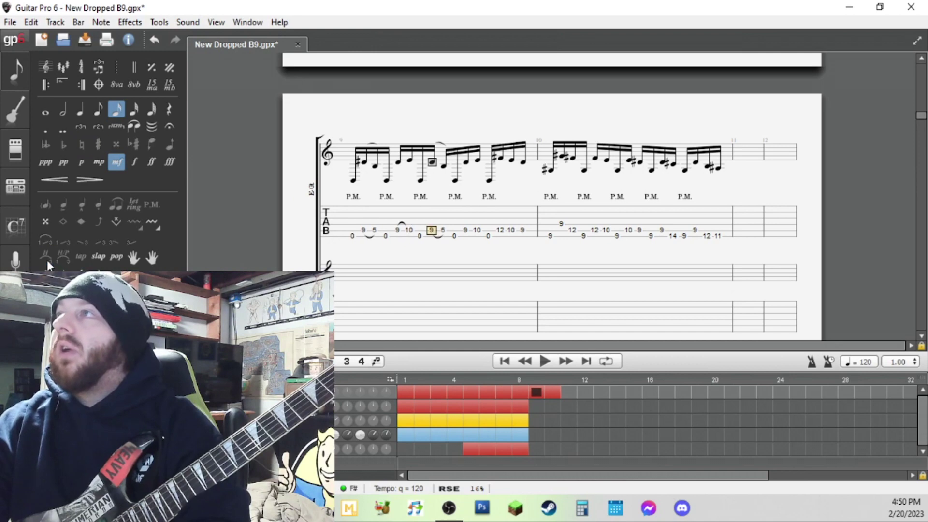
pyautogui.press('Right')
pyautogui.click(48, 260)
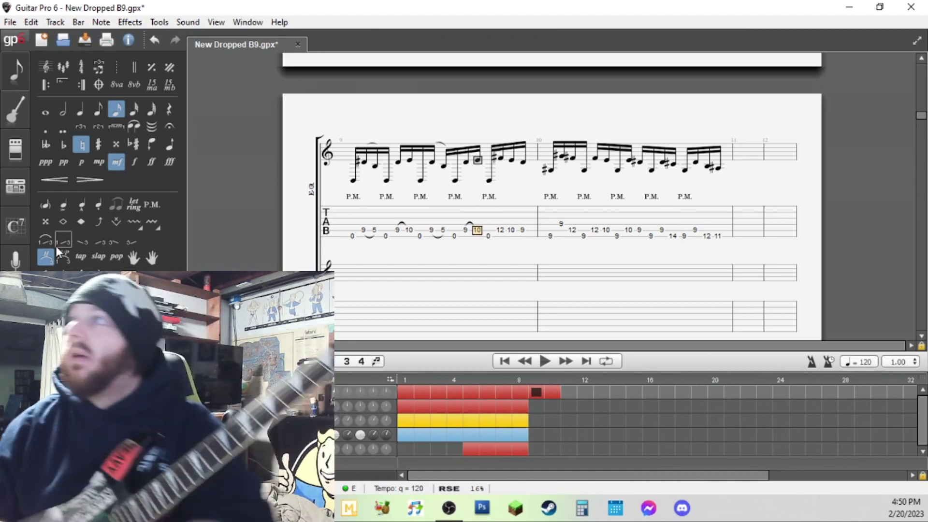
# Step: Add pull-offs to the fifth-string 12–10 and 10–9 pairs in bar 10
pyautogui.click(598, 233)
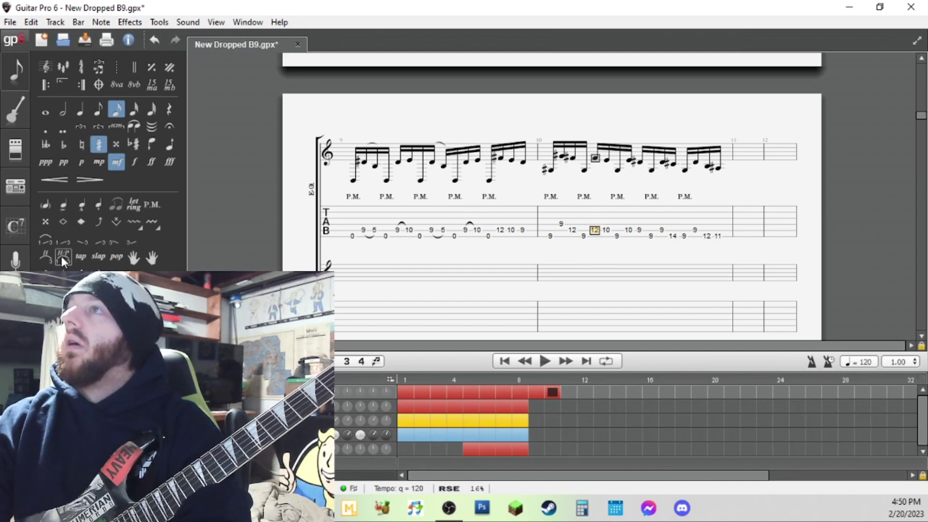
pyautogui.press('h')
pyautogui.press('Right')
pyautogui.press('Right')
pyautogui.press('Right')
pyautogui.press('h')
pyautogui.press('Right')
pyautogui.press('Right')
pyautogui.press('Right')
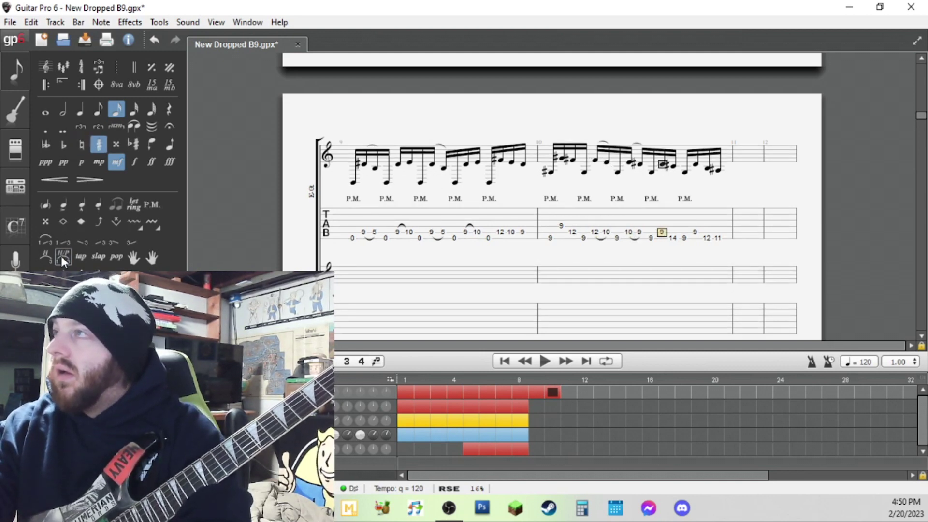
# Step: Play back bar 10 of the guitar riff to hear it with the added articulations
pyautogui.press('Right')
pyautogui.press('Right')
pyautogui.press('Right')
pyautogui.press('Right')
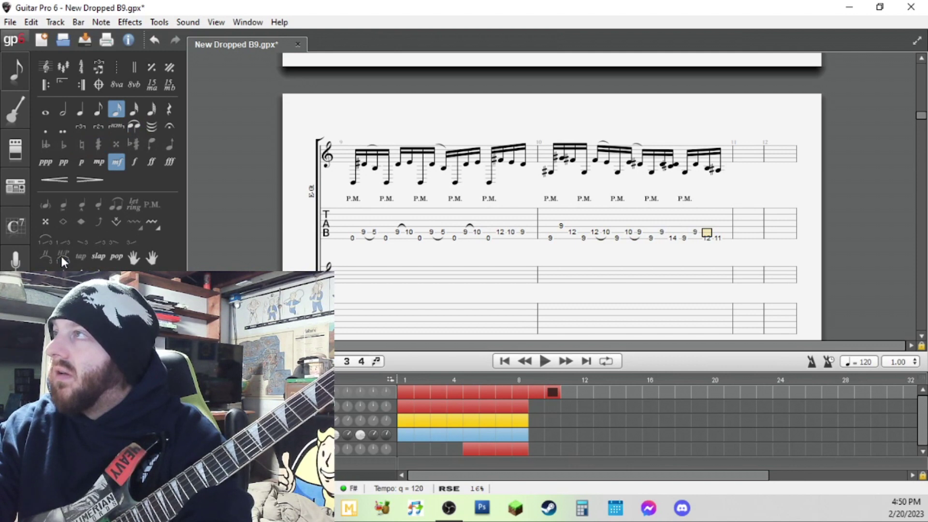
pyautogui.press('Left')
pyautogui.press('Left')
pyautogui.press('Left')
pyautogui.press('Left')
pyautogui.press('Left')
pyautogui.press('Left')
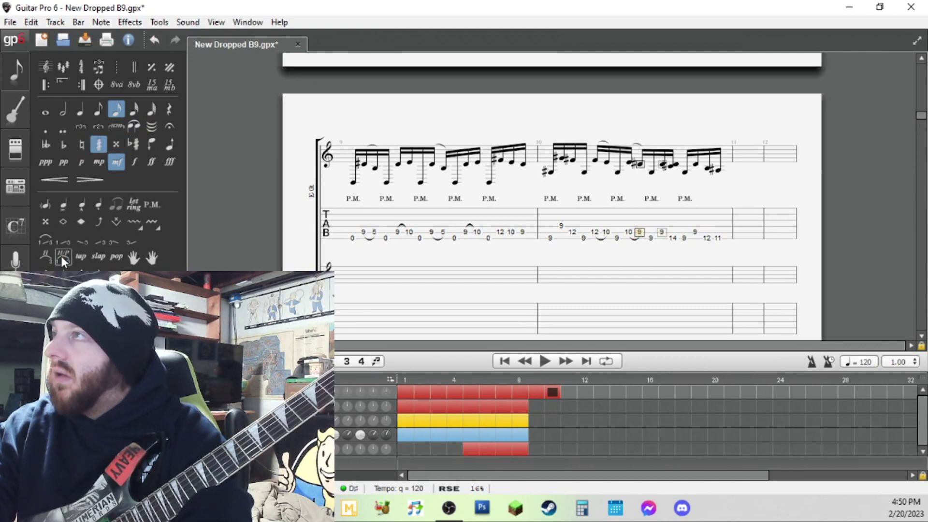
pyautogui.press('Left')
pyautogui.press('Left')
pyautogui.press('Left')
pyautogui.press('Left')
pyautogui.press('Left')
pyautogui.press('Left')
pyautogui.press('Up')
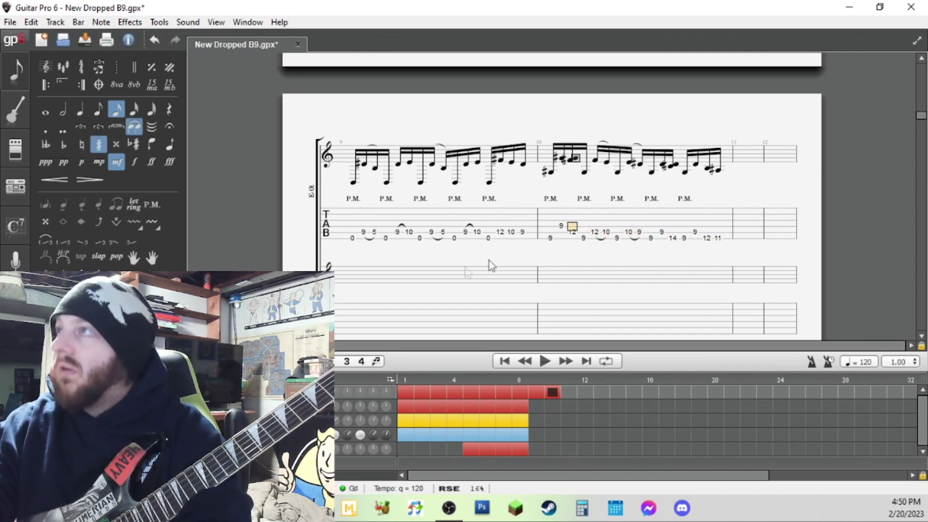
pyautogui.press('space')
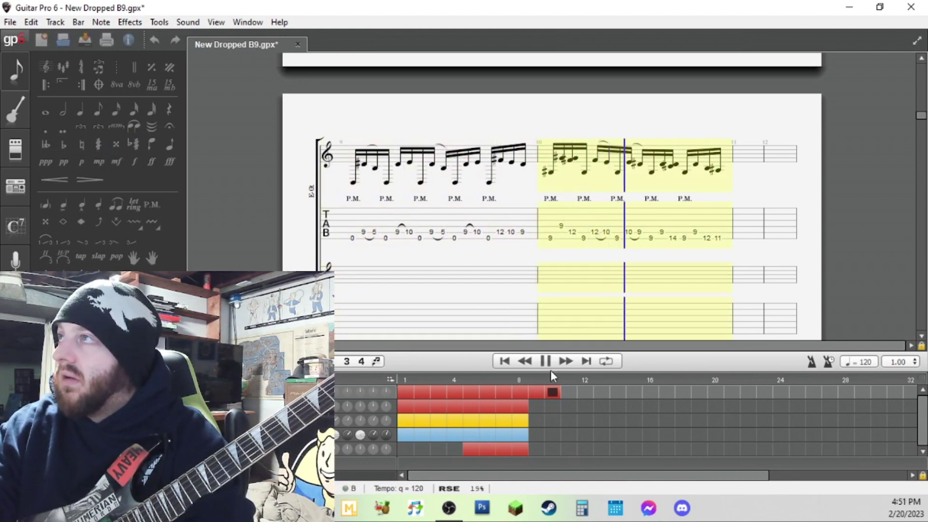
pyautogui.press('space')
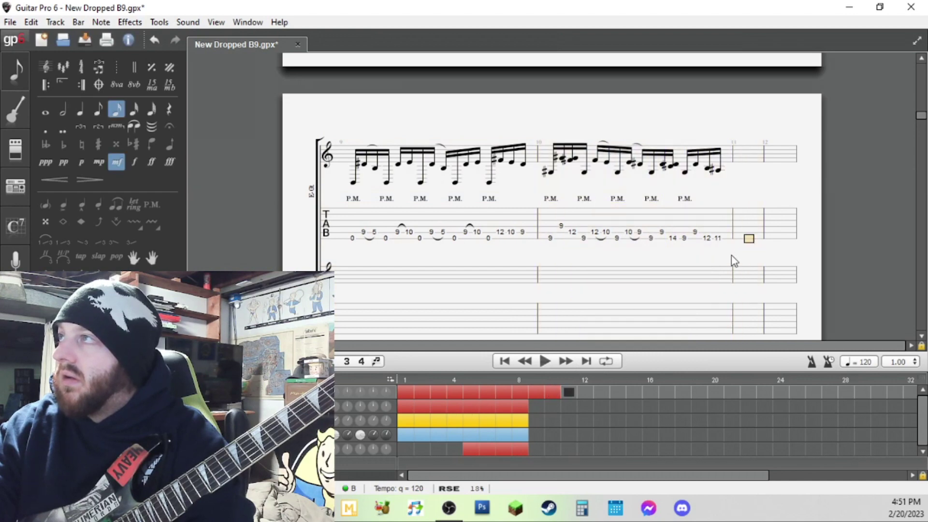
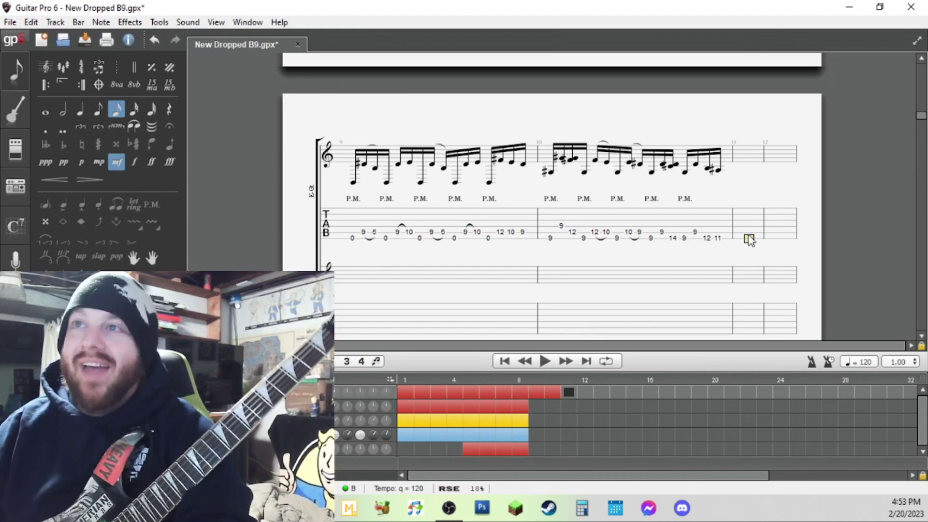
# Step: Enter the first beat of bar 11 as sixth-string 5, fourth-string 7 and 9, and sixth-string 4
pyautogui.write('5')
pyautogui.press('Up')
pyautogui.write('7')
pyautogui.press('Right')
pyautogui.write('9')
pyautogui.press('Right')
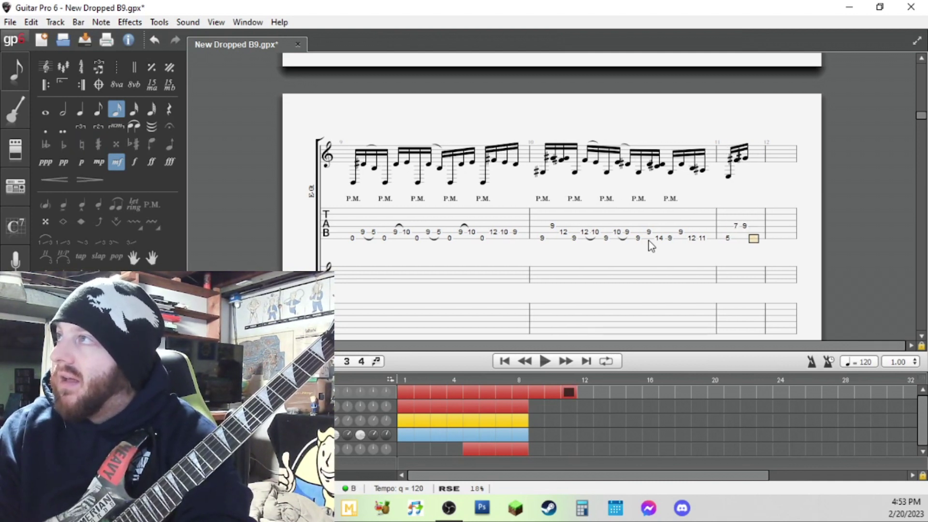
pyautogui.press('Down')
pyautogui.write('4')
# Step: Enter the second beat of bar 11 as third-string 4 and 6, sixth-string 2, and second-string 3
pyautogui.press('Right')
pyautogui.press('Up')
pyautogui.press('Up')
pyautogui.write('4')
pyautogui.press('Right')
pyautogui.write('6')
pyautogui.press('Right')
pyautogui.press('Down')
pyautogui.press('Down')
pyautogui.press('Down')
pyautogui.write('2')
pyautogui.press('Right')
pyautogui.press('Up')
pyautogui.press('Up')
pyautogui.press('Up')
pyautogui.press('Up')
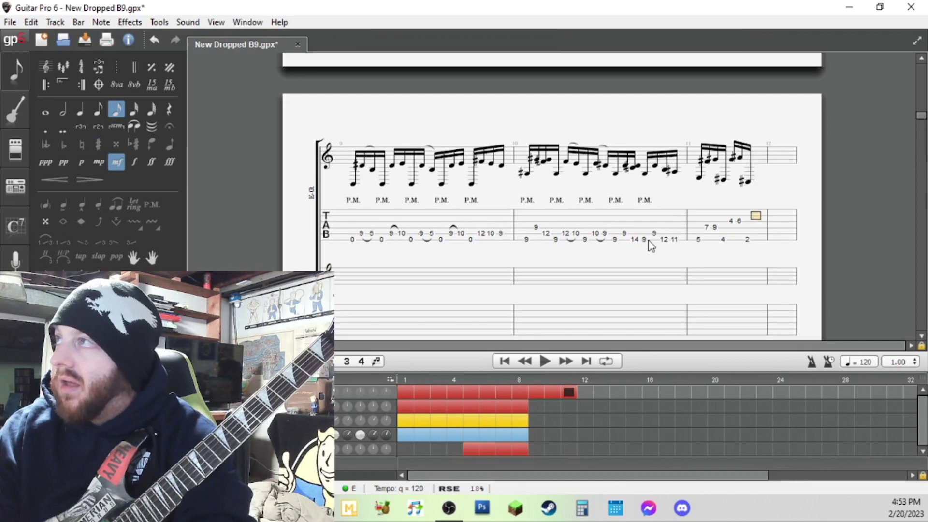
pyautogui.write('3')
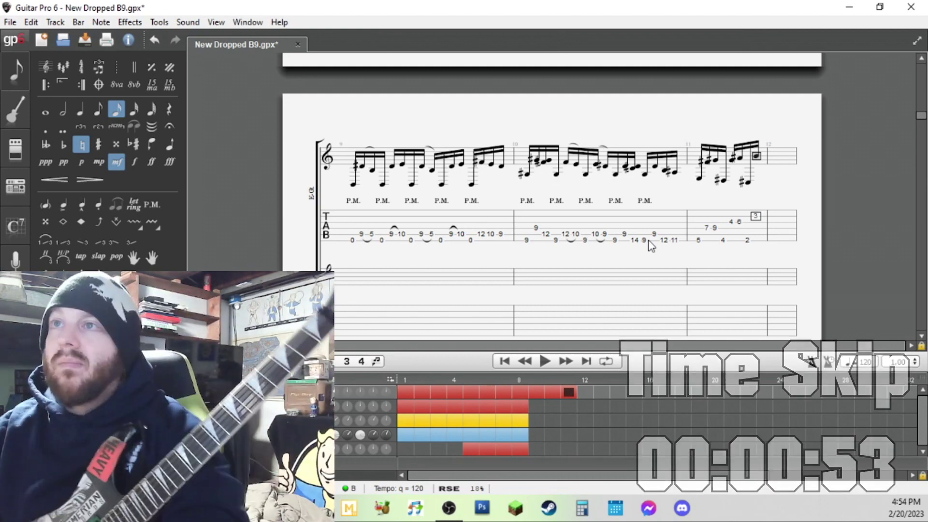
# Step: Enter the third beat of bar 11 as sixth-string 0, 9, 11 and 12
pyautogui.click(758, 242)
pyautogui.press('0')
pyautogui.press('Right')
pyautogui.press('9')
pyautogui.press('Right')
pyautogui.press('1')
pyautogui.press('1')
pyautogui.press('Right')
pyautogui.press('1')
pyautogui.press('2')
pyautogui.press('Right')
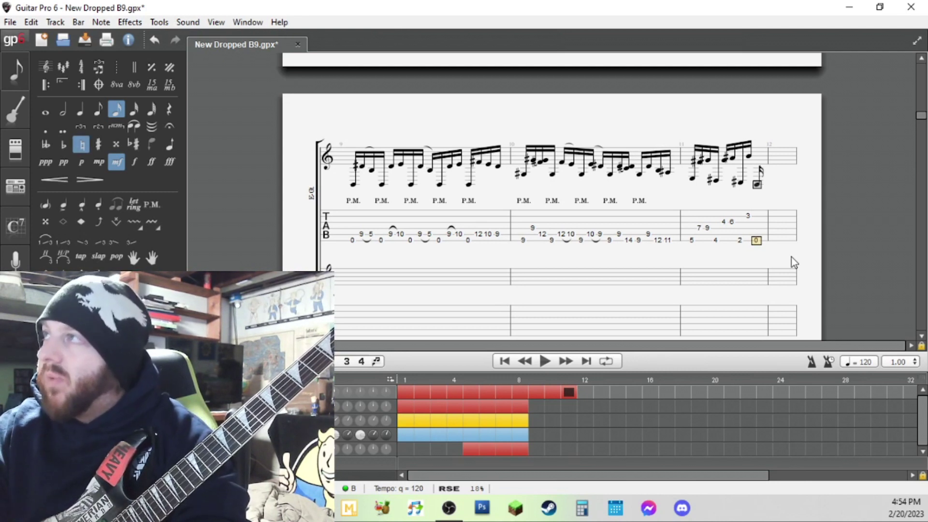
# Step: Enter the fourth beat of bar 11 as fourth-string 9, 11 and 12, and third-string 11
pyautogui.press('Up')
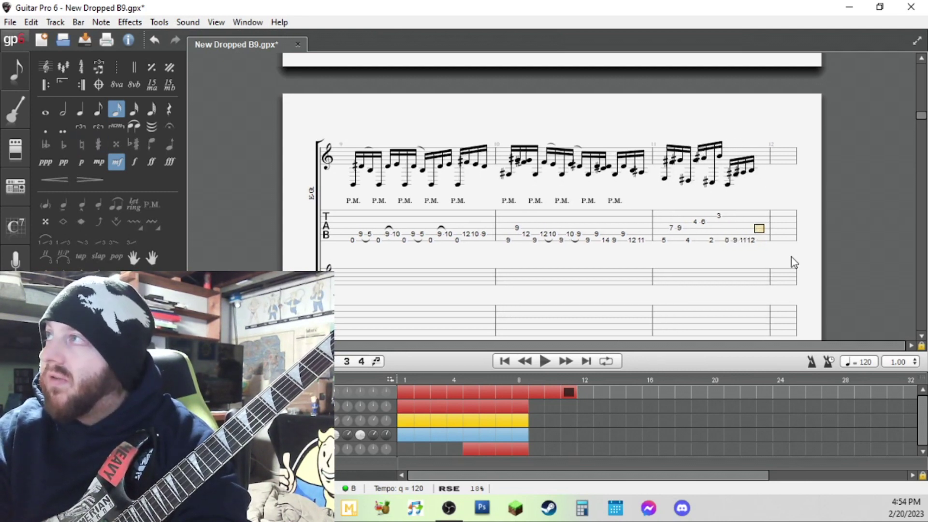
pyautogui.press('9')
pyautogui.press('Right')
pyautogui.press('1')
pyautogui.press('1')
pyautogui.press('Right')
pyautogui.press('1')
pyautogui.press('2')
pyautogui.press('Right')
pyautogui.press('Up')
pyautogui.press('1')
pyautogui.press('1')
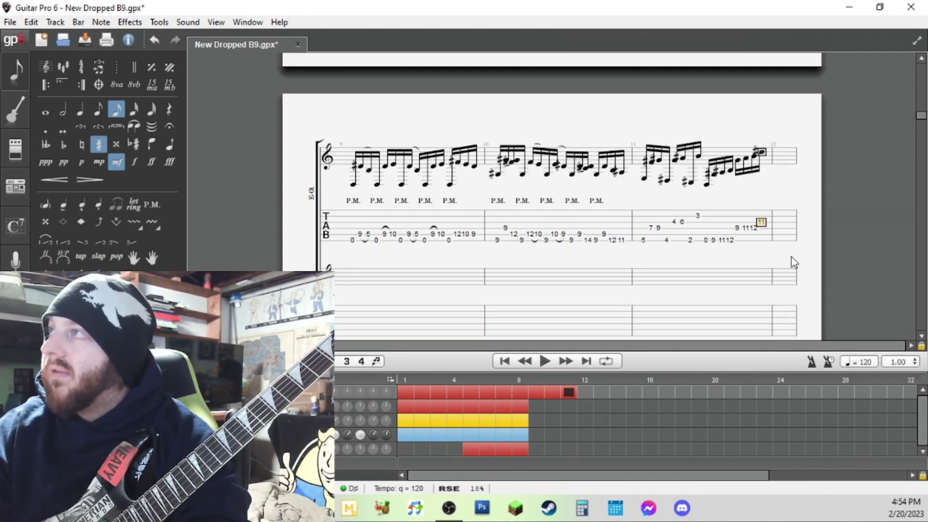
# Step: Apply palm muting to the four sixth-string notes in the third beat of bar 11
pyautogui.click(695, 259)
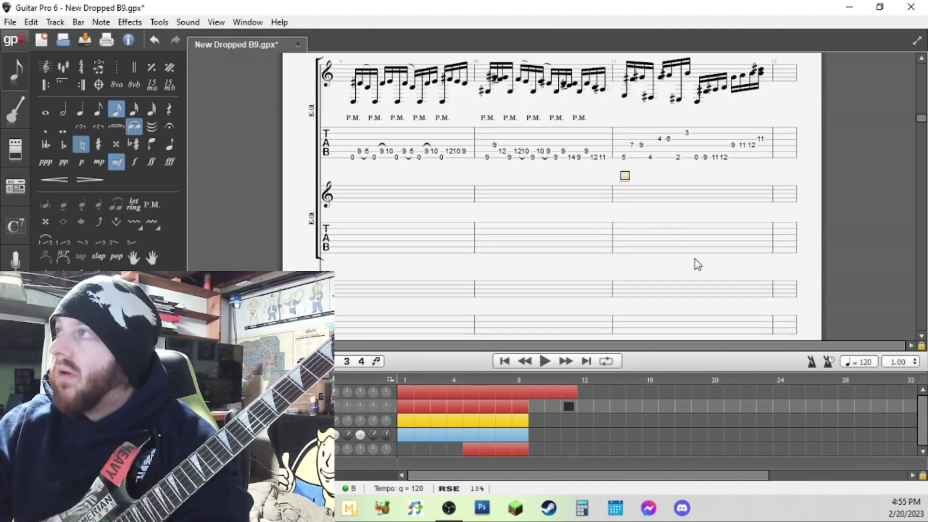
pyautogui.click(701, 162)
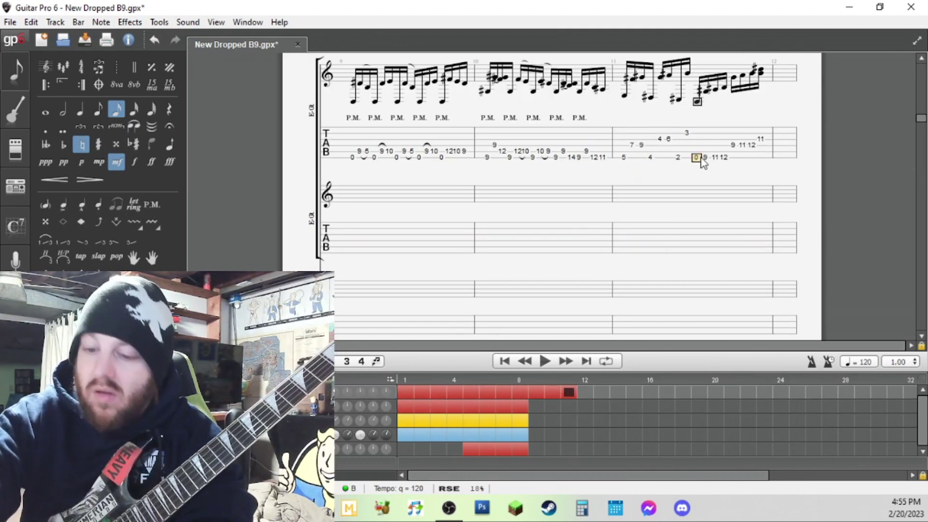
pyautogui.press('p')
pyautogui.press('Right')
pyautogui.press('p')
pyautogui.press('Right')
pyautogui.press('p')
pyautogui.press('Right')
pyautogui.press('p')
# Step: Save the song and play back the new riff from bar 9 through bar 11
pyautogui.click(338, 161)
pyautogui.hotkey('ctrl', 's')
pyautogui.press('space')
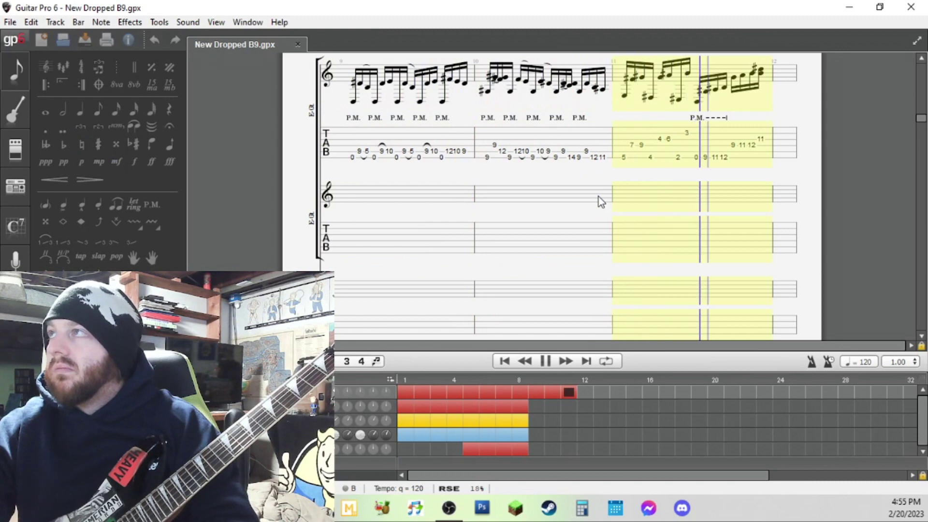
# Step: Fill bar 12 of the first guitar track with sixteenth rests up to its last beat
pyautogui.click(784, 139)
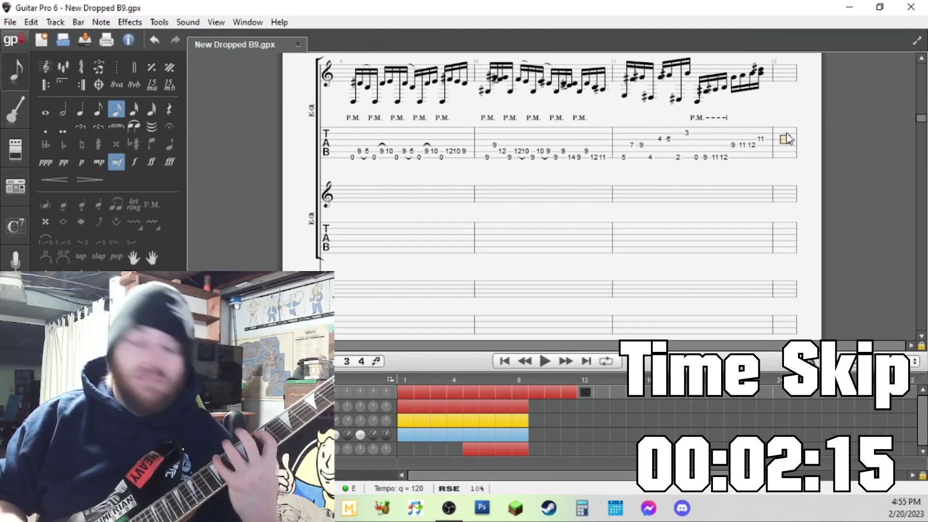
pyautogui.press('r')
pyautogui.press('Right')
pyautogui.press('Right')
pyautogui.press('Right')
pyautogui.press('Right')
pyautogui.press('Right')
pyautogui.press('Right')
pyautogui.press('Right')
pyautogui.press('Right')
pyautogui.press('Right')
pyautogui.press('Right')
pyautogui.press('Right')
pyautogui.press('Right')
pyautogui.press('Right')
pyautogui.press('Right')
pyautogui.press('Right')
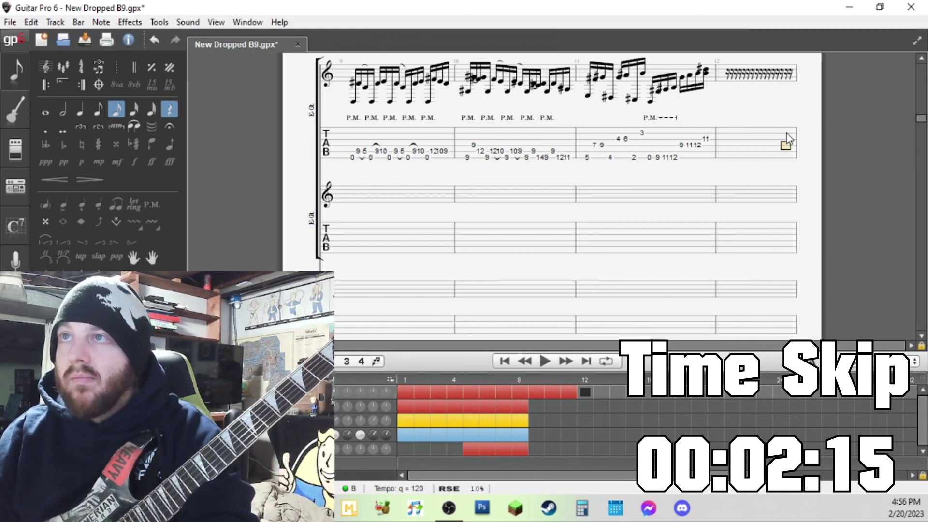
# Step: Enter the fourth beat of bar 12 as fifth-string 9 and 7, sixth-string 11, and fifth-string 7
pyautogui.press('Down')
pyautogui.press('Down')
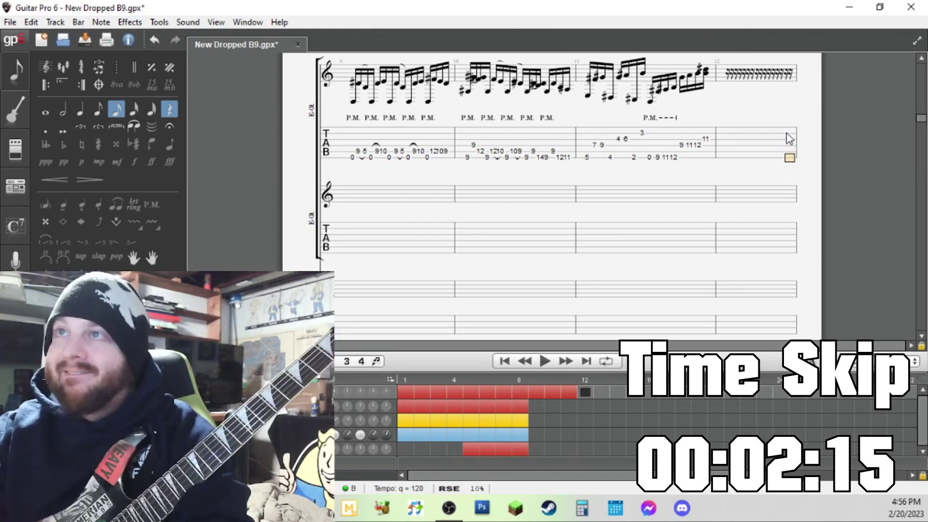
pyautogui.write('7')
pyautogui.press('Left')
pyautogui.write('7')
pyautogui.press('space')
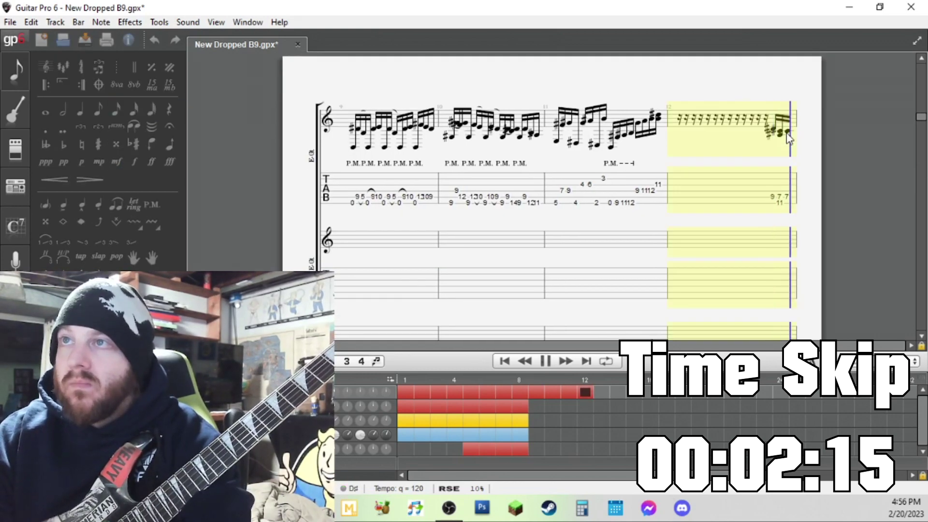
pyautogui.press('space')
pyautogui.press('Left')
pyautogui.write('9')
pyautogui.press('Right')
pyautogui.press('Right')
# Step: Enter the first beat of bar 12 on the first guitar track as third-string 12 and 11, then fifth-string 12 and 10
pyautogui.press('Home')
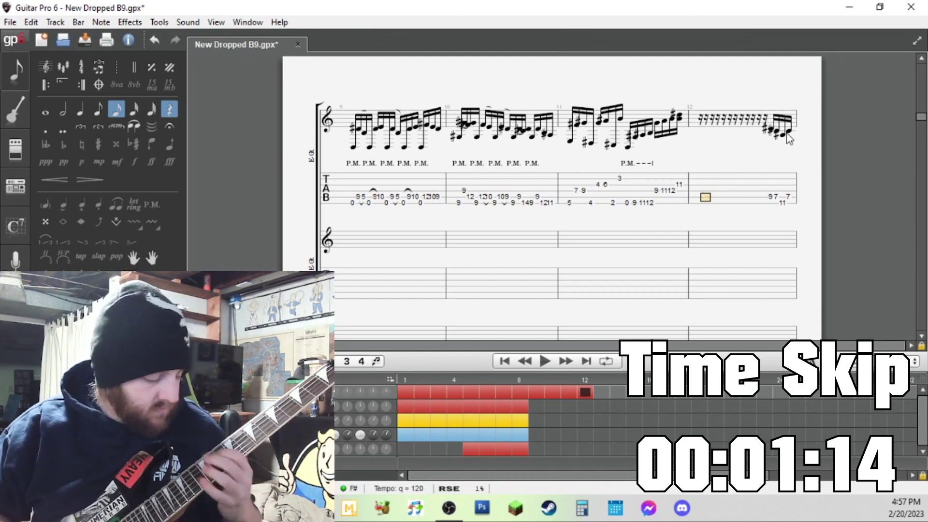
pyautogui.press('Up')
pyautogui.press('Up')
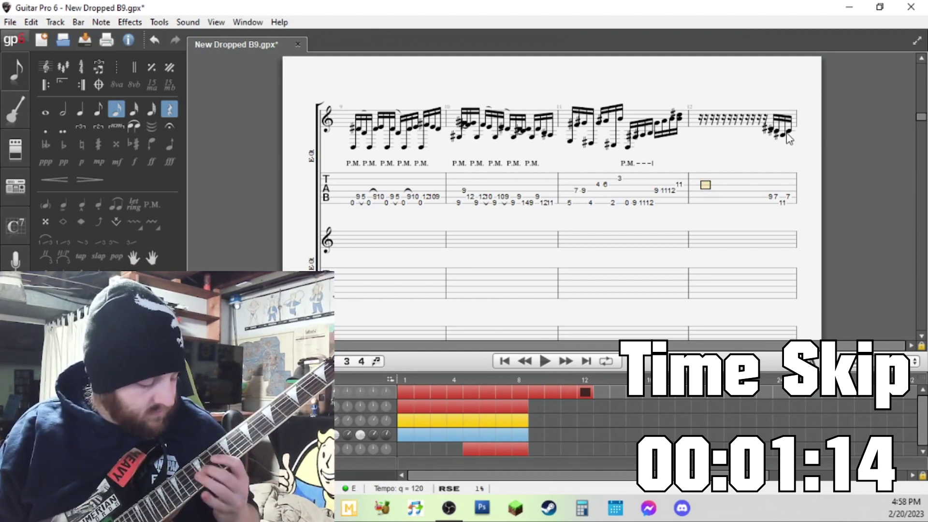
pyautogui.press('1')
pyautogui.press('2')
pyautogui.press('Down')
pyautogui.press('1')
pyautogui.press('1')
pyautogui.press('Down')
pyautogui.press('1')
pyautogui.press('2')
# Step: Enter the second beat of bar 12 as fifth-string 9, fourth-string 11 and 12, and sixth-string 11
pyautogui.press('Down')
pyautogui.press('9')
pyautogui.press('Right')
pyautogui.press('1')
pyautogui.press('1')
pyautogui.press('Down')
pyautogui.press('1')
pyautogui.press('2')
pyautogui.press('Right')
pyautogui.press('Down')
pyautogui.press('Down')
pyautogui.press('1')
pyautogui.press('1')
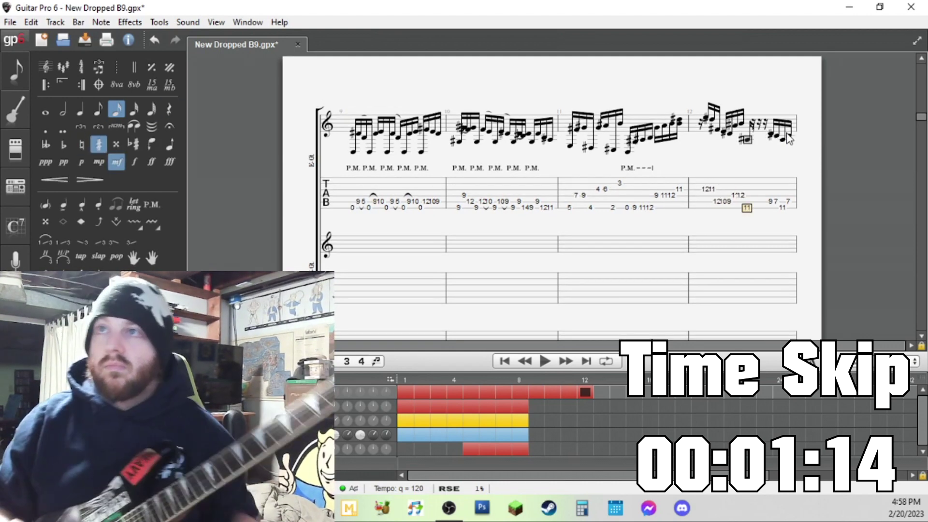
# Step: Fill the third beat of bar 12 with sixth-string 9, fifth-string 9, and fourth-string 9 and 7, and play the riff from bar 9
pyautogui.press('Right')
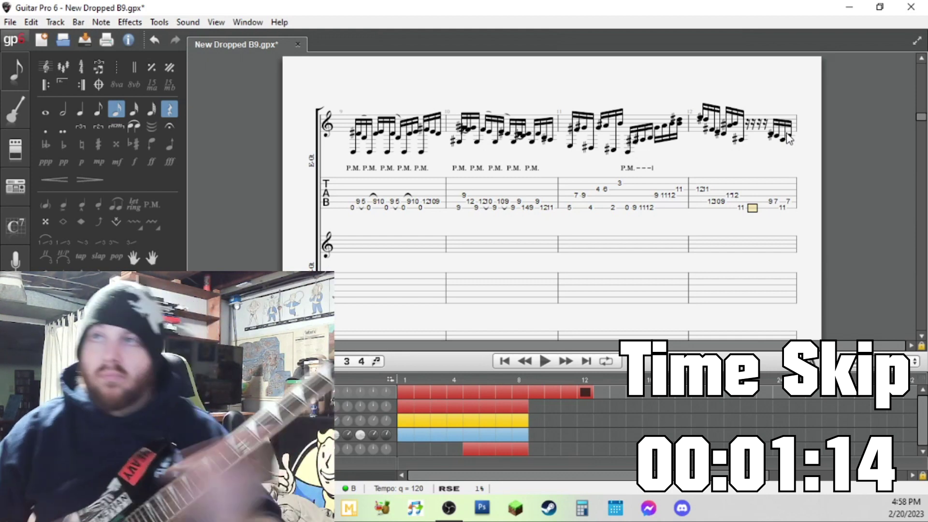
pyautogui.press('9')
pyautogui.press('Right')
pyautogui.press('9')
pyautogui.press('Left')
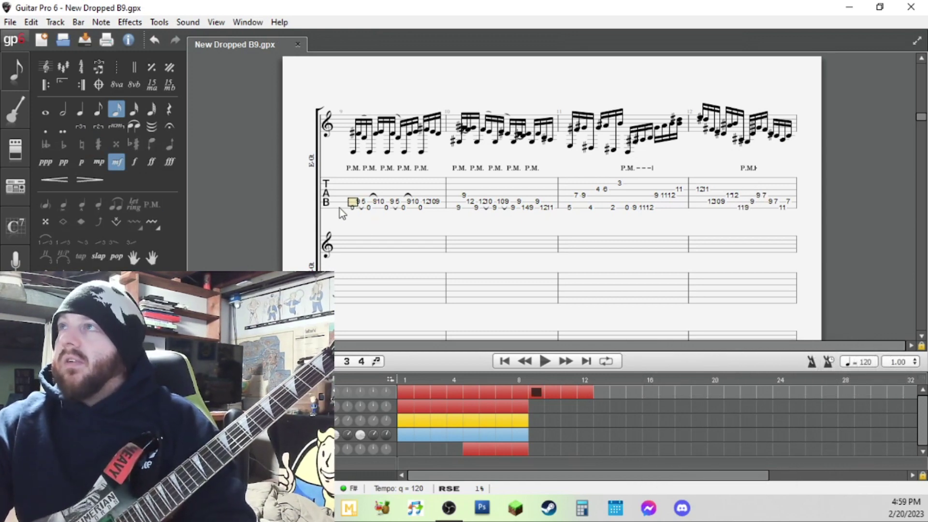
pyautogui.press('space')
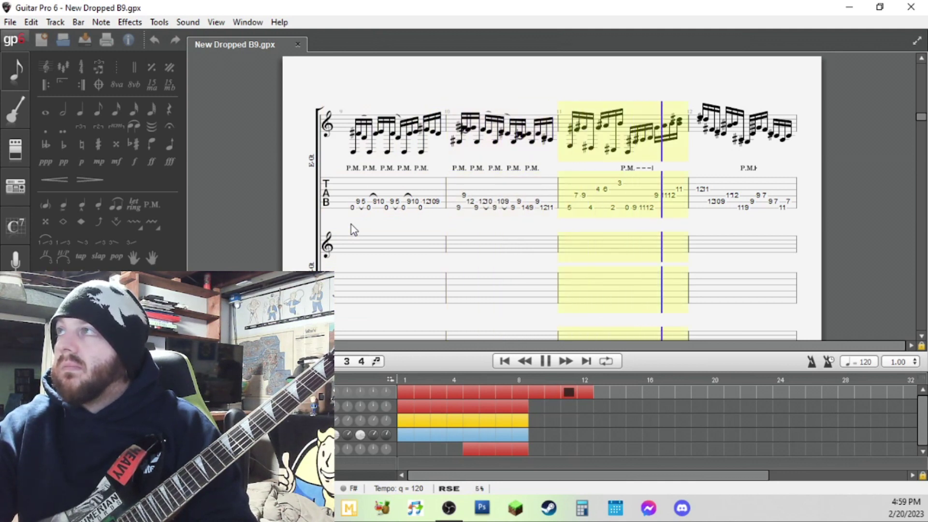
# Step: Copy bars 9–12 of the first guitar track into the second guitar track and play them back
pyautogui.moveTo(535, 392); pyautogui.dragTo(581, 393)
pyautogui.click(534, 409)
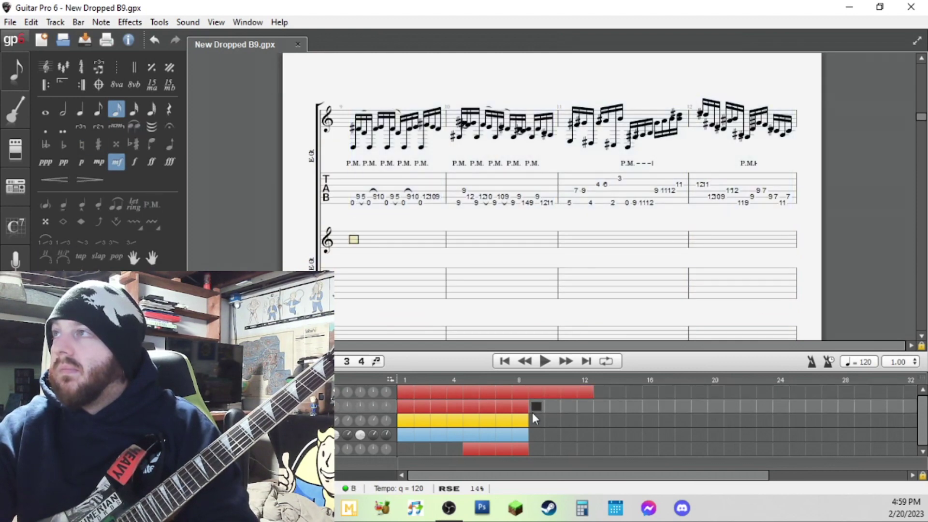
pyautogui.hotkey('ctrl', 'v')
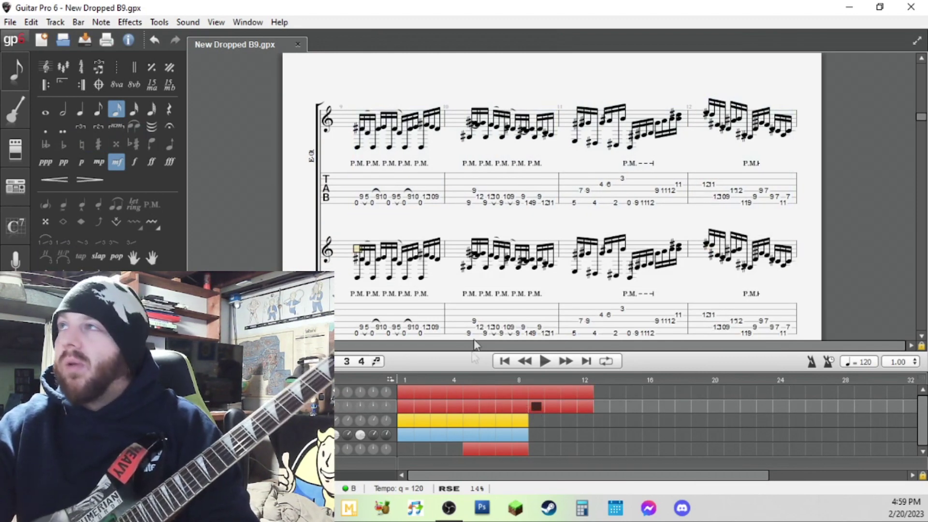
pyautogui.click(341, 190)
pyautogui.press('space')
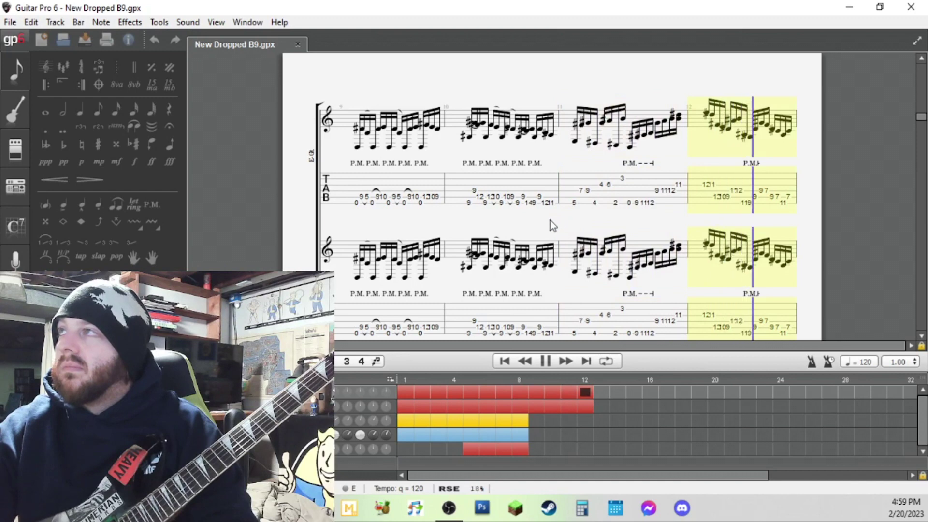
pyautogui.press('space')
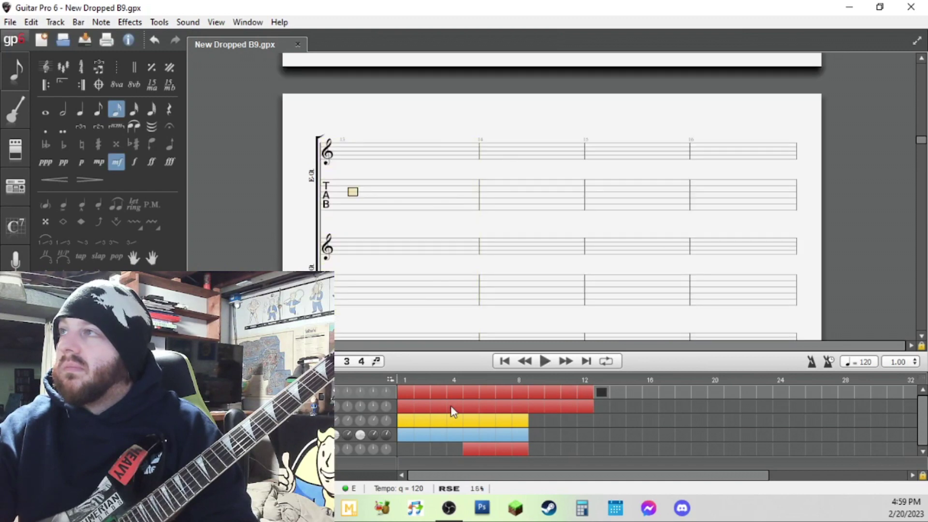
# Step: Copy the guitar riff in bars 9–12 into the same bars of the bass track
pyautogui.click(536, 406)
pyautogui.moveTo(345, 155); pyautogui.dragTo(812, 191)
pyautogui.hotkey('ctrl', 'c')
pyautogui.scroll(-3, 381, 319)
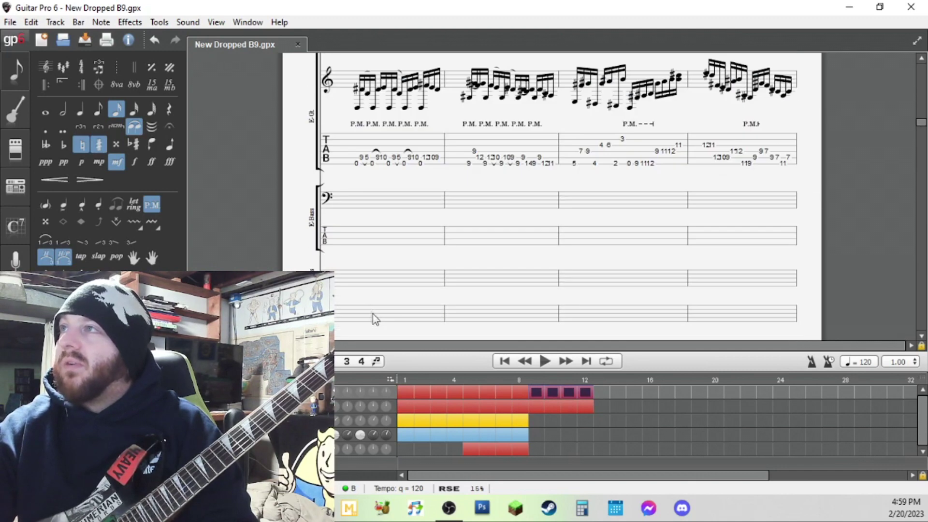
pyautogui.click(367, 246)
pyautogui.hotkey('ctrl', 'v')
# Step: Try to transpose the pasted bass riff in bars 9–12 by shifting all of its notes together
pyautogui.moveTo(365, 265); pyautogui.dragTo(822, 285)
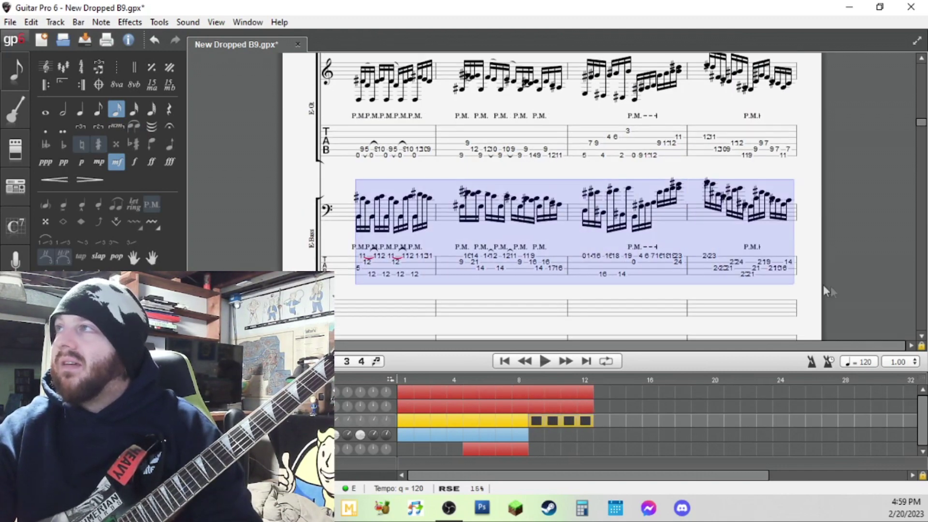
pyautogui.scroll(-2, 817, 288)
pyautogui.hotkey('ctrl', 'Up')
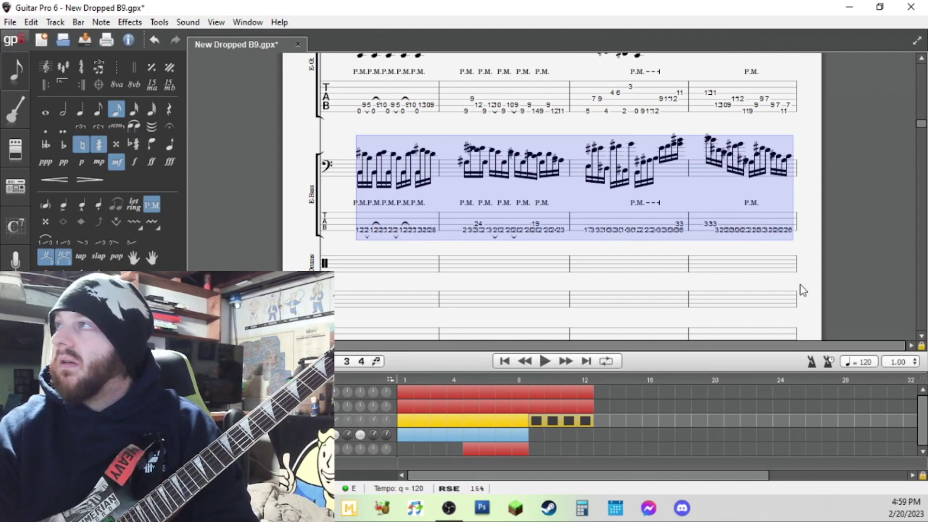
pyautogui.hotkey('ctrl', 'Down')
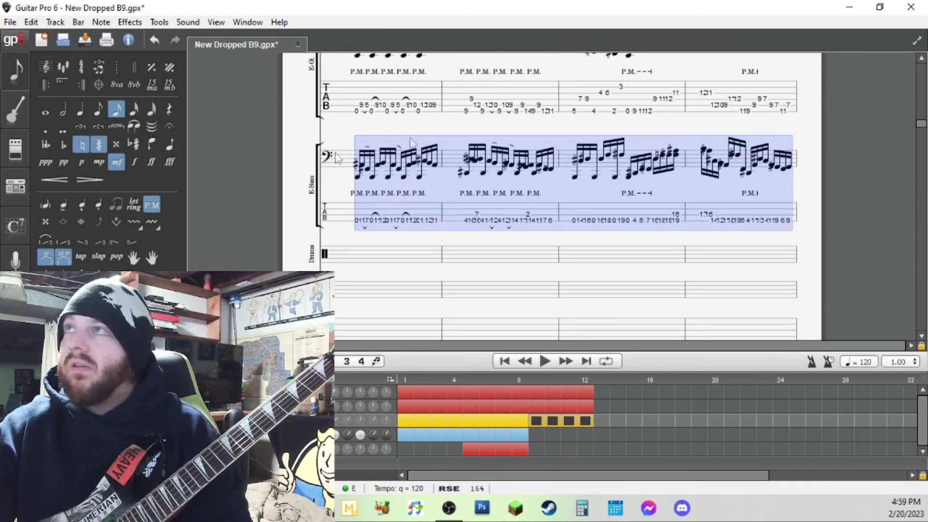
# Step: Undo the pitch shifts made to the bass riff in bars 9–12
pyautogui.click(151, 40)
pyautogui.click(151, 40)
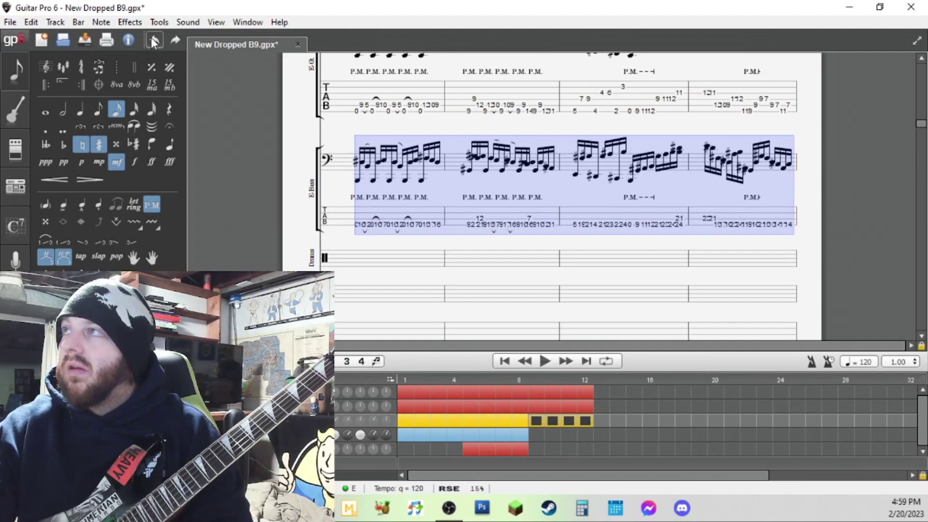
pyautogui.click(151, 40)
pyautogui.click(152, 39)
pyautogui.click(152, 39)
pyautogui.click(152, 39)
pyautogui.click(151, 38)
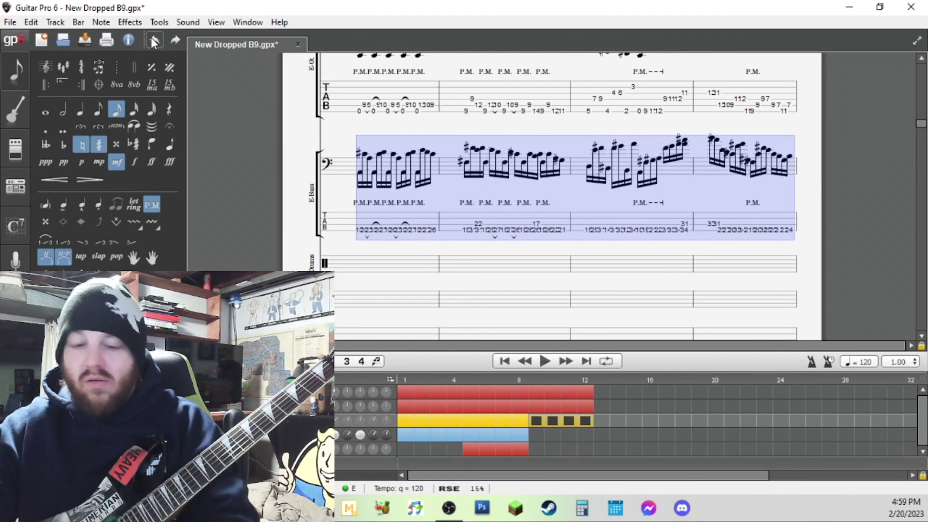
pyautogui.click(153, 37)
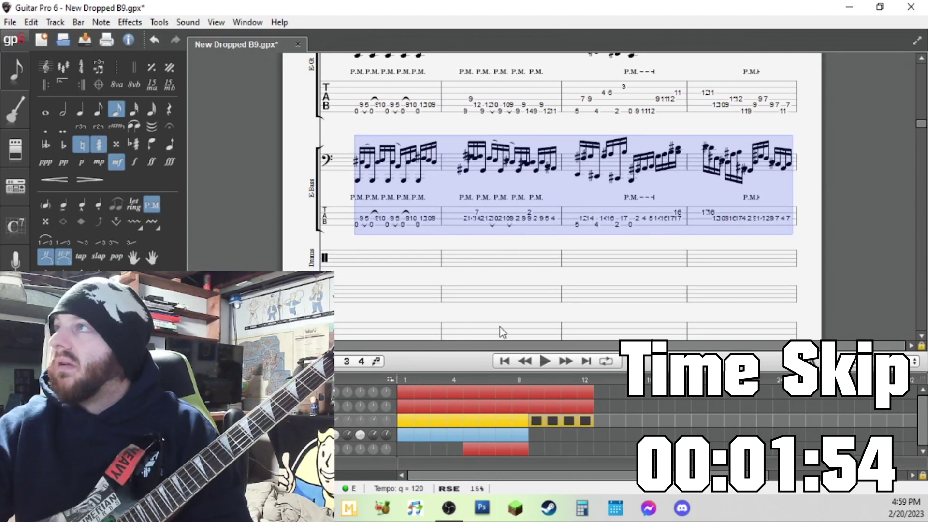
# Step: Move the misplaced bass notes in the first half of bar 10 to the strings that match the guitar fingering
pyautogui.doubleClick(498, 208)
pyautogui.click(477, 213)
pyautogui.hotkey('alt', 'Down')
pyautogui.press('Right')
pyautogui.hotkey('alt', 'Up')
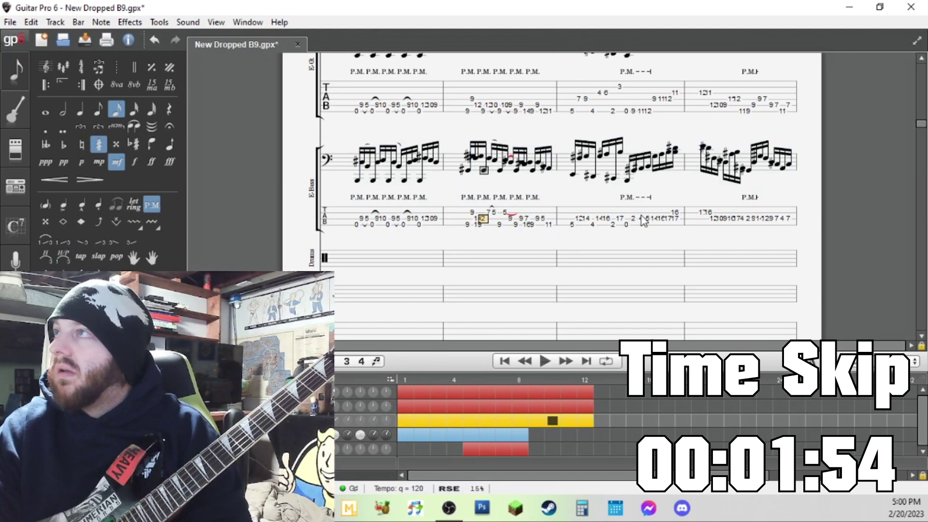
pyautogui.press('Delete')
pyautogui.press('Up')
pyautogui.hotkey('alt', 'Down')
pyautogui.press('Right')
pyautogui.press('Right')
pyautogui.press('Up')
pyautogui.hotkey('alt', 'Down')
pyautogui.press('Right')
pyautogui.press('Up')
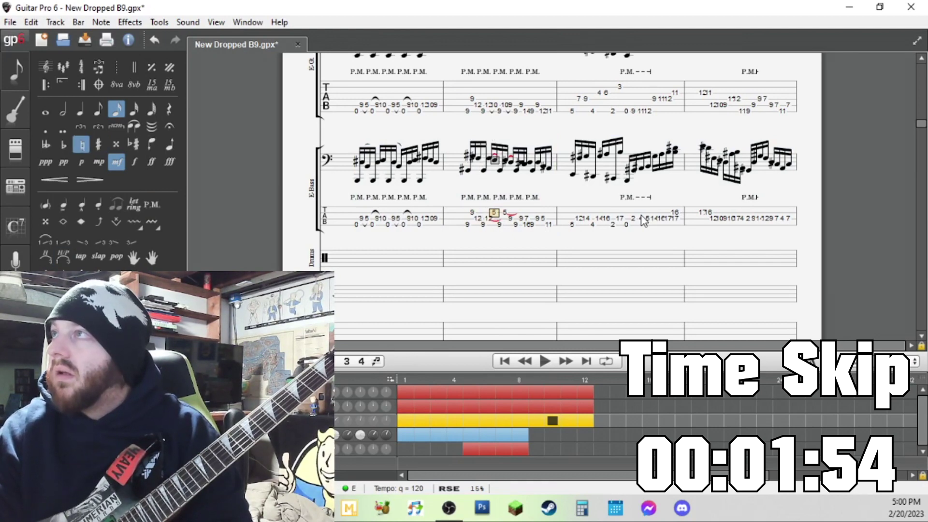
# Step: Move the remaining high-string bass notes of bar 10 to lower strings, including the second-string 4 near the end
pyautogui.hotkey('alt', 'Down')
pyautogui.press('Right')
pyautogui.press('Right')
pyautogui.press('Up')
pyautogui.hotkey('alt', 'Down')
pyautogui.press('Right')
pyautogui.press('Right')
pyautogui.press('Right')
pyautogui.press('Right')
pyautogui.press('Right')
pyautogui.press('Right')
pyautogui.press('Right')
pyautogui.press('Up')
pyautogui.press('Up')
pyautogui.press('Left')
pyautogui.press('Down')
pyautogui.press('Down')
pyautogui.hotkey('alt', 'Down')
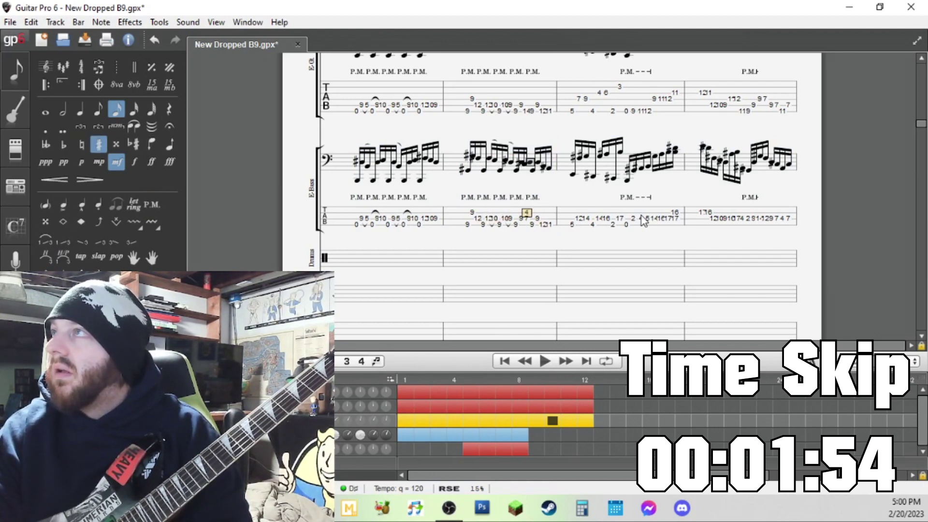
# Step: Move the two upper bass notes in the first beat of bar 11 to second-string 7 and 9
pyautogui.press('Right')
pyautogui.hotkey('alt', 'Up')
pyautogui.press('Right')
pyautogui.hotkey('alt', 'Up')
pyautogui.press('Right')
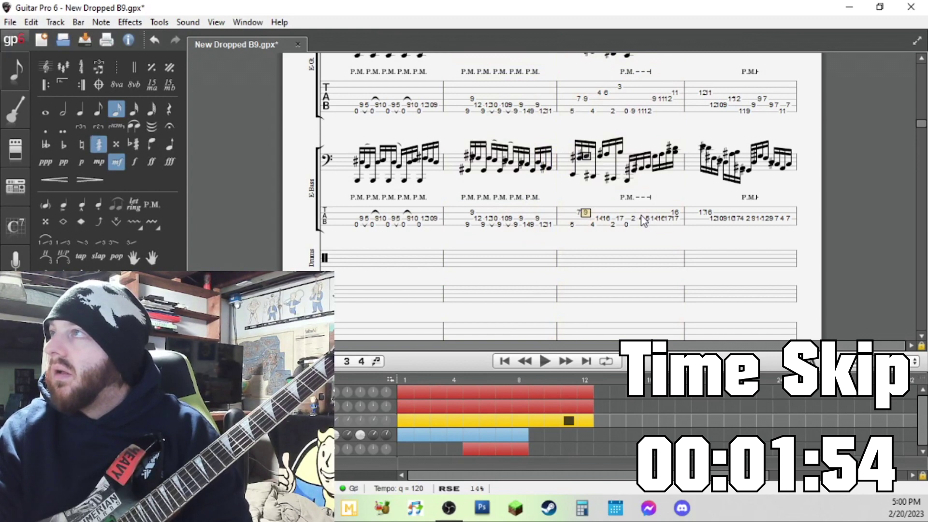
# Step: Rework the rest of bass bar 11 with third-string 2, 4 and 5, fourth-string 9, 11 and 12, and second-string 9, 11 and 12
pyautogui.hotkey('alt', 'Up')
pyautogui.press('Right')
pyautogui.hotkey('alt', 'Up')
pyautogui.press('Right')
pyautogui.hotkey('alt', 'Up')
pyautogui.press('Right')
pyautogui.hotkey('alt', 'Up')
pyautogui.press('Right')
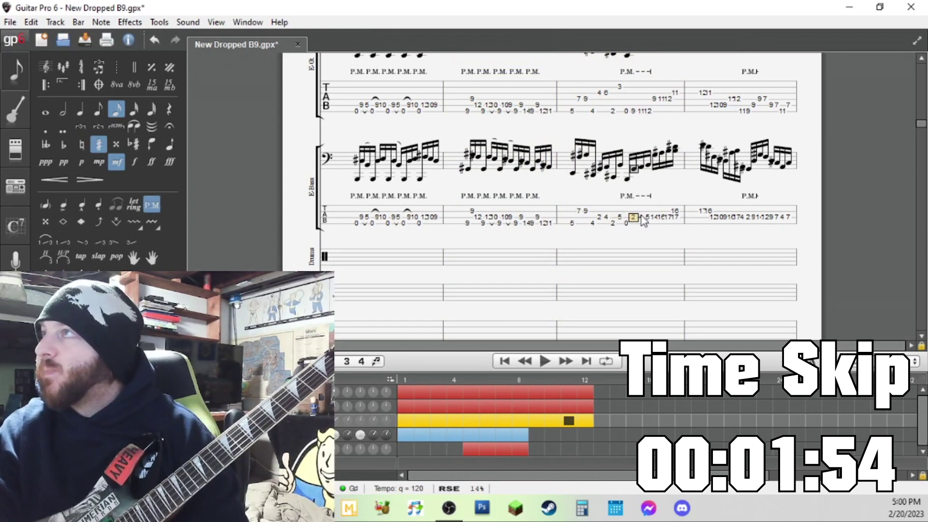
pyautogui.hotkey('alt', 'Down')
pyautogui.write('15')
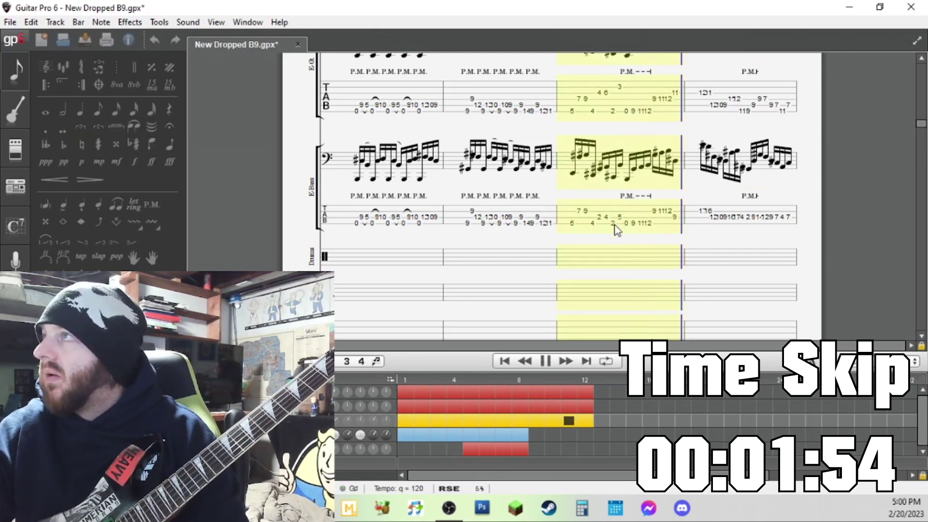
# Step: Refinger the first half of bass bar 12 with first-string 12 and 11, second-string 11 and 12, and fourth-string 11
pyautogui.press('Right')
pyautogui.hotkey('alt', 'Up')
pyautogui.press('Right')
pyautogui.press('Right')
pyautogui.hotkey('alt', 'Up')
pyautogui.press('Right')
pyautogui.hotkey('alt', 'Up')
pyautogui.press('Right')
pyautogui.hotkey('alt', 'Down')
pyautogui.press('Right')
pyautogui.hotkey('alt', 'Down')
pyautogui.press('Right')
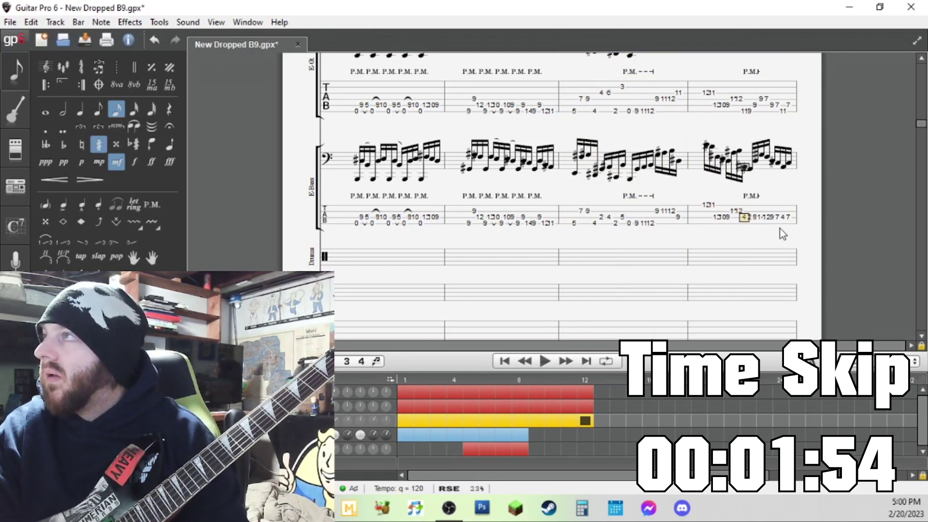
pyautogui.hotkey('alt', 'Down')
# Step: Lower the opening two bass notes of bar 12 to third-string 10 and 9 and play the bar back
pyautogui.click(692, 223)
pyautogui.press('space')
pyautogui.press('space')
pyautogui.click(705, 207)
pyautogui.hotkey('alt', 'Down')
pyautogui.hotkey('alt', 'Down')
pyautogui.write('1610')
pyautogui.press('Right')
pyautogui.press('Up')
pyautogui.press('Up')
pyautogui.hotkey('alt', 'Down')
pyautogui.hotkey('alt', 'Down')
pyautogui.write('9')
pyautogui.press('space')
pyautogui.press('space')
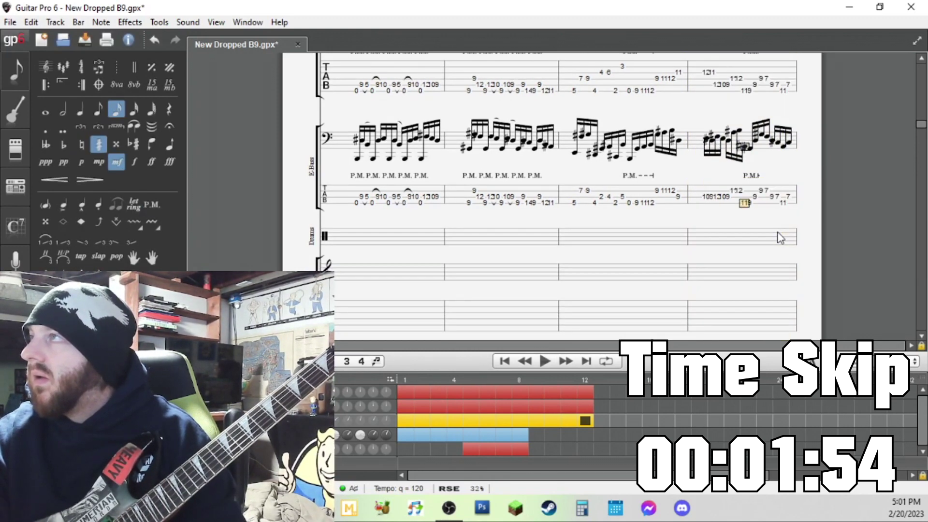
pyautogui.press('Right')
# Step: Enter a whole note at fifth-string 12 in bar 9 of the third guitar track
pyautogui.click(532, 420)
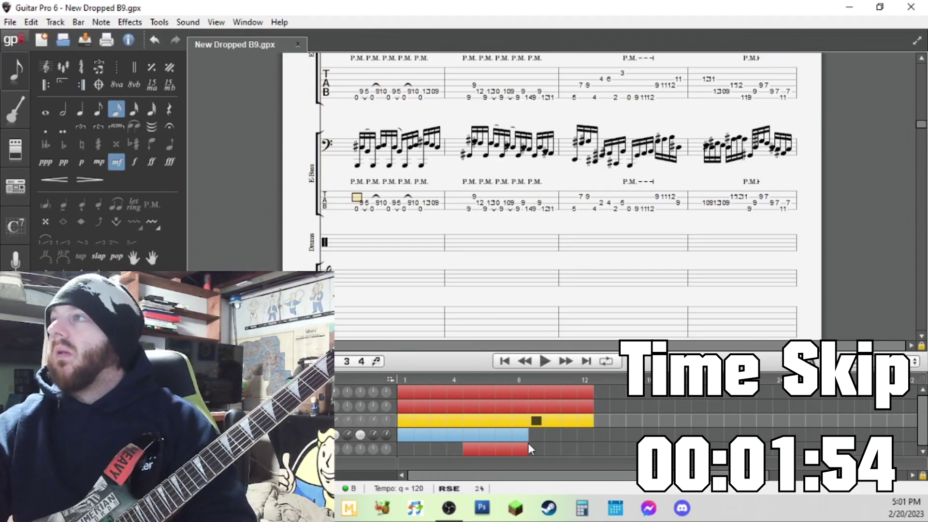
pyautogui.click(535, 450)
pyautogui.write('12')
pyautogui.press('KP_Subtract')
pyautogui.press('KP_Subtract')
pyautogui.press('KP_Subtract')
pyautogui.press('KP_Subtract')
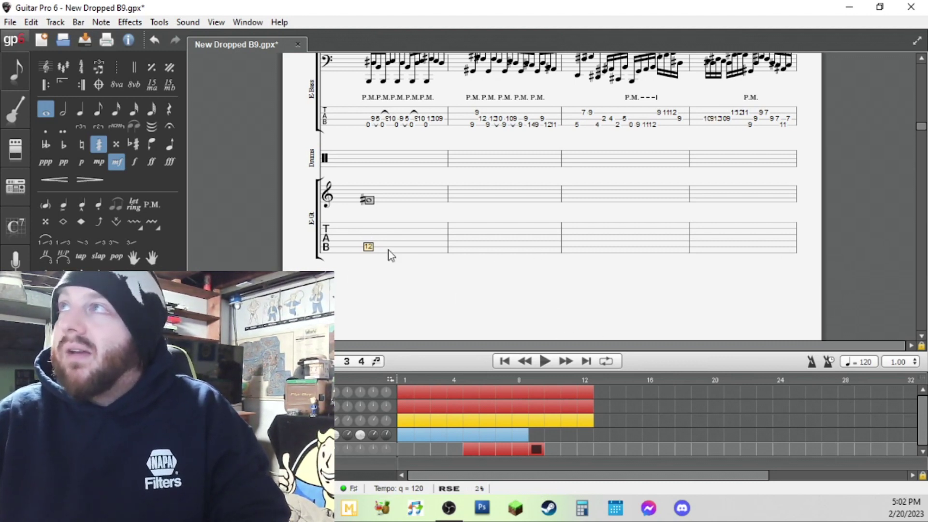
# Step: Play back bar 9 to hear the new lead note against the riff
pyautogui.press('space')
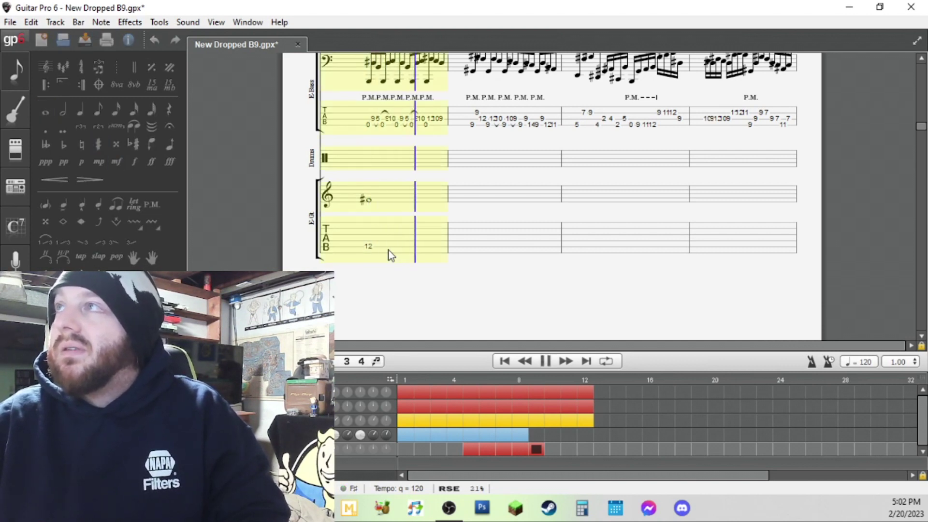
pyautogui.press('space')
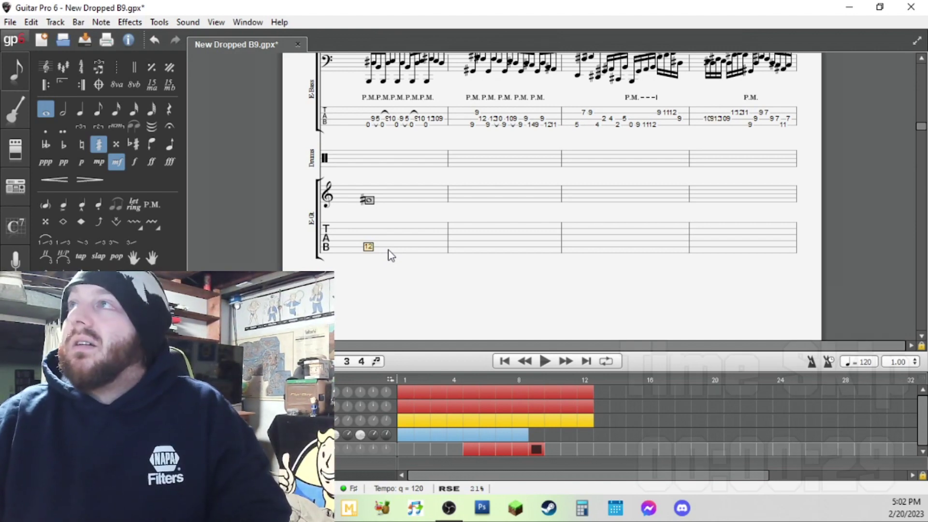
pyautogui.press('space')
pyautogui.press('space')
# Step: Add fifth-string whole notes 14, 17 and 16 to bars 10, 11 and 12 of the third guitar track
pyautogui.press('Right')
pyautogui.write('17')
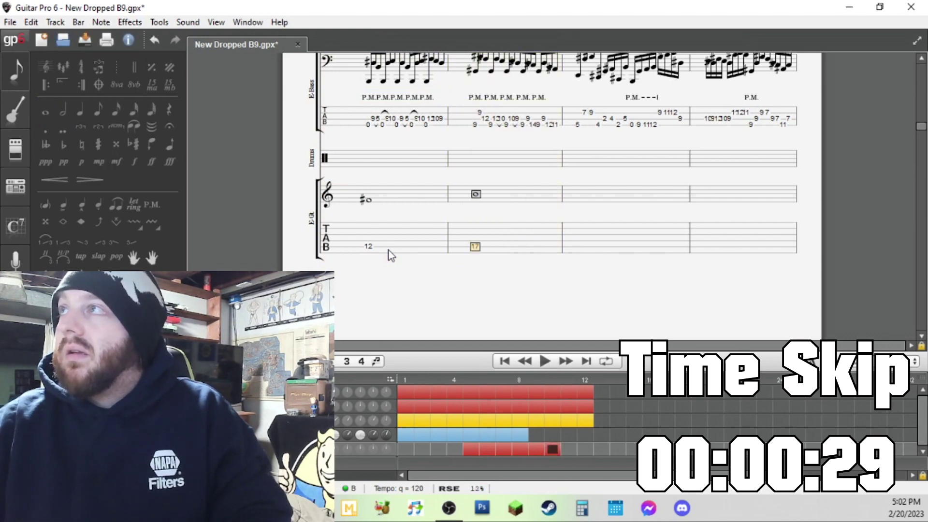
pyautogui.press('Insert')
pyautogui.write('14')
pyautogui.press('space')
pyautogui.press('space')
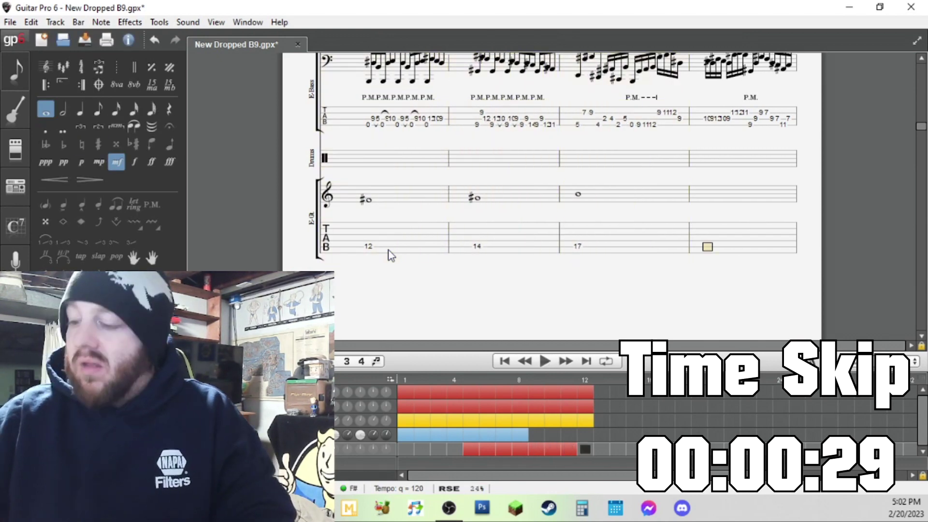
pyautogui.write('16')
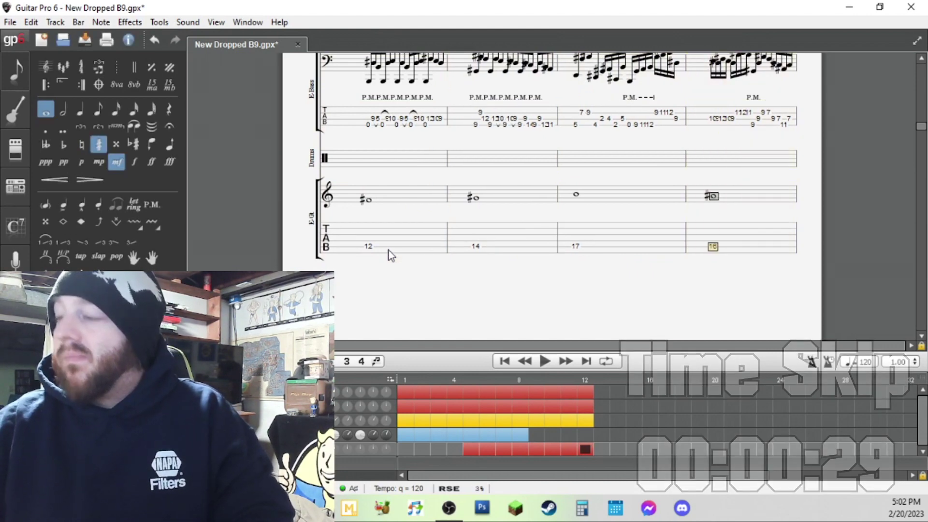
# Step: Shorten the four lead notes in bars 9–12 of the third guitar track to sixteenth notes
pyautogui.moveTo(390, 255); pyautogui.dragTo(762, 253)
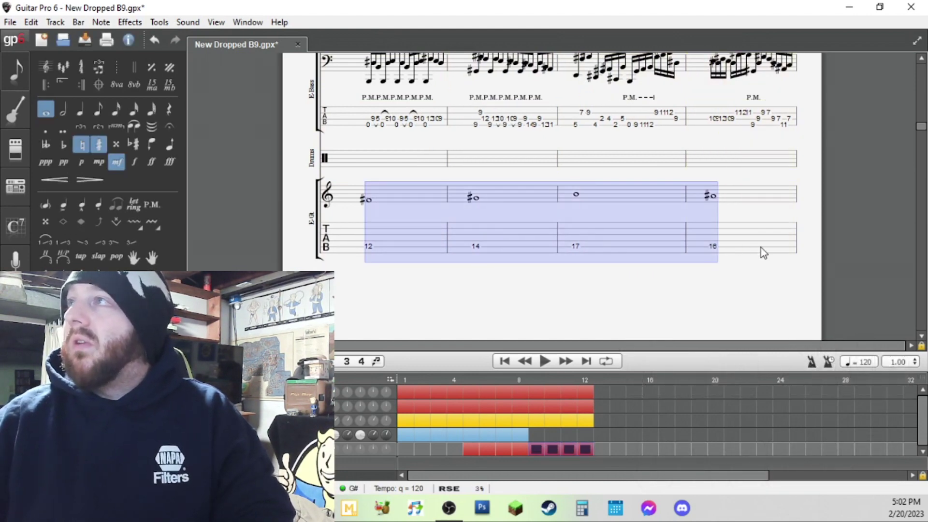
pyautogui.press('-')
pyautogui.press('-')
pyautogui.press('-')
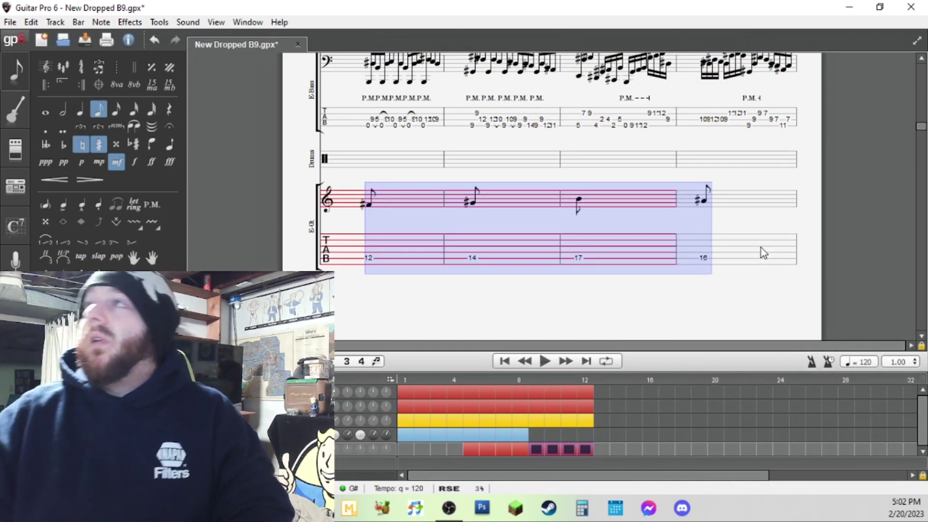
pyautogui.press('-')
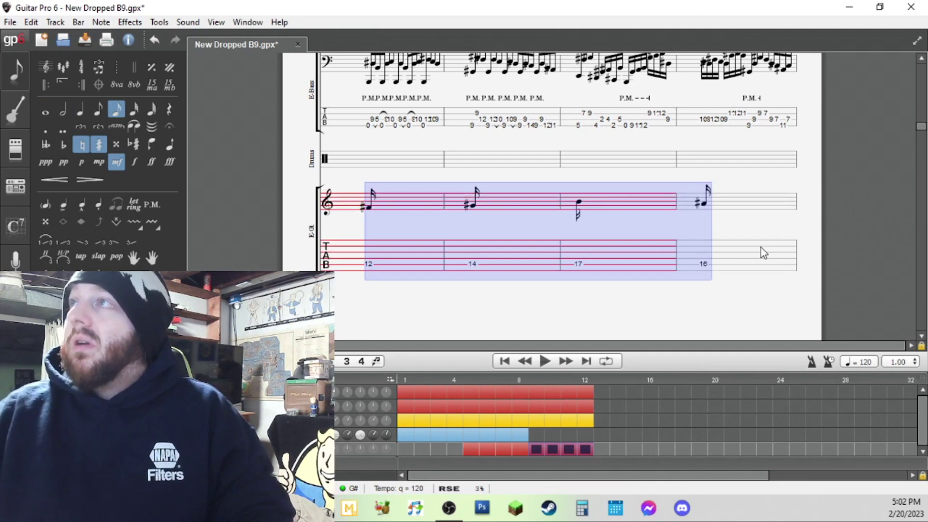
# Step: Turn the bar 9 note of the third guitar track into an octave shape: 14 on the third string and a dead note on the fourth
pyautogui.click(385, 267)
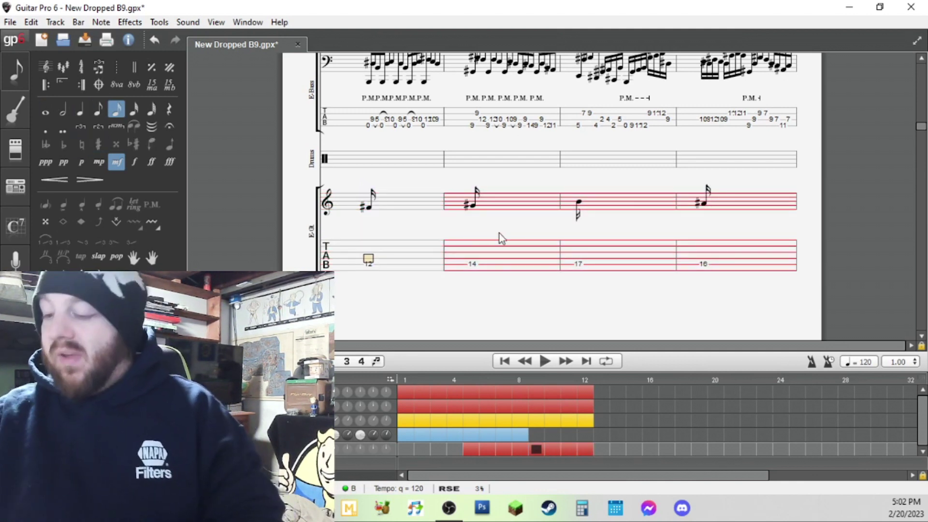
pyautogui.press('Up')
pyautogui.write('12')
pyautogui.press('Up')
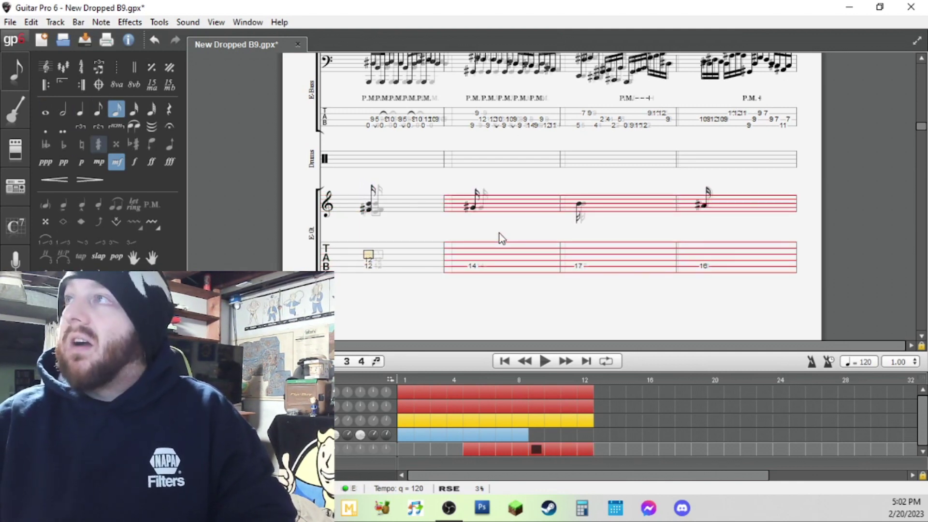
pyautogui.write('14')
pyautogui.press('Down')
pyautogui.press('x')
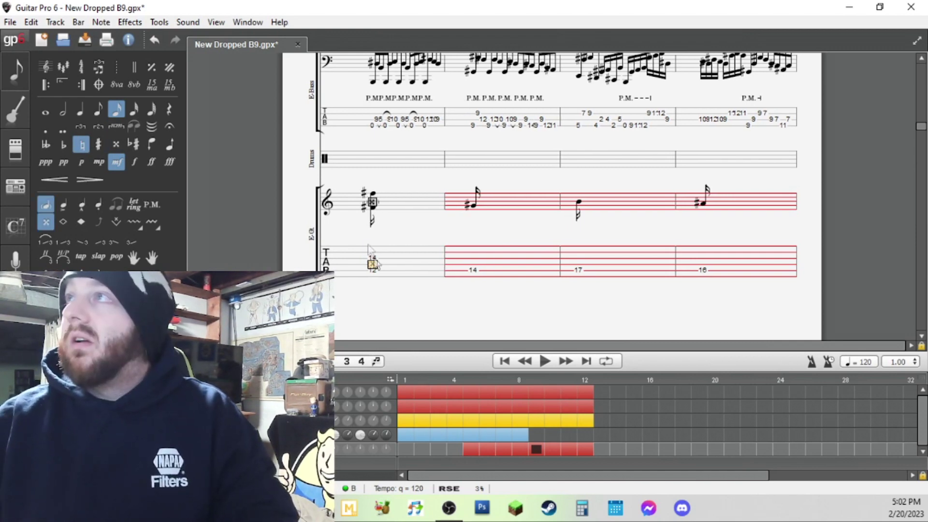
# Step: Extend the muted octave shape to bars 10, 11 and 12 of the third guitar track as 14-x-16, 17-x-19 and 16-x-18
pyautogui.moveTo(380, 265); pyautogui.dragTo(384, 278)
pyautogui.hotkey('ctrl', 'c')
pyautogui.moveTo(486, 251); pyautogui.dragTo(471, 254)
pyautogui.hotkey('ctrl', 'v')
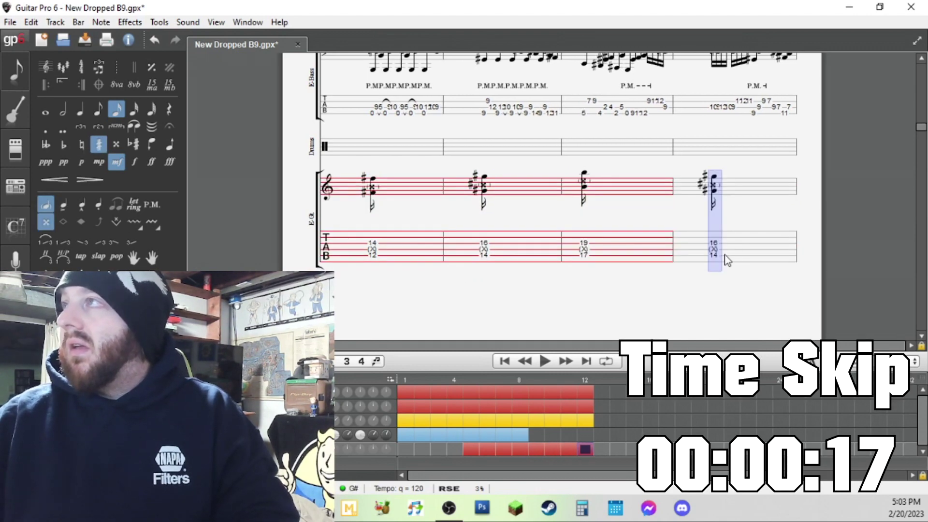
# Step: Fill bar 9 of the third guitar track with repeated sixteenth-note copies of its 12-x-14 octave chord
pyautogui.click(392, 261)
pyautogui.hotkey('ctrl', 'c')
pyautogui.hotkey('ctrl', 'v')
pyautogui.hotkey('ctrl', 'v')
pyautogui.hotkey('ctrl', 'v')
pyautogui.hotkey('ctrl', 'v')
pyautogui.hotkey('ctrl', 'v')
pyautogui.hotkey('ctrl', 'v')
pyautogui.hotkey('ctrl', 'v')
pyautogui.hotkey('ctrl', 'v')
pyautogui.hotkey('ctrl', 'v')
pyautogui.hotkey('ctrl', 'v')
pyautogui.hotkey('ctrl', 'v')
pyautogui.hotkey('ctrl', 'v')
pyautogui.hotkey('ctrl', 'v')
pyautogui.hotkey('ctrl', 'v')
pyautogui.hotkey('ctrl', 'v')
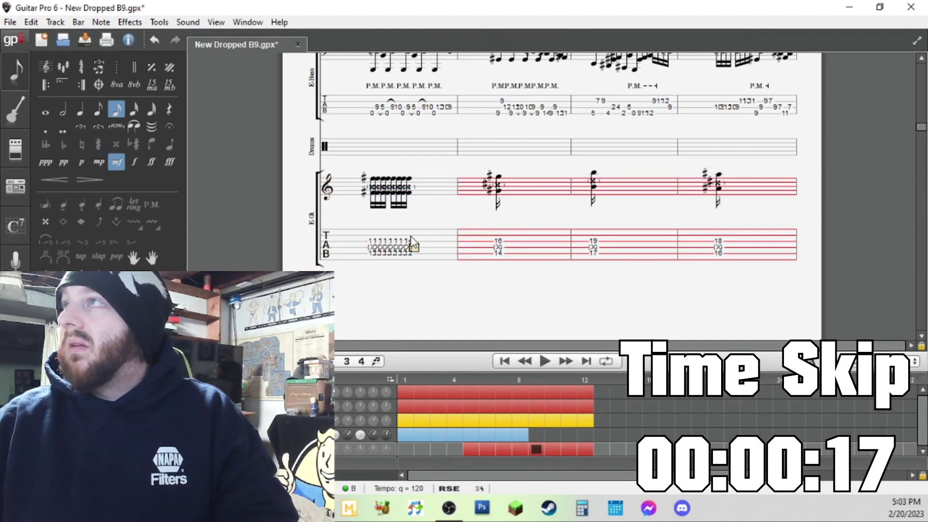
# Step: Fill bar 10 of the third guitar track with repeated sixteenth-note copies of its 14-x-16 octave chord
pyautogui.moveTo(494, 241); pyautogui.dragTo(511, 260)
pyautogui.hotkey('ctrl', 'c')
pyautogui.hotkey('ctrl', 'v')
pyautogui.hotkey('ctrl', 'v')
pyautogui.hotkey('ctrl', 'v')
pyautogui.hotkey('ctrl', 'v')
pyautogui.hotkey('ctrl', 'v')
pyautogui.hotkey('ctrl', 'v')
pyautogui.hotkey('ctrl', 'v')
pyautogui.hotkey('ctrl', 'v')
pyautogui.hotkey('ctrl', 'v')
pyautogui.hotkey('ctrl', 'v')
pyautogui.hotkey('ctrl', 'v')
pyautogui.hotkey('ctrl', 'v')
pyautogui.hotkey('ctrl', 'v')
pyautogui.hotkey('ctrl', 'v')
pyautogui.hotkey('ctrl', 'v')
# Step: Fill bar 11 of the third guitar track with repeated sixteenth-note copies of its 17-x-19 octave chord
pyautogui.moveTo(601, 242); pyautogui.dragTo(622, 256)
pyautogui.hotkey('ctrl', 'c')
pyautogui.hotkey('ctrl', 'v')
pyautogui.hotkey('ctrl', 'v')
pyautogui.hotkey('ctrl', 'v')
pyautogui.hotkey('ctrl', 'v')
pyautogui.hotkey('ctrl', 'v')
pyautogui.hotkey('ctrl', 'v')
pyautogui.hotkey('ctrl', 'v')
pyautogui.hotkey('ctrl', 'v')
pyautogui.hotkey('ctrl', 'v')
pyautogui.hotkey('ctrl', 'v')
pyautogui.hotkey('ctrl', 'v')
pyautogui.hotkey('ctrl', 'v')
pyautogui.hotkey('ctrl', 'v')
pyautogui.hotkey('ctrl', 'v')
pyautogui.hotkey('ctrl', 'v')
# Step: Fill bar 12 of the third guitar track with repeated sixteenth-note copies of its 16-x-18 octave chord
pyautogui.moveTo(723, 238); pyautogui.dragTo(750, 252)
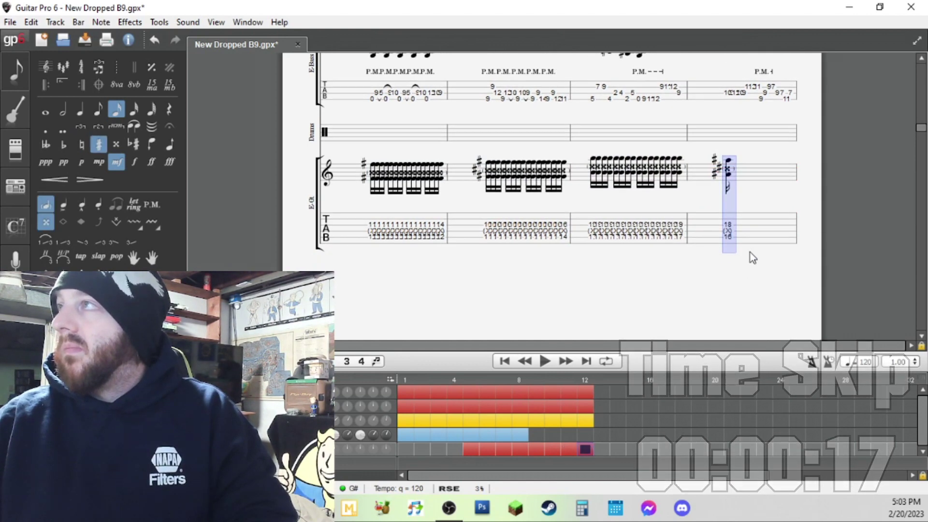
pyautogui.hotkey('ctrl', 'c')
pyautogui.hotkey('ctrl', 'v')
pyautogui.hotkey('ctrl', 'v')
pyautogui.hotkey('ctrl', 'v')
pyautogui.hotkey('ctrl', 'v')
pyautogui.hotkey('ctrl', 'v')
pyautogui.hotkey('ctrl', 'v')
pyautogui.hotkey('ctrl', 'v')
pyautogui.hotkey('ctrl', 'v')
pyautogui.hotkey('ctrl', 'v')
pyautogui.hotkey('ctrl', 'v')
pyautogui.hotkey('ctrl', 'v')
pyautogui.hotkey('ctrl', 'v')
pyautogui.hotkey('ctrl', 'v')
pyautogui.hotkey('ctrl', 'v')
pyautogui.hotkey('ctrl', 'v')
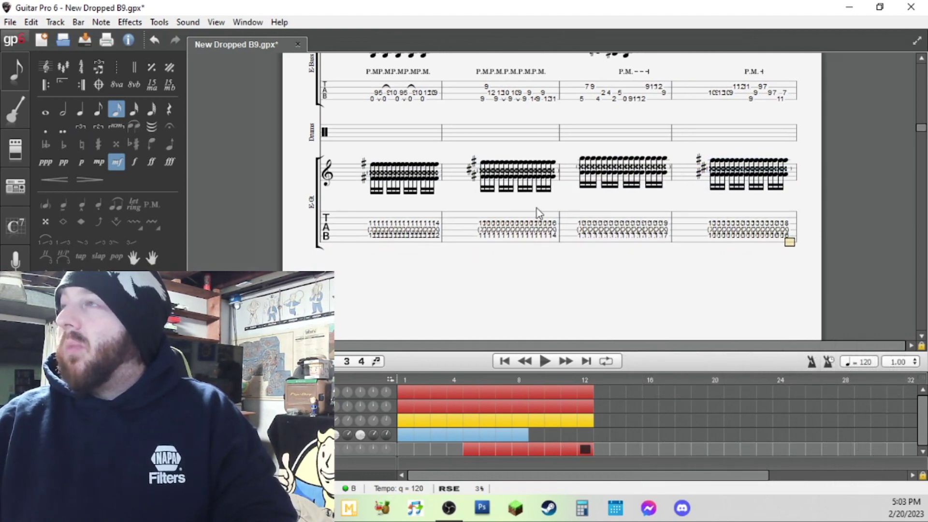
# Step: Play back the section from bar 9 to hear the octave lead against the riff
pyautogui.click(356, 208)
pyautogui.press('Up')
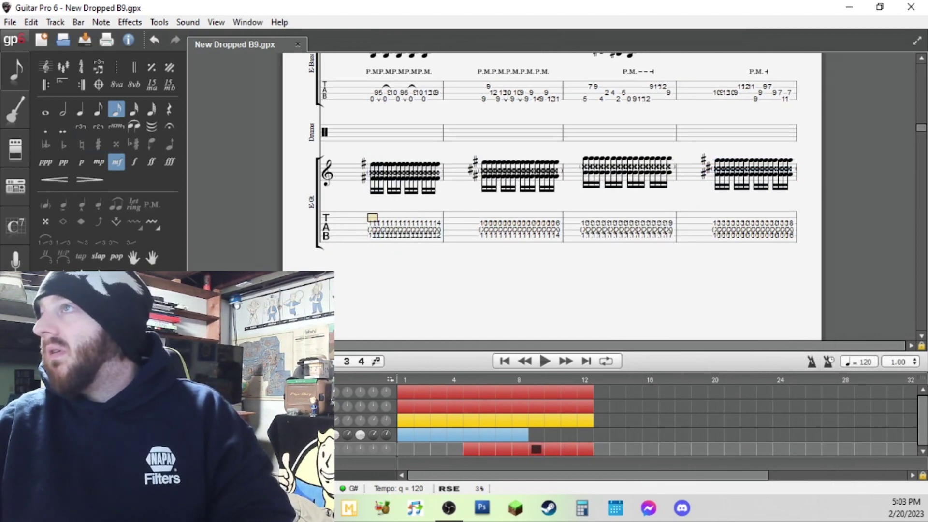
pyautogui.press('space')
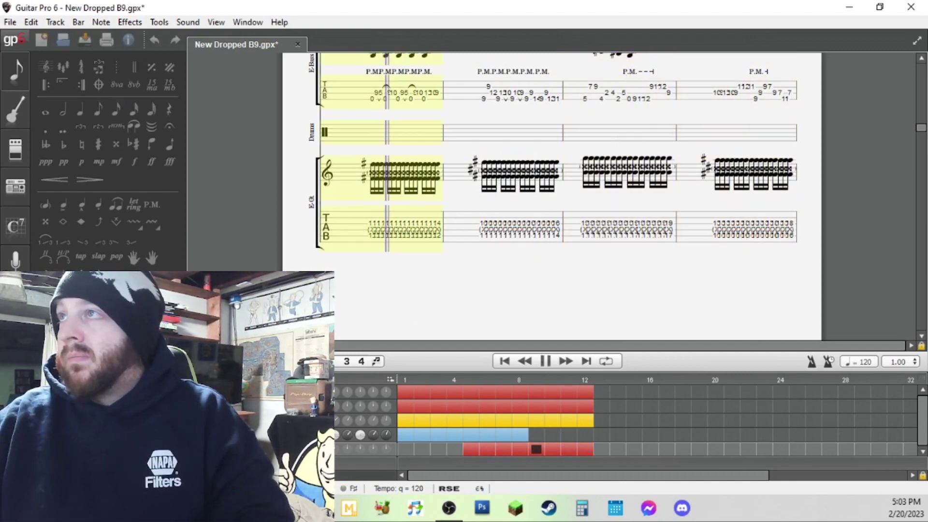
pyautogui.press('space')
# Step: Enclose bars 9–12 in a repeat and play the section back from bar 9
pyautogui.click(537, 392)
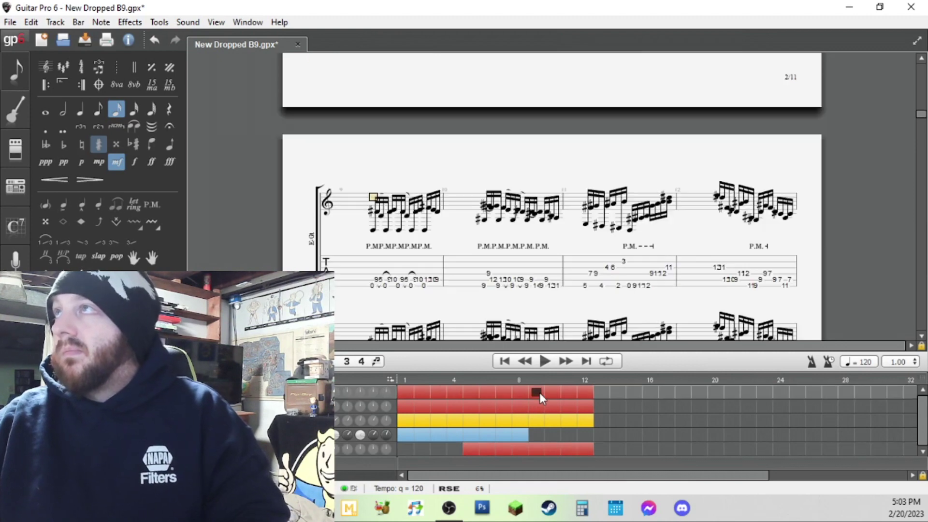
pyautogui.click(44, 85)
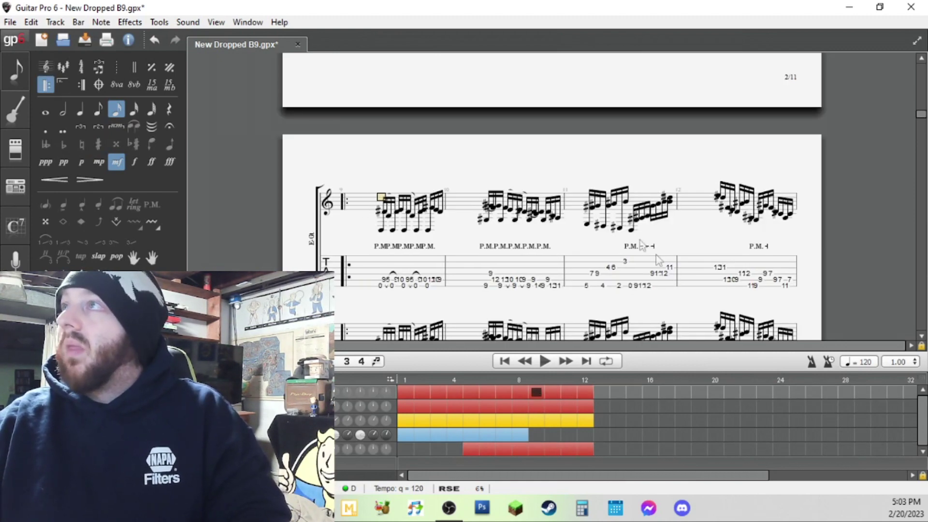
pyautogui.click(80, 85)
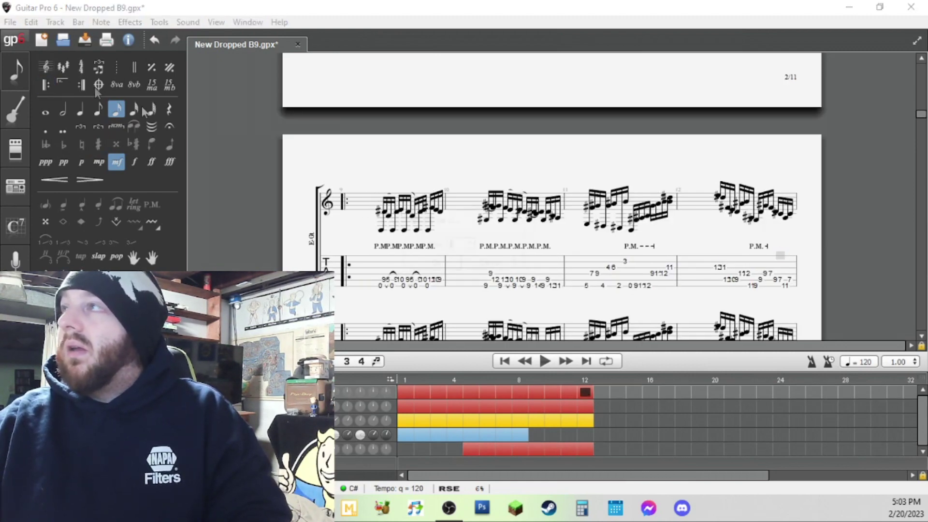
pyautogui.click(439, 263)
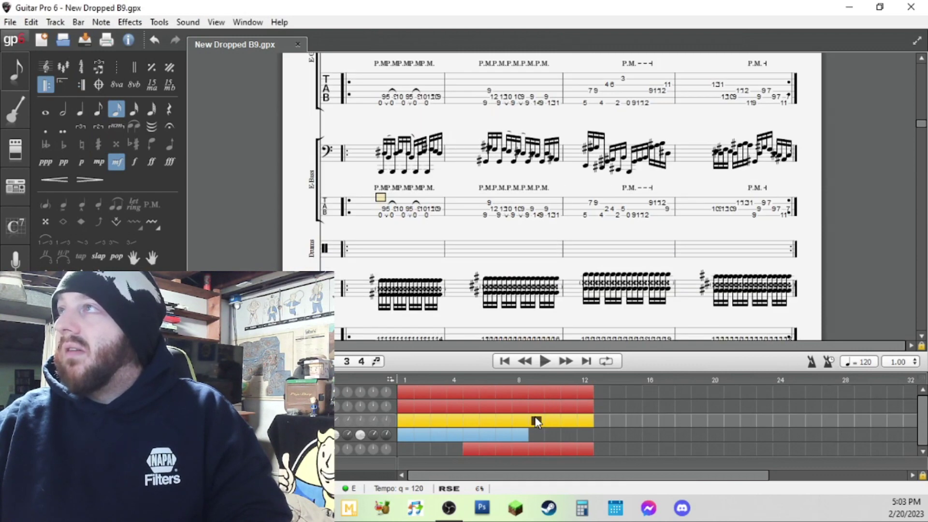
pyautogui.click(537, 434)
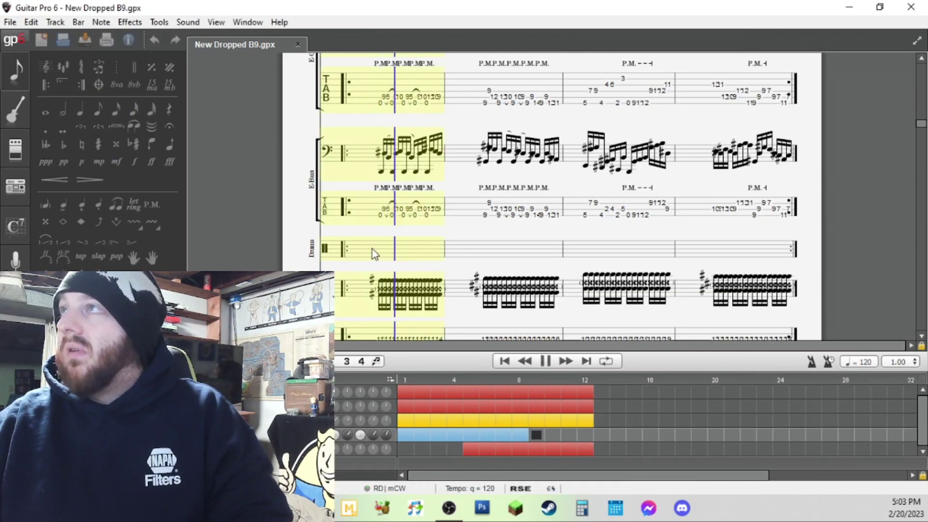
pyautogui.press('space')
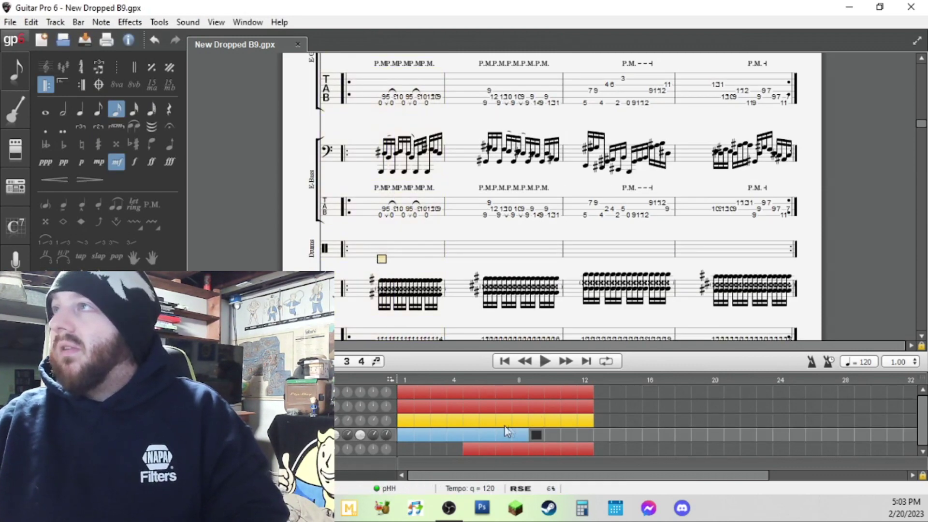
# Step: Enter a sixteenth-note kick (36) followed by a snare hit in bar 13 of the drum track, with the instrument panel shown
pyautogui.click(597, 438)
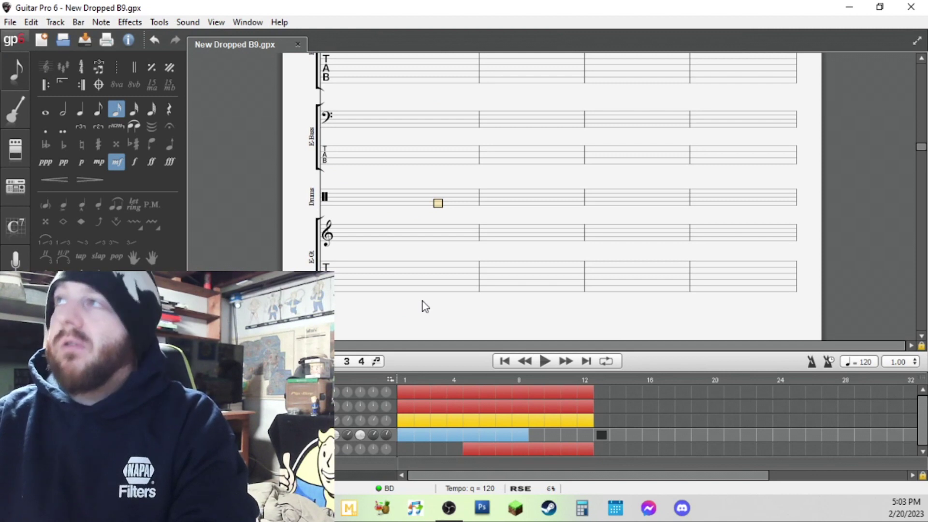
pyautogui.write('36')
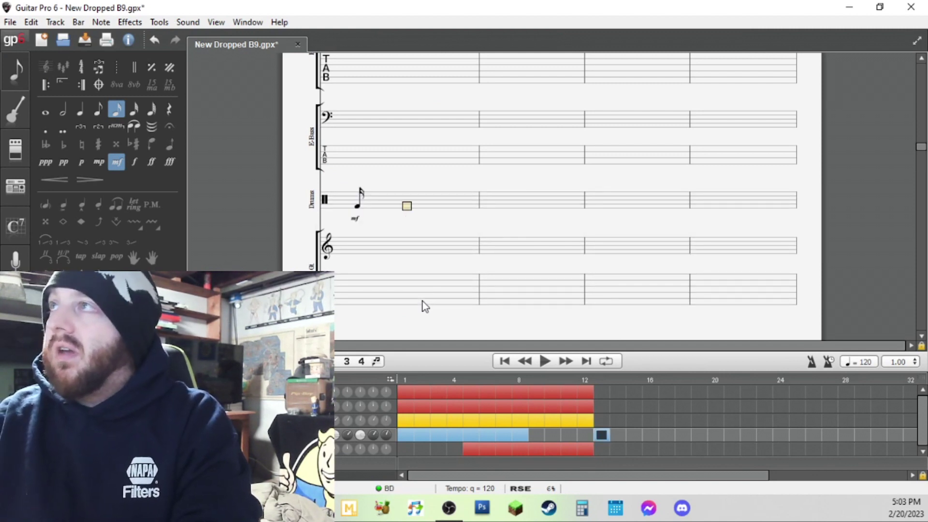
pyautogui.click(216, 22)
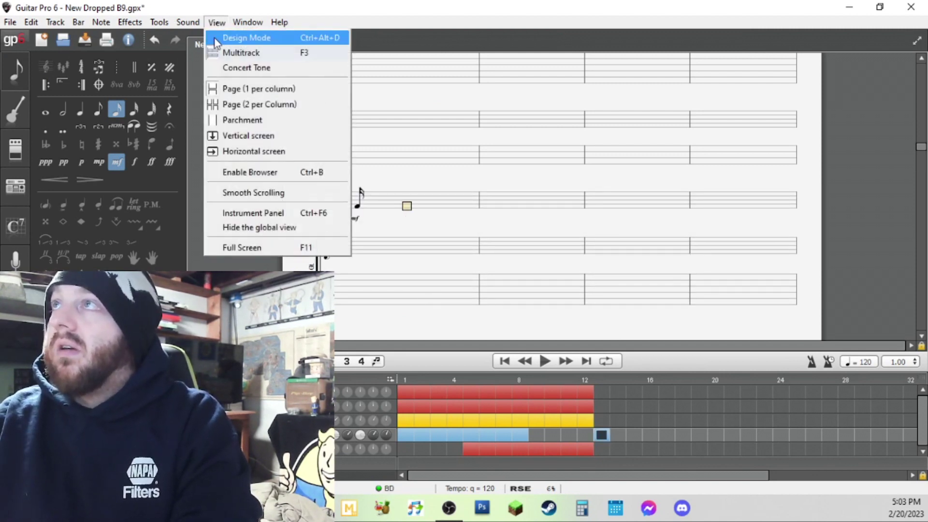
pyautogui.click(281, 212)
pyautogui.click(122, 160)
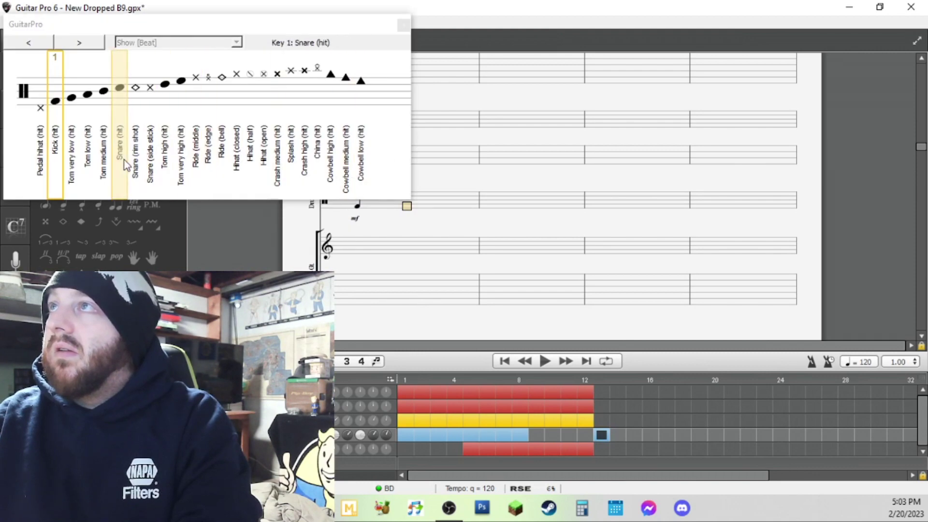
pyautogui.click(250, 145)
pyautogui.moveTo(244, 16); pyautogui.dragTo(261, 1)
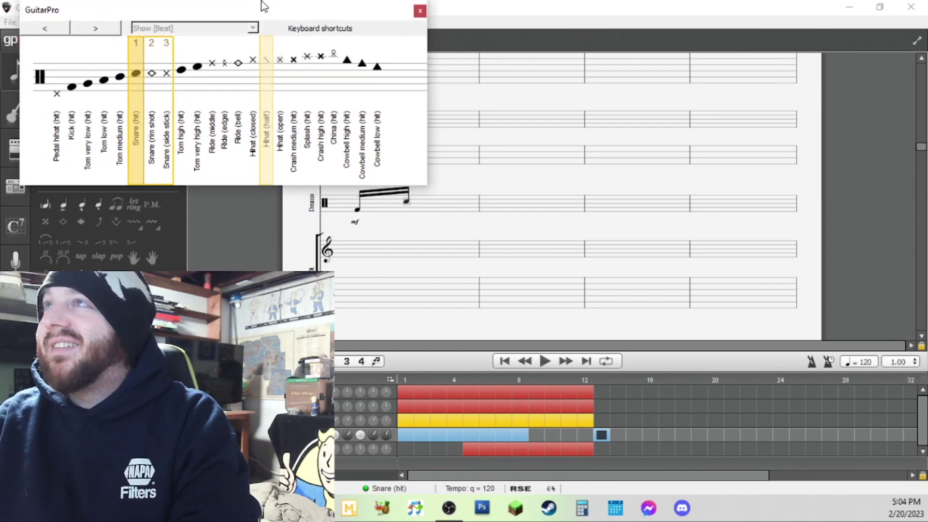
# Step: Play back the kick–snare pair in drum bar 13 and paste three more copies of it
pyautogui.click(360, 204)
pyautogui.press('space')
pyautogui.press('space')
pyautogui.click(437, 208)
pyautogui.hotkey('ctrl', 'v')
pyautogui.hotkey('ctrl', 'v')
pyautogui.hotkey('ctrl', 'v')
# Step: Split the second kick of beat one in drum bar 13 into two thirty-second-note kicks and play it back
pyautogui.click(404, 209)
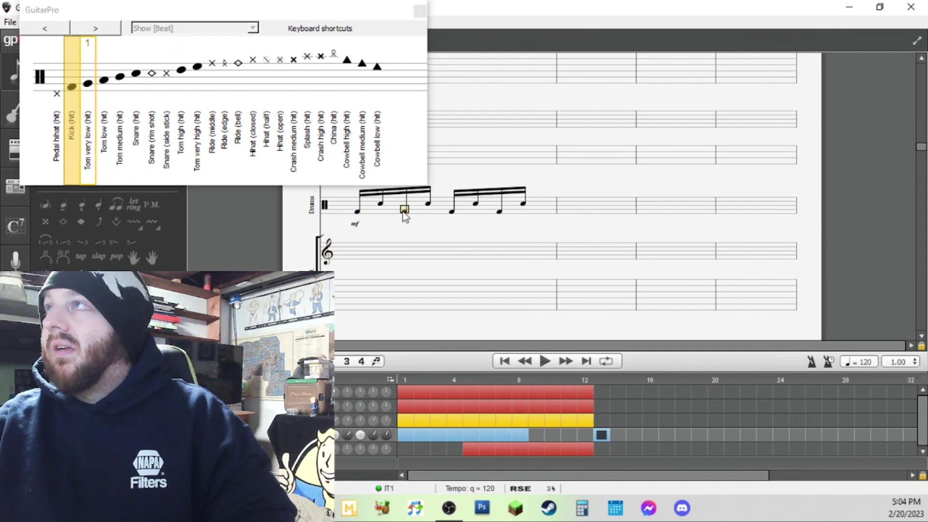
pyautogui.press('Delete')
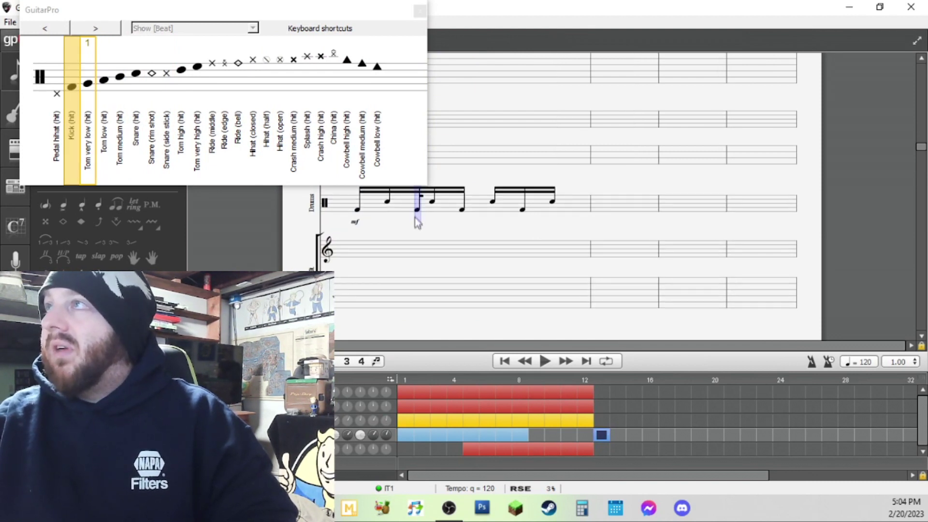
pyautogui.click(417, 209)
pyautogui.hotkey('ctrl', 'v')
pyautogui.press('space')
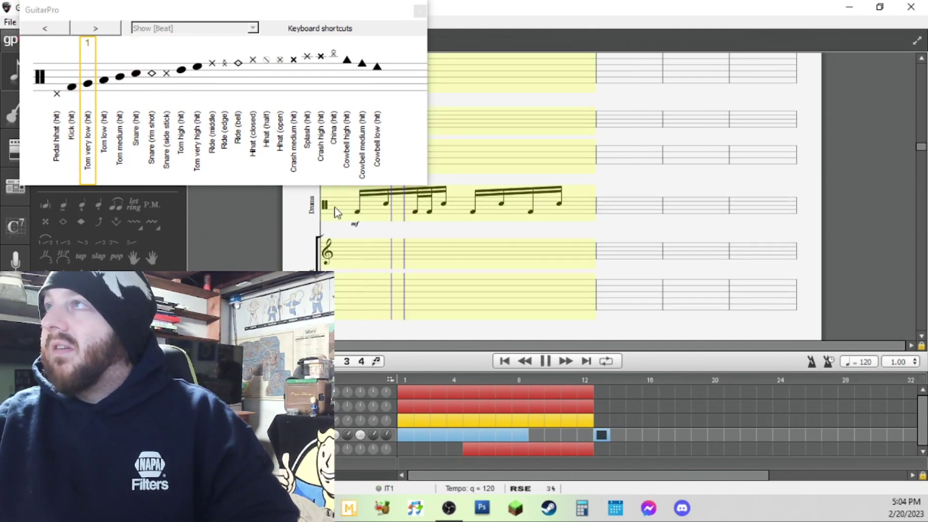
pyautogui.press('space')
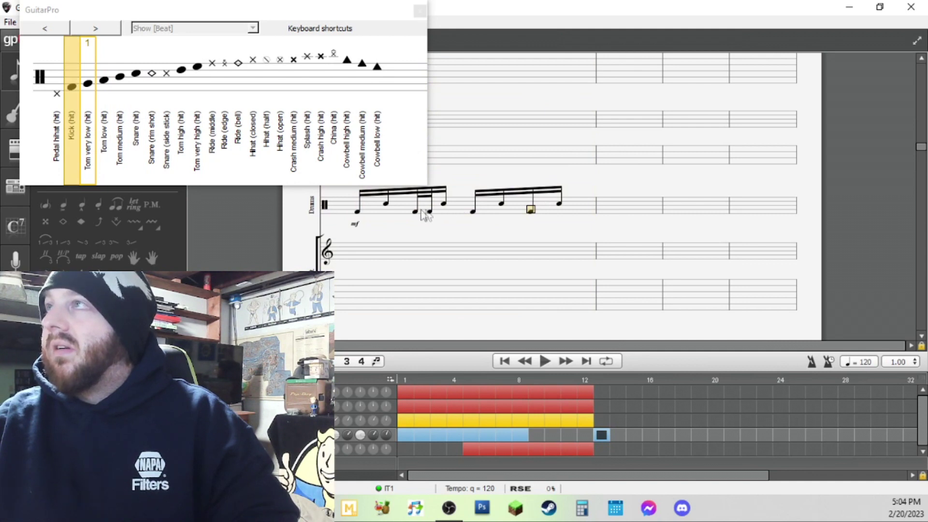
# Step: Copy the double kick into the second beat of drum bar 13 and play the bar back
pyautogui.moveTo(415, 213); pyautogui.dragTo(451, 226)
pyautogui.click(538, 208)
pyautogui.hotkey('ctrl', 'v')
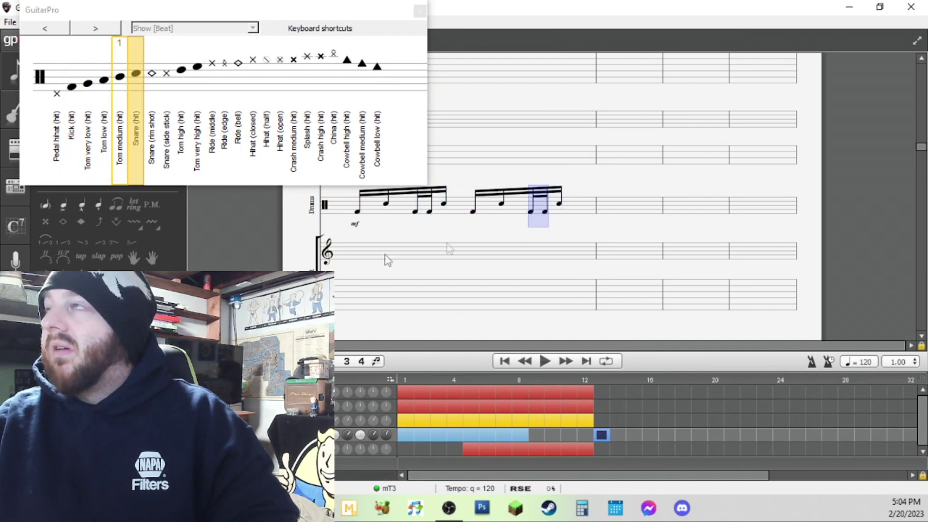
pyautogui.press('space')
pyautogui.press('space')
# Step: Paste three more sixteenth-note kick–snare pairs after the second beat of drum bar 13
pyautogui.moveTo(358, 215); pyautogui.dragTo(397, 225)
pyautogui.hotkey('ctrl', 'c')
pyautogui.hotkey('ctrl', 'v')
pyautogui.hotkey('ctrl', 'v')
pyautogui.hotkey('ctrl', 'v')
# Step: Complete beat four of drum bar 13 with the double kick and snare, and play the bar back
pyautogui.doubleClick(482, 213)
pyautogui.click(482, 212)
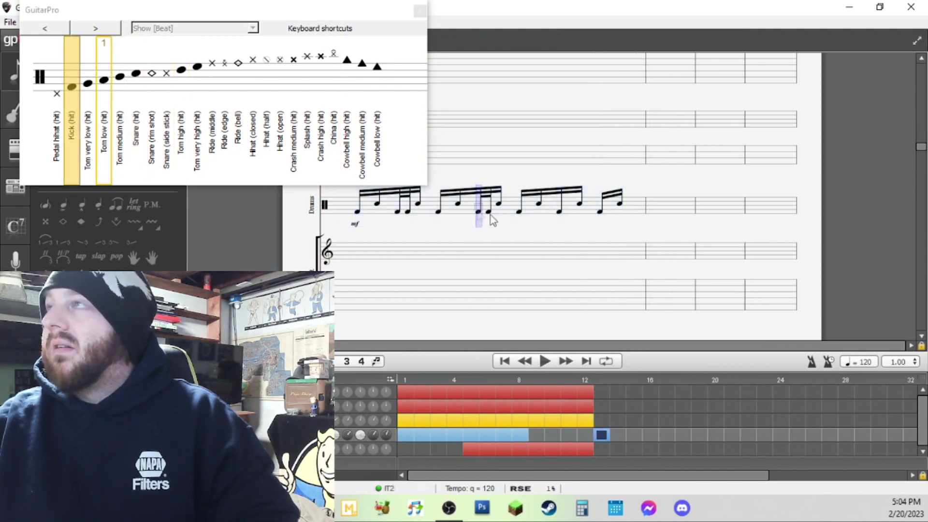
pyautogui.hotkey('ctrl', 'c')
pyautogui.click(636, 205)
pyautogui.hotkey('ctrl', 'v')
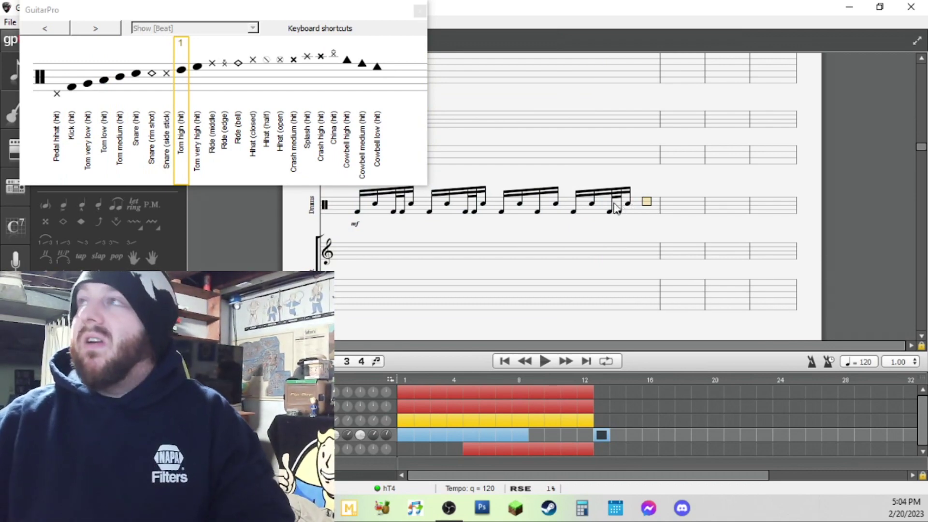
pyautogui.press('space')
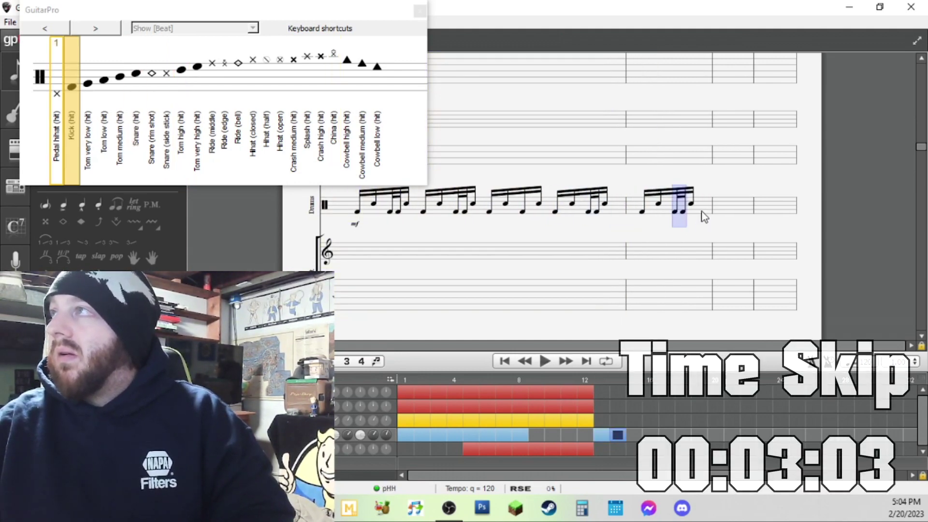
# Step: Enter thirty-second-note kick (36) and snare (38) hits in the second beat of drum bar 14, checking them by playback
pyautogui.write('38')
pyautogui.write('36383638')
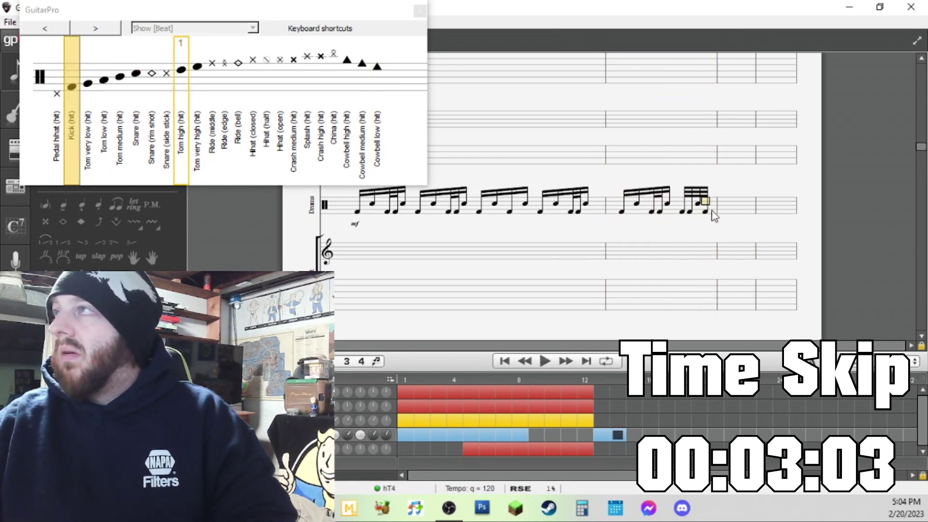
pyautogui.press('space')
pyautogui.press('space')
pyautogui.press('space')
pyautogui.press('space')
pyautogui.write('3638')
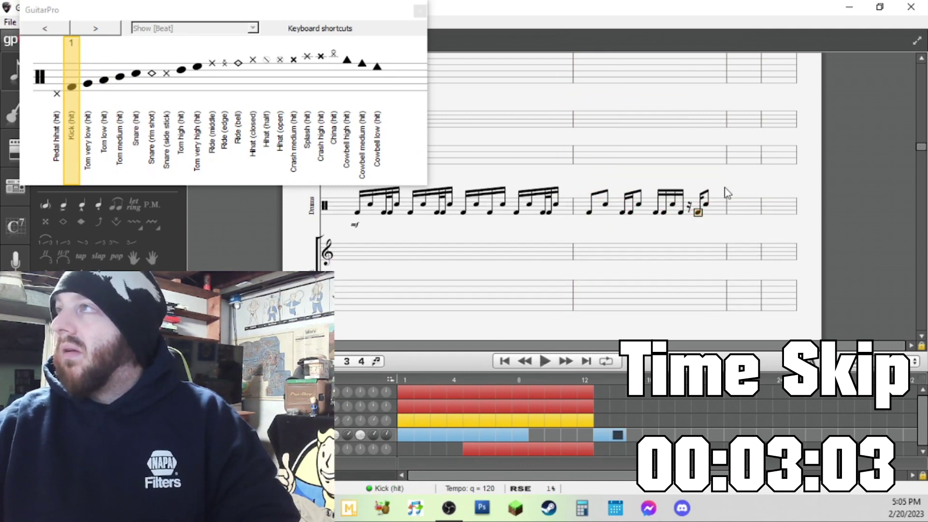
# Step: Finish the kick–snare burst with its rest in beat two of drum bar 14 and enter it in the first two beats of bar 15
pyautogui.press('space')
pyautogui.press('space')
pyautogui.press('space')
pyautogui.press('space')
pyautogui.write('3638')
pyautogui.press('space')
pyautogui.press('space')
pyautogui.write('36383638')
# Step: Fill beats three and four of drum bar 14 with the kick–snare groups from the end of bar 13, and play back bar 15
pyautogui.moveTo(452, 213); pyautogui.dragTo(511, 226)
pyautogui.write('3638')
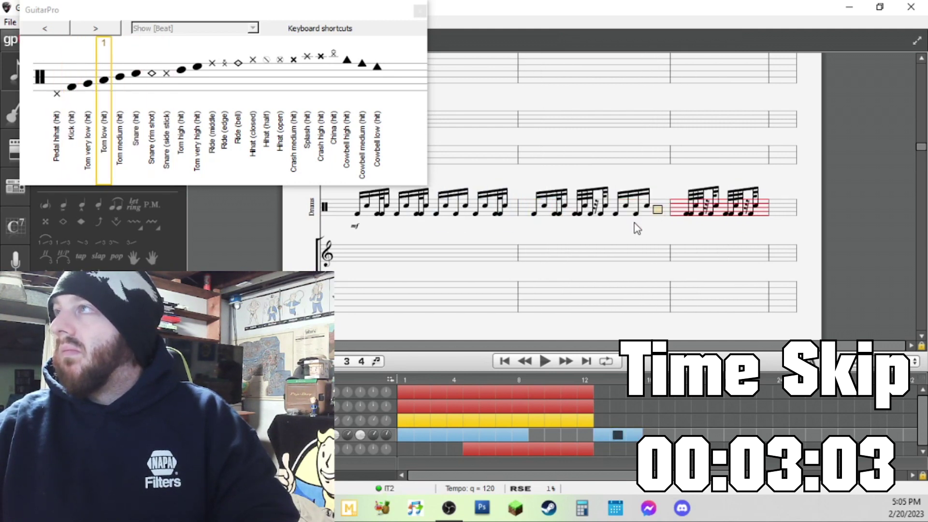
pyautogui.press('space')
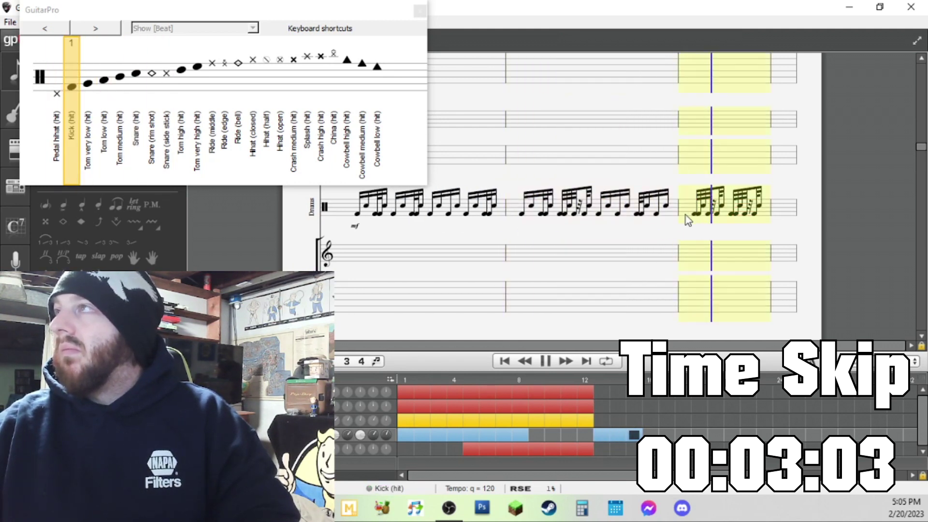
pyautogui.press('space')
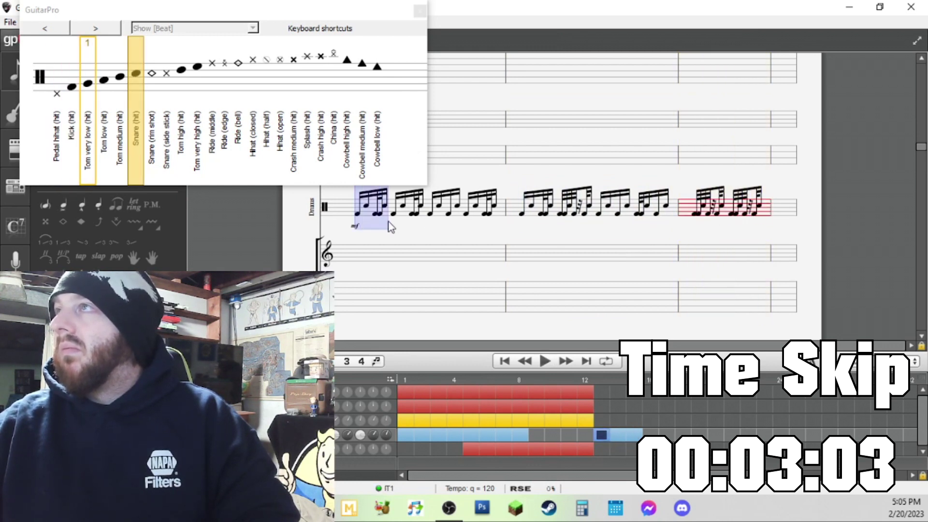
# Step: Fill beats three and four of drum bar 15 and the first beats of bar 16 with copies of the kick–snare group, checking by playback
pyautogui.click(450, 220)
pyautogui.hotkey('ctrl', 'v')
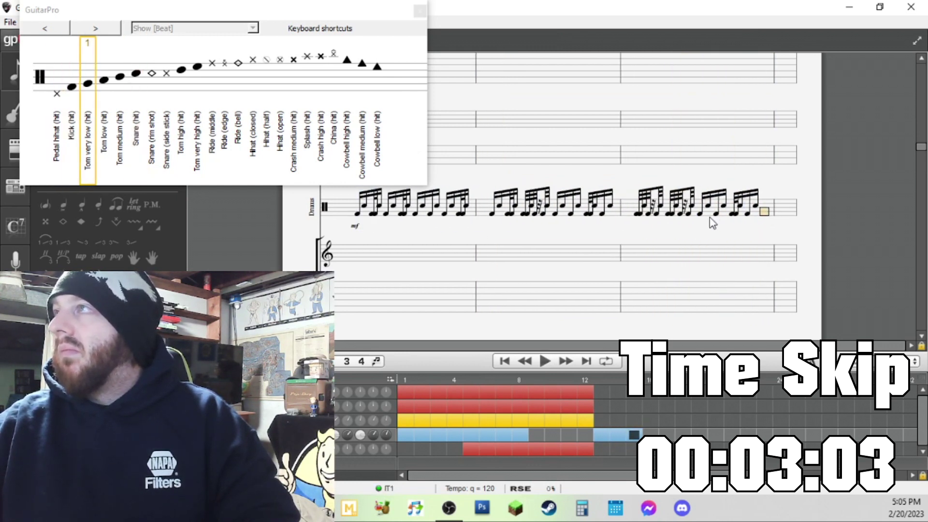
pyautogui.hotkey('ctrl', 'v')
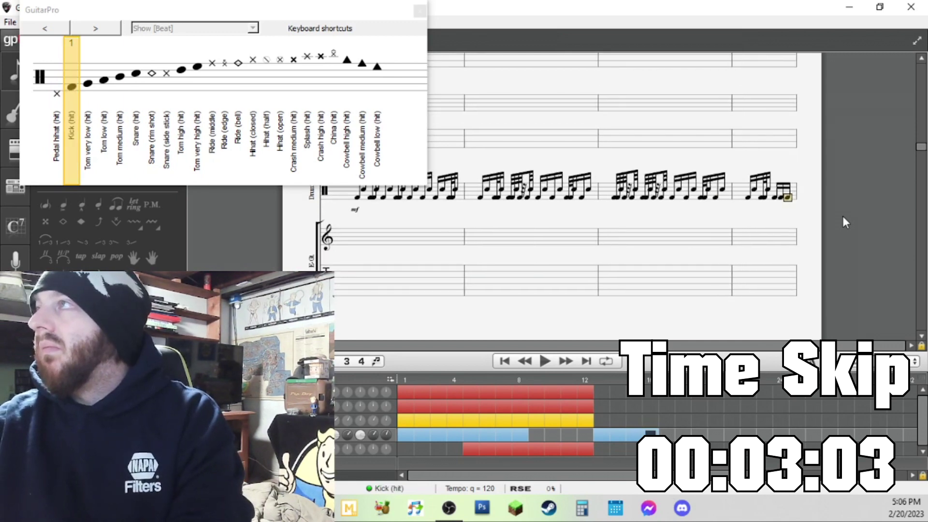
pyautogui.click(739, 214)
pyautogui.hotkey('ctrl', 'v')
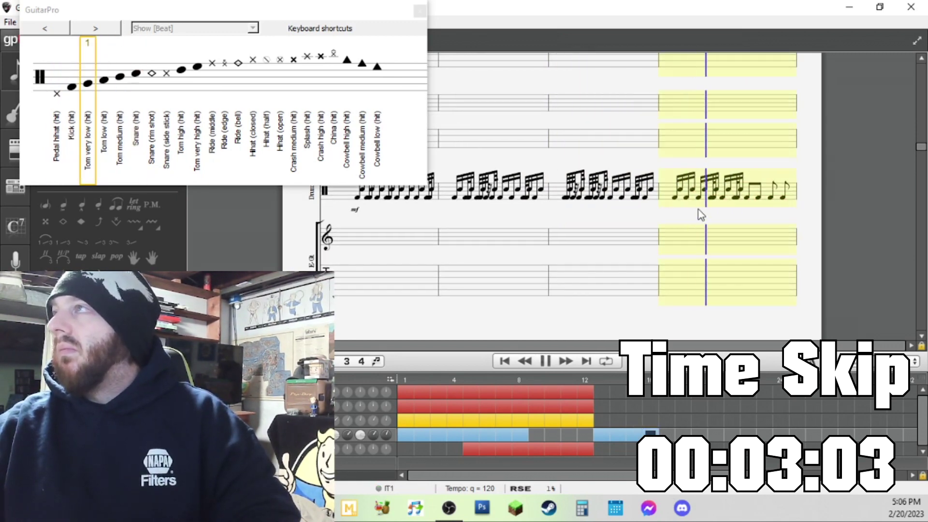
pyautogui.hotkey('ctrl', 'v')
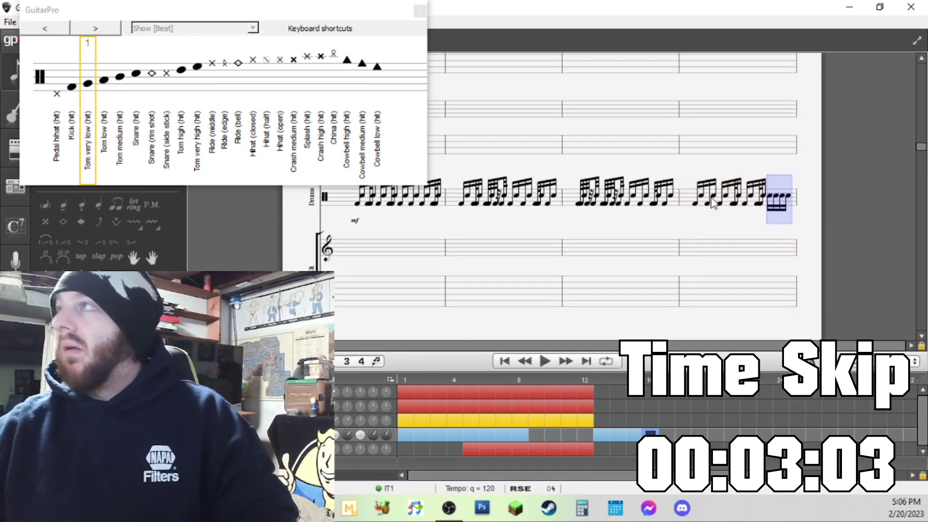
# Step: Layer open hi-hat hits over alternate kick–snare notes through drum bar 13 and into the first half of bar 14
pyautogui.hotkey('ctrl', 'Home')
pyautogui.click(284, 150)
pyautogui.click(284, 150)
pyautogui.click(284, 150)
pyautogui.click(284, 149)
pyautogui.click(284, 150)
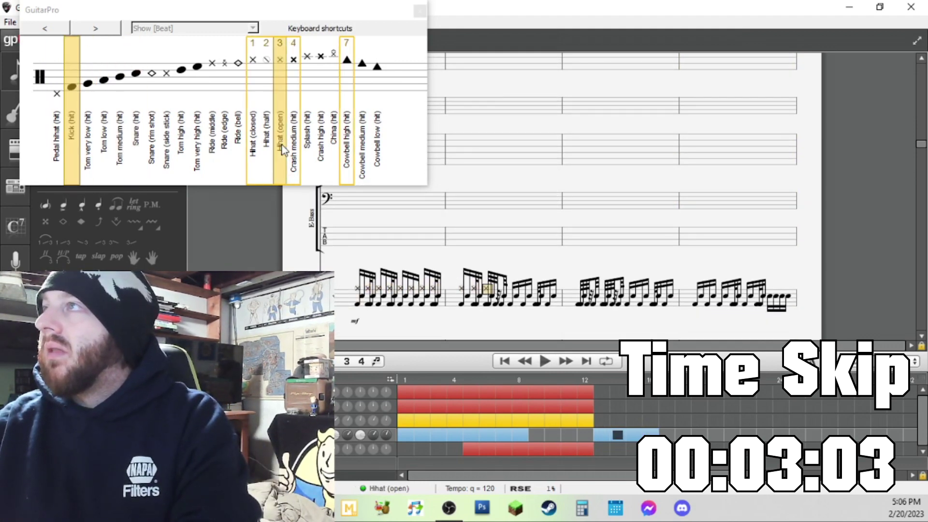
pyautogui.click(284, 150)
pyautogui.click(284, 150)
pyautogui.click(283, 149)
pyautogui.click(283, 150)
pyautogui.click(282, 150)
# Step: Continue the open hi-hat on every second note through the rest of drum bar 14 and into bar 15
pyautogui.press('Right')
pyautogui.press('Right')
pyautogui.click(282, 145)
pyautogui.press('Right')
pyautogui.press('Right')
pyautogui.click(282, 145)
pyautogui.press('Right')
pyautogui.press('Right')
pyautogui.click(282, 145)
pyautogui.press('Right')
pyautogui.press('Right')
pyautogui.click(282, 145)
pyautogui.press('Right')
pyautogui.press('Right')
pyautogui.click(281, 145)
pyautogui.press('Right')
pyautogui.press('Right')
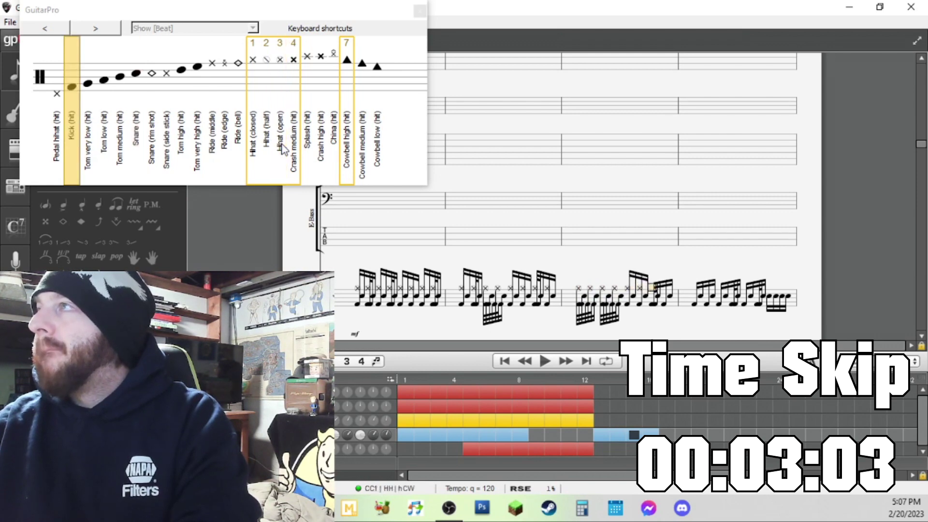
# Step: Extend the open hi-hat hits through the end of drum bar 15 and across bar 16, and play back the four-bar pattern
pyautogui.click(282, 145)
pyautogui.press('Right')
pyautogui.press('Right')
pyautogui.press('Right')
pyautogui.click(282, 145)
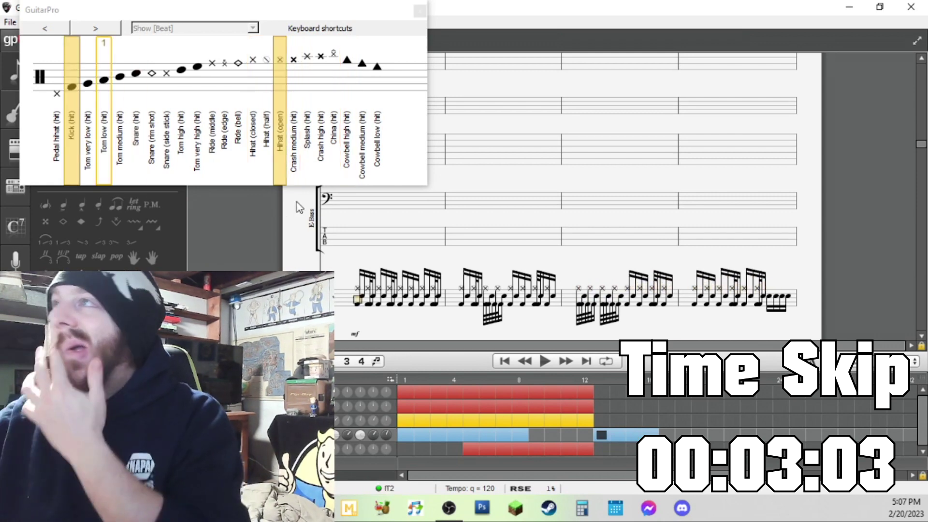
pyautogui.press('space')
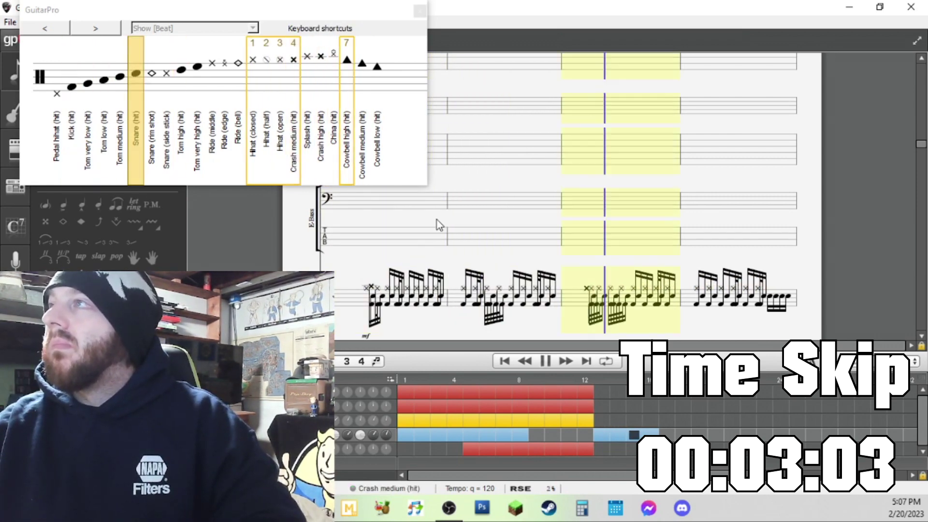
pyautogui.press('space')
# Step: Move the drum pattern from bars 13–16 into the empty drum bars 9–12 and play the song back from the start
pyautogui.moveTo(602, 436); pyautogui.dragTo(643, 436)
pyautogui.hotkey('ctrl', 'x')
pyautogui.click(538, 437)
pyautogui.hotkey('ctrl', 'v')
pyautogui.click(538, 436)
pyautogui.press('space')
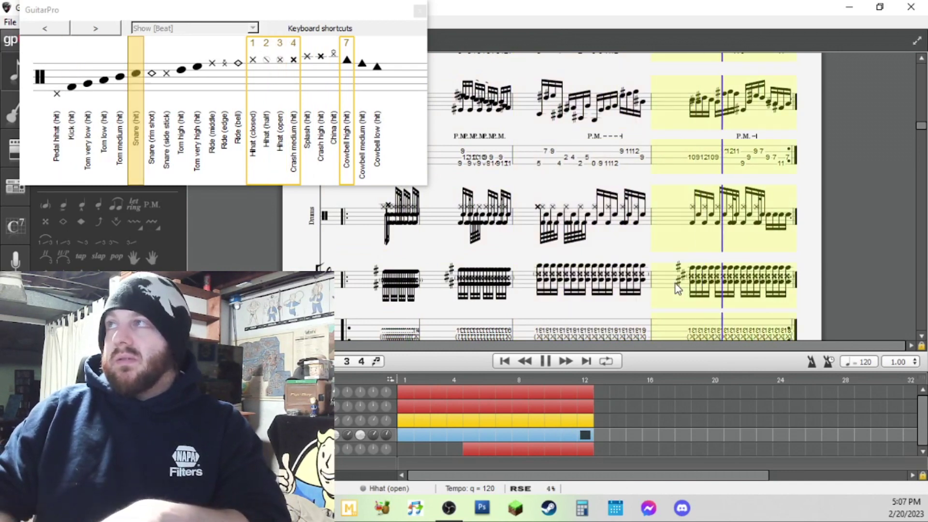
pyautogui.click(504, 362)
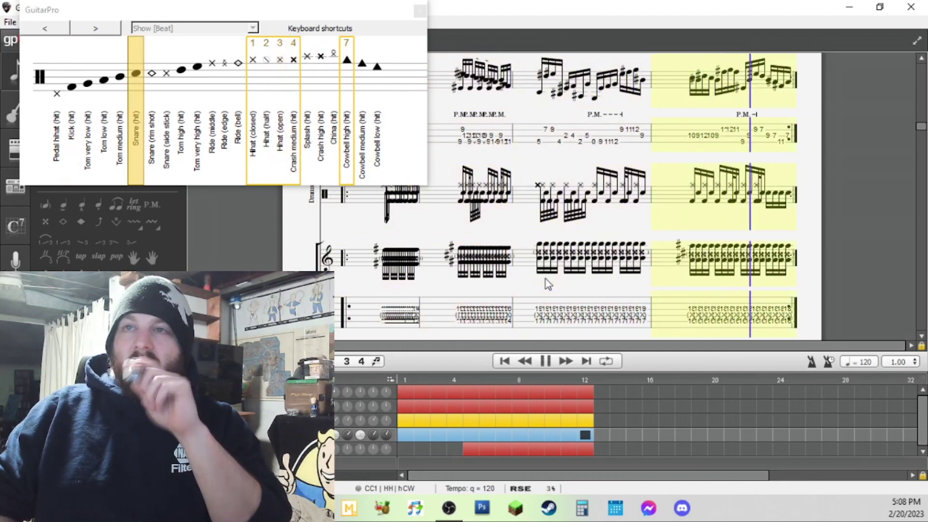
pyautogui.press('space')
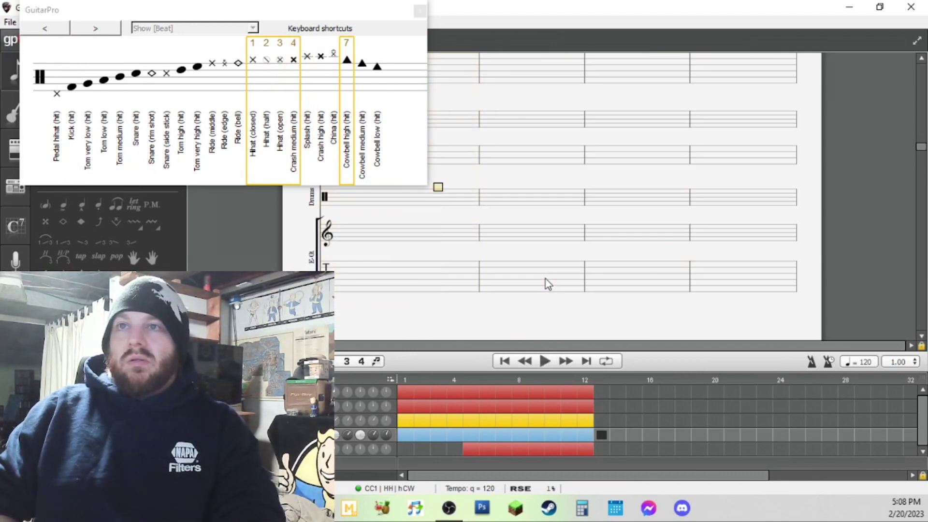